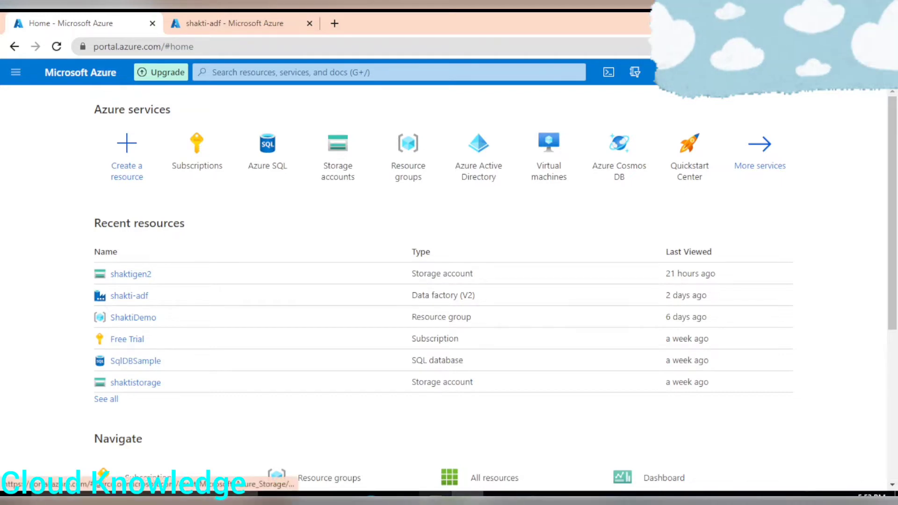
Switch to the Excel workbook and review the input dataset and output dataset areas on the Conditional_Split sheet
click(436, 499)
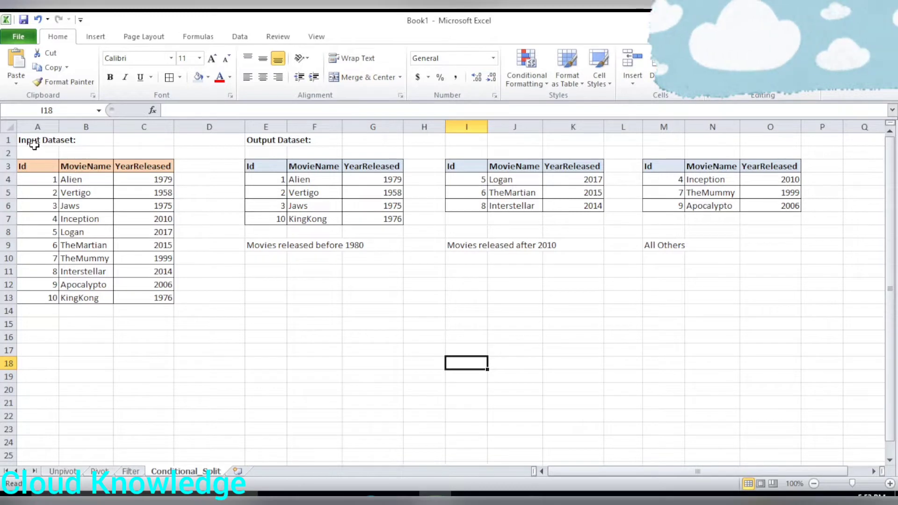
drag(30, 143, 161, 298)
click(373, 311)
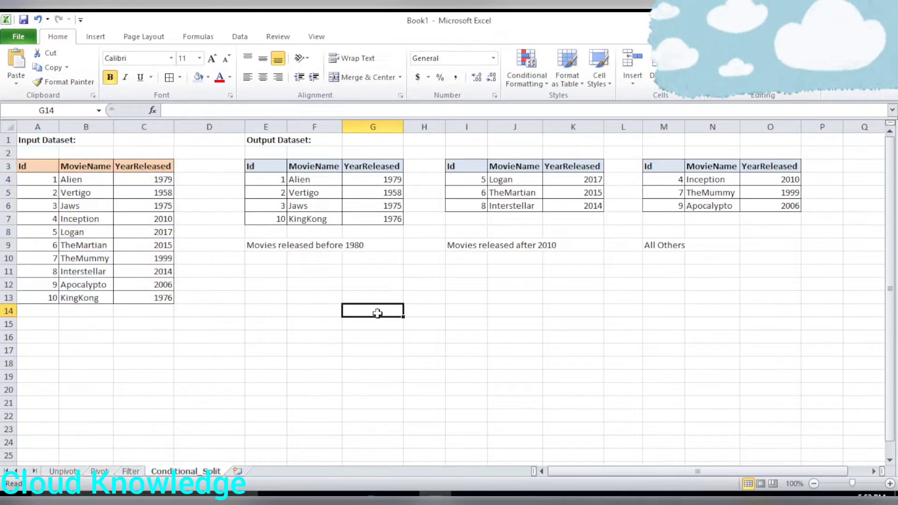
click(280, 143)
drag(280, 144, 781, 281)
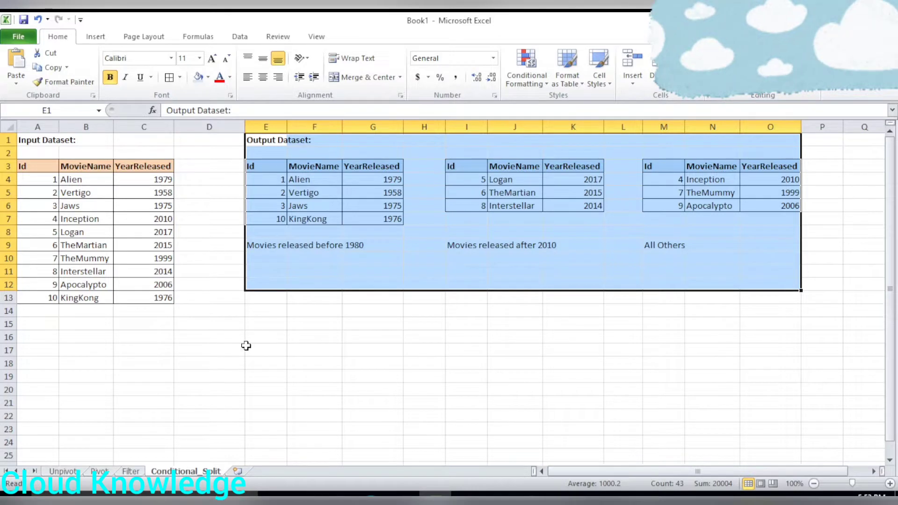
click(162, 338)
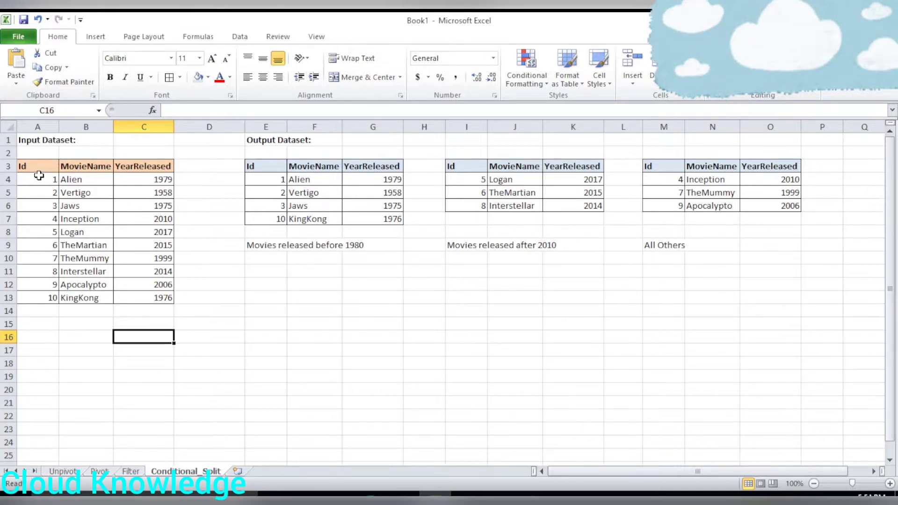
Examine the Id, MovieName and YearReleased columns of the input dataset
drag(28, 168, 65, 296)
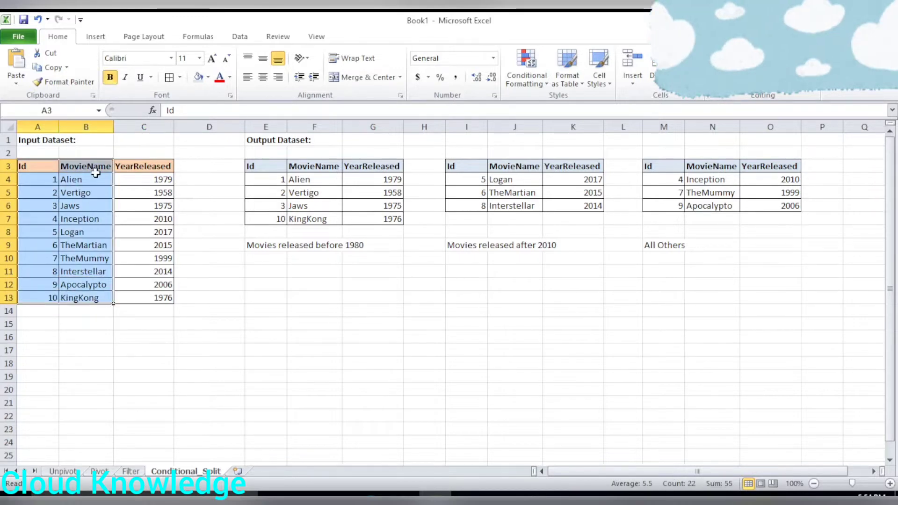
drag(136, 165, 146, 281)
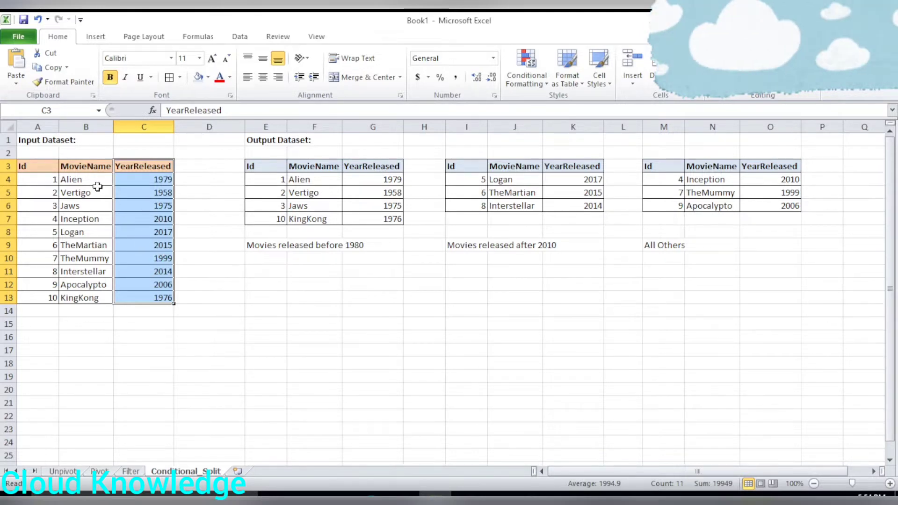
click(124, 233)
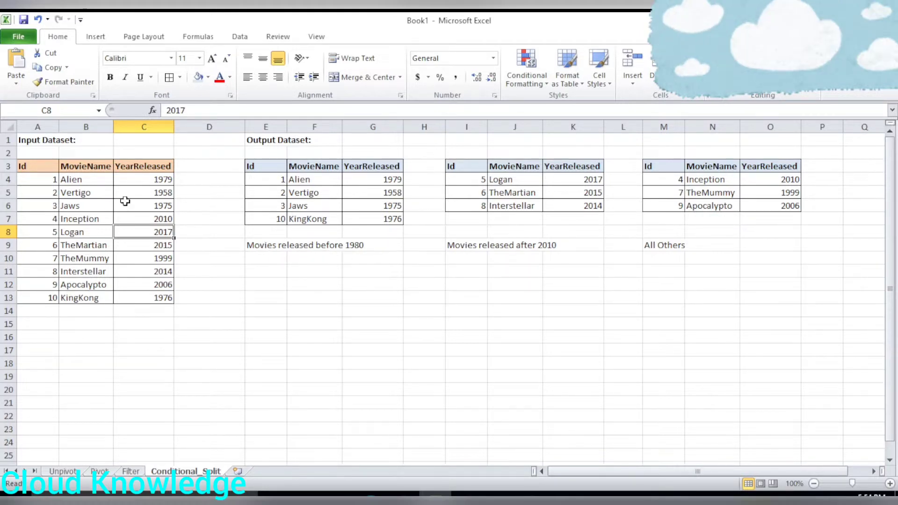
drag(151, 179, 153, 295)
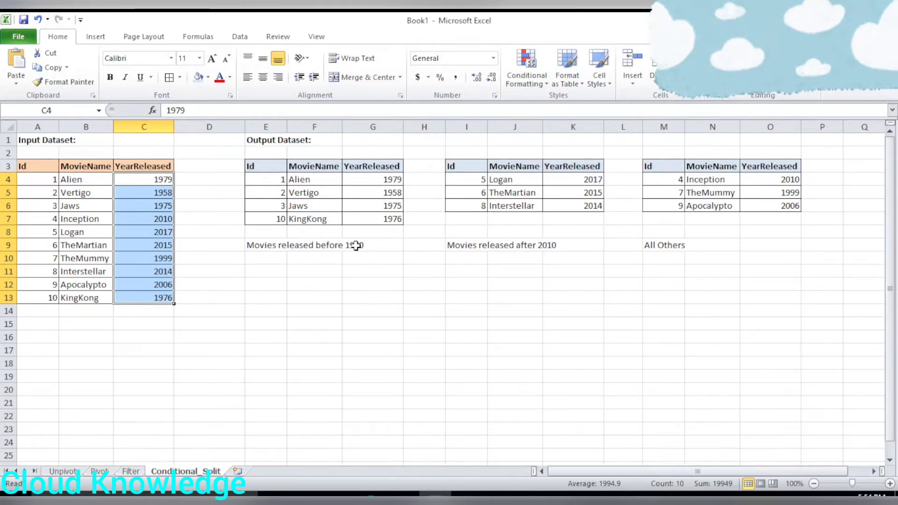
Examine the three output tables: movies released before 1980, movies released after 2010, and all others
drag(266, 243, 351, 245)
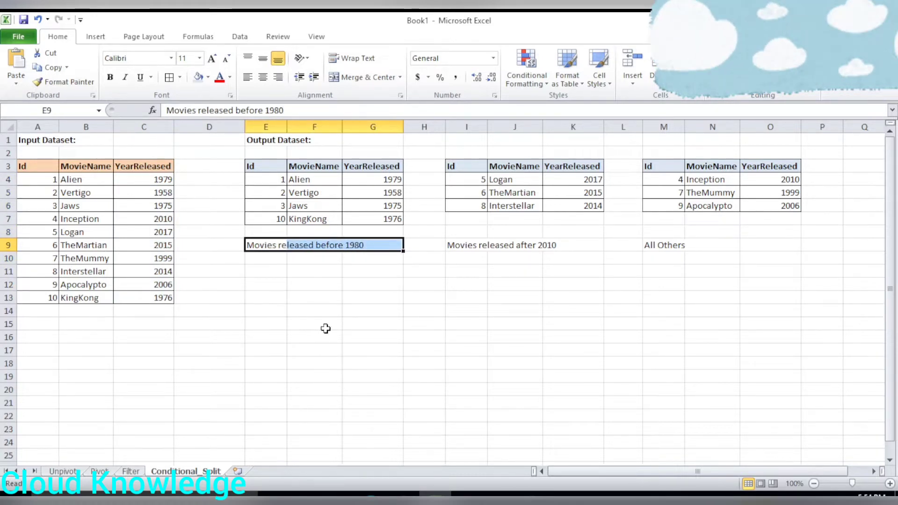
click(506, 247)
click(457, 244)
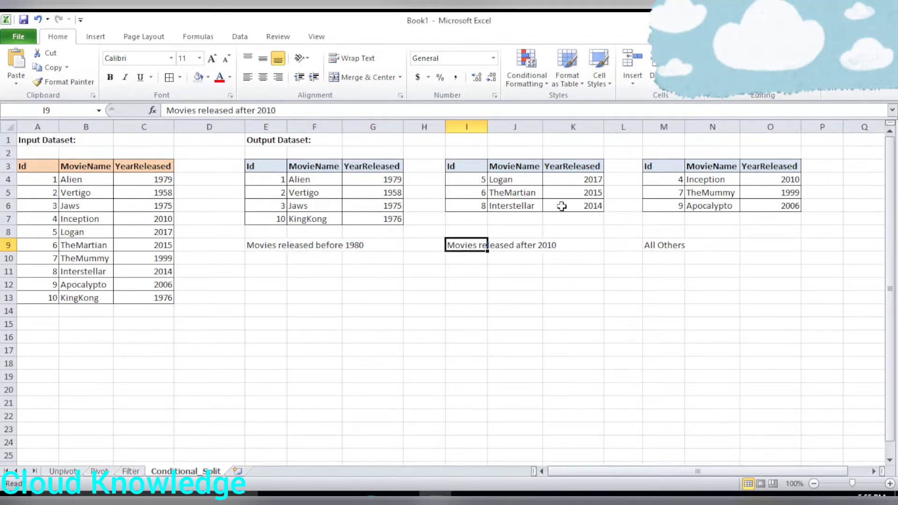
drag(472, 174, 522, 205)
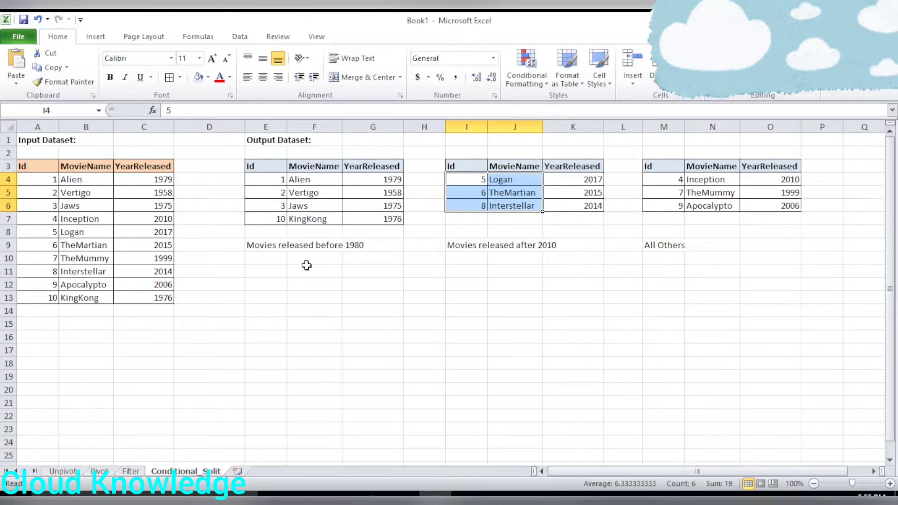
click(314, 389)
drag(259, 168, 573, 249)
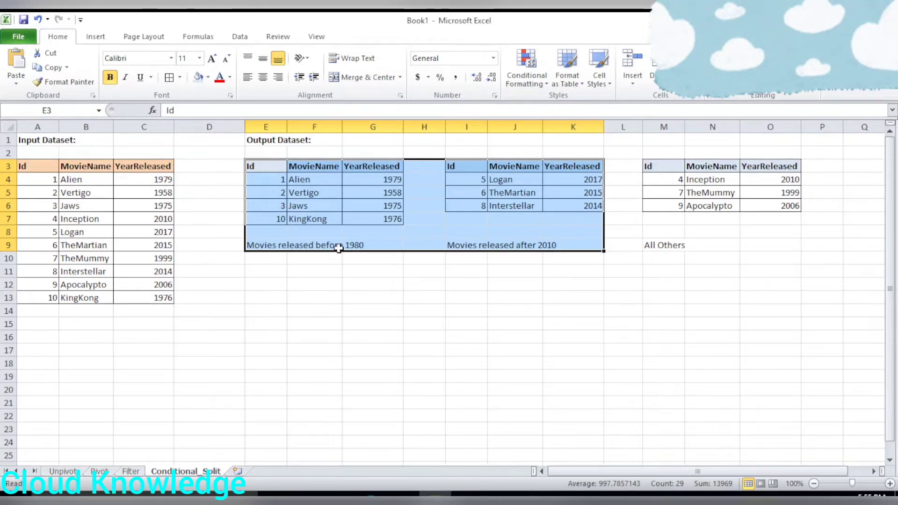
click(292, 245)
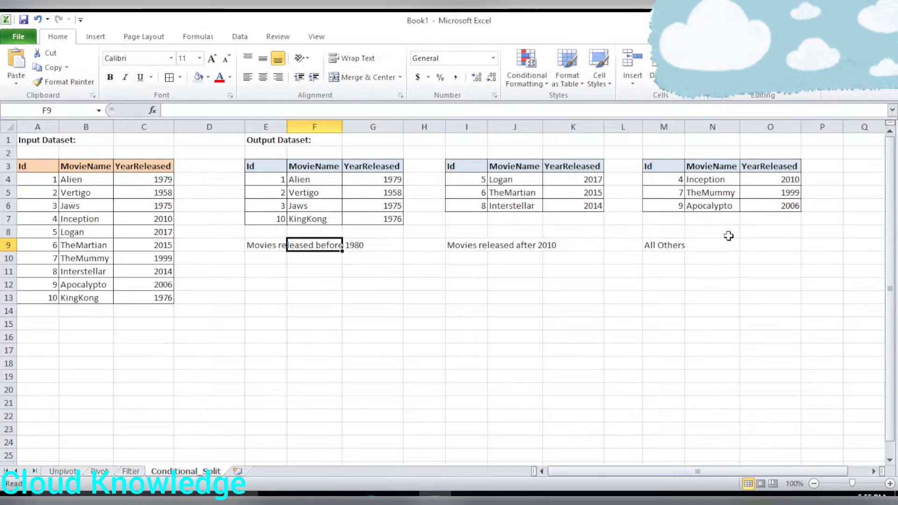
drag(669, 183, 758, 210)
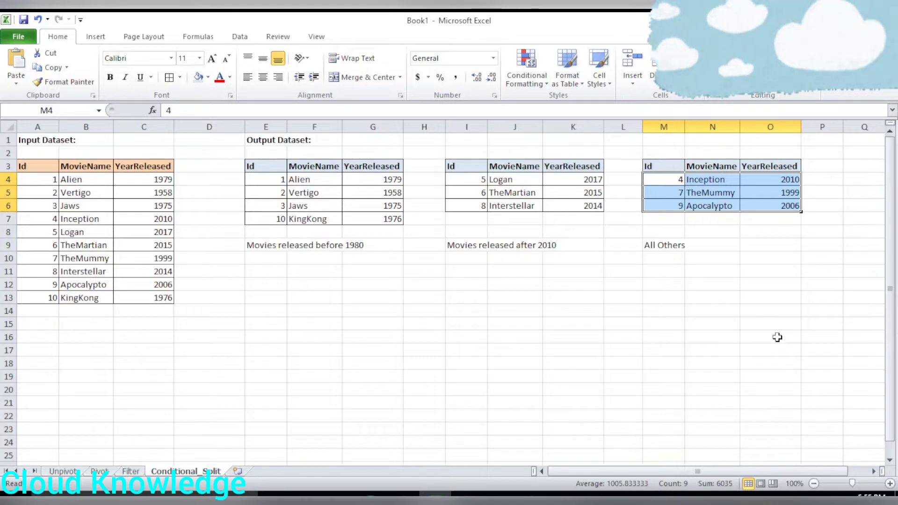
click(333, 331)
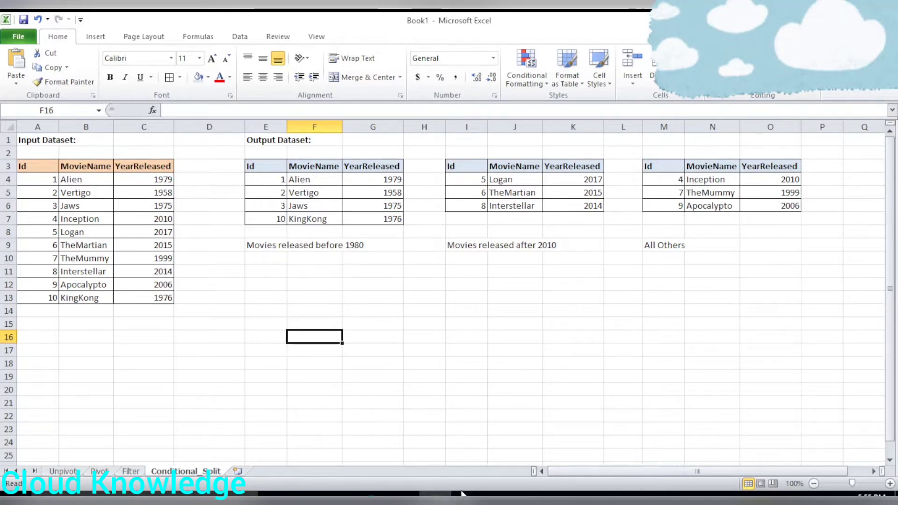
Switch to Chrome, search for "conditional split in adf" in a new tab, and open Microsoft's conditional split transformation article
mouse_move(461, 494)
click(468, 435)
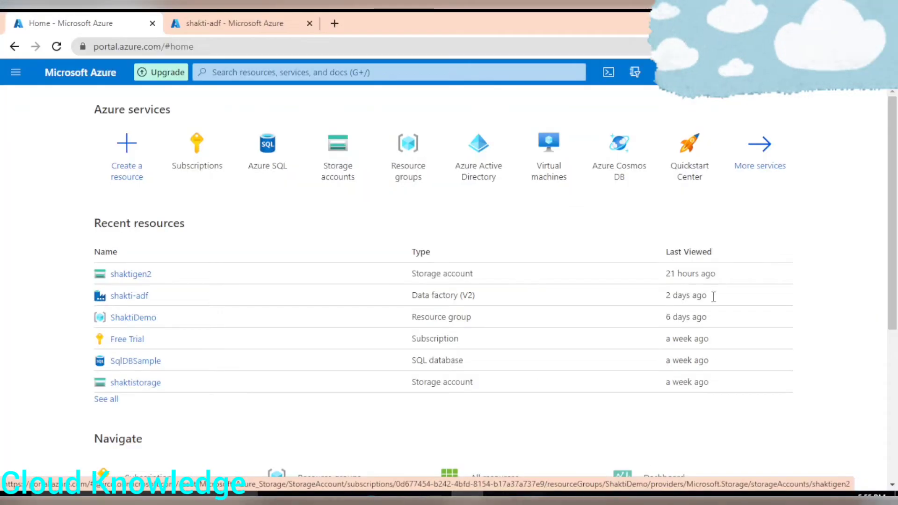
click(334, 23)
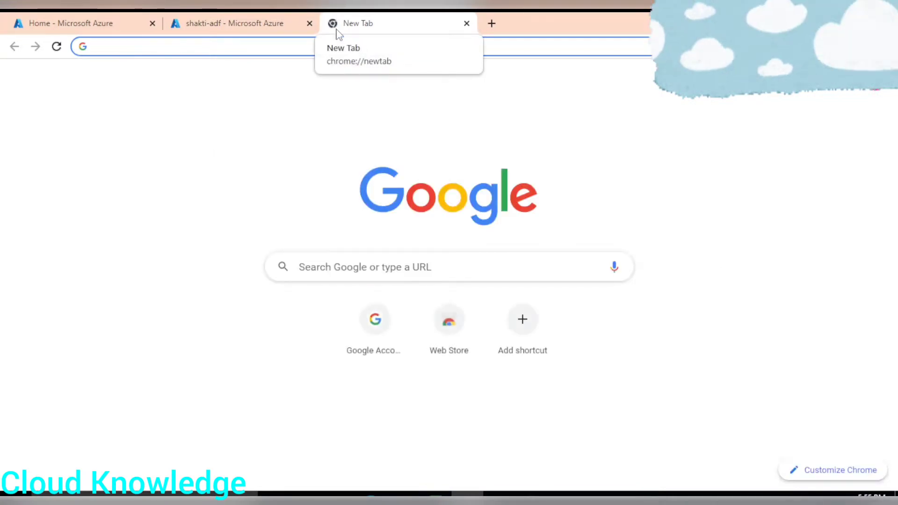
text(condi)
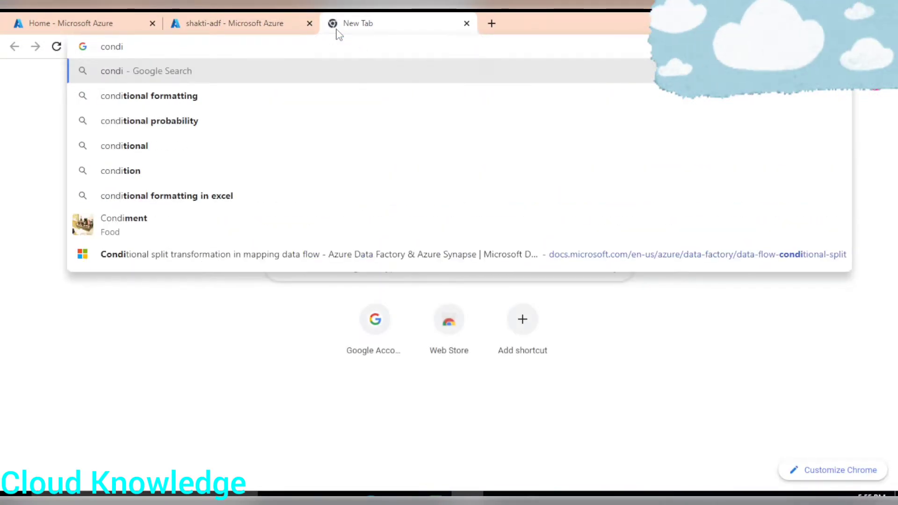
text(tional s)
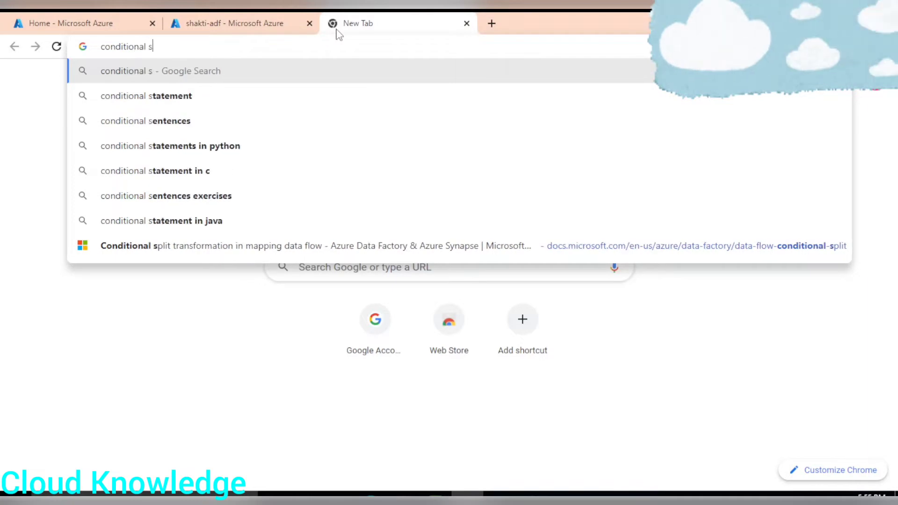
text(plit in adf)
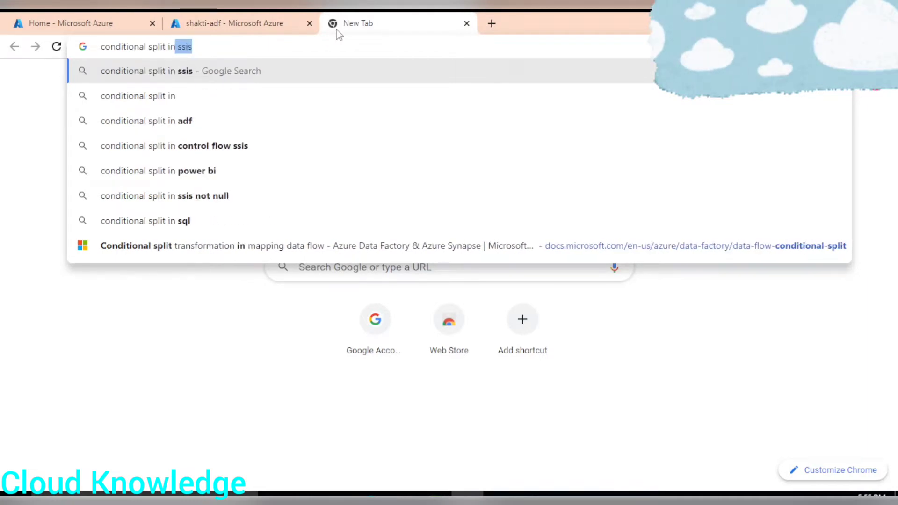
key(Return)
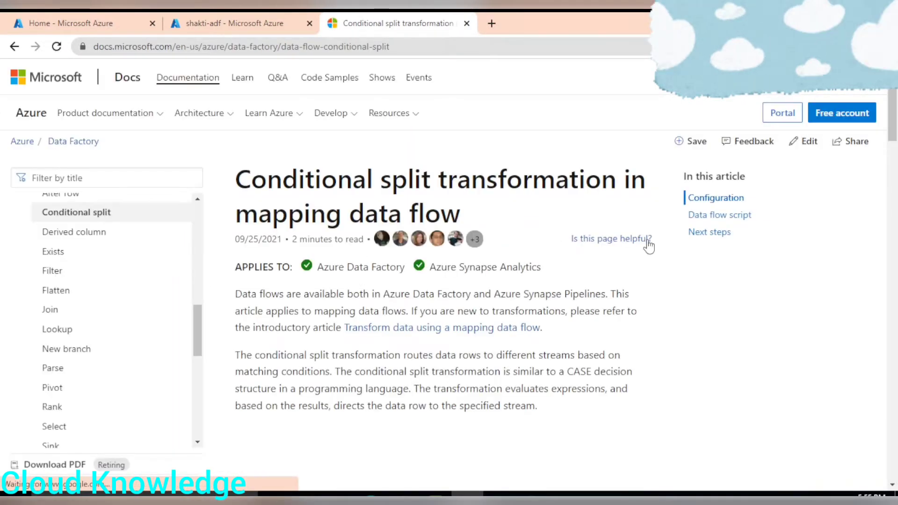
Read the article's introduction on routing data rows to different streams, highlighting "matching conditions"
scroll(302, 174, down, 1)
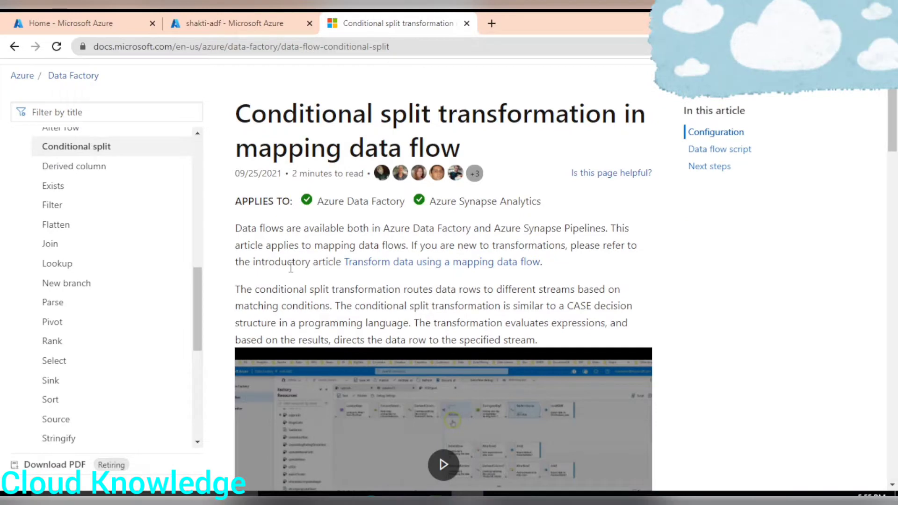
drag(256, 292, 334, 307)
click(236, 300)
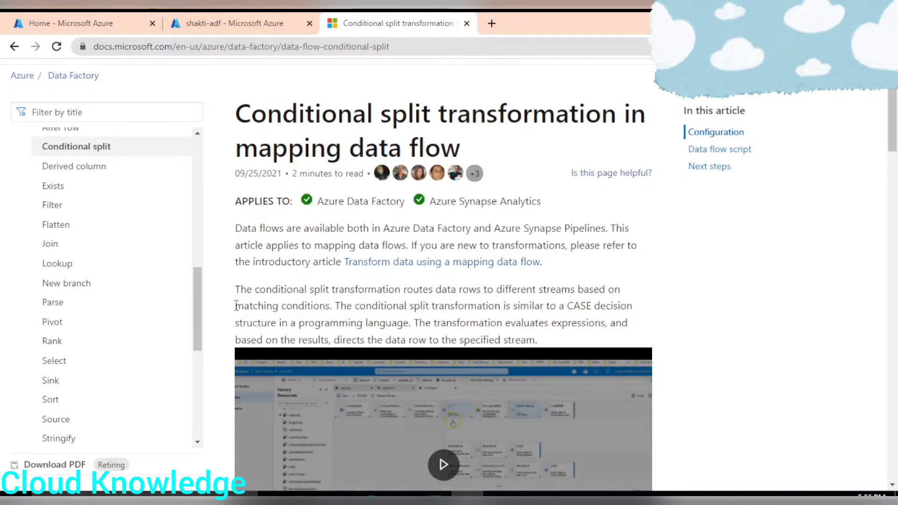
drag(236, 306, 332, 304)
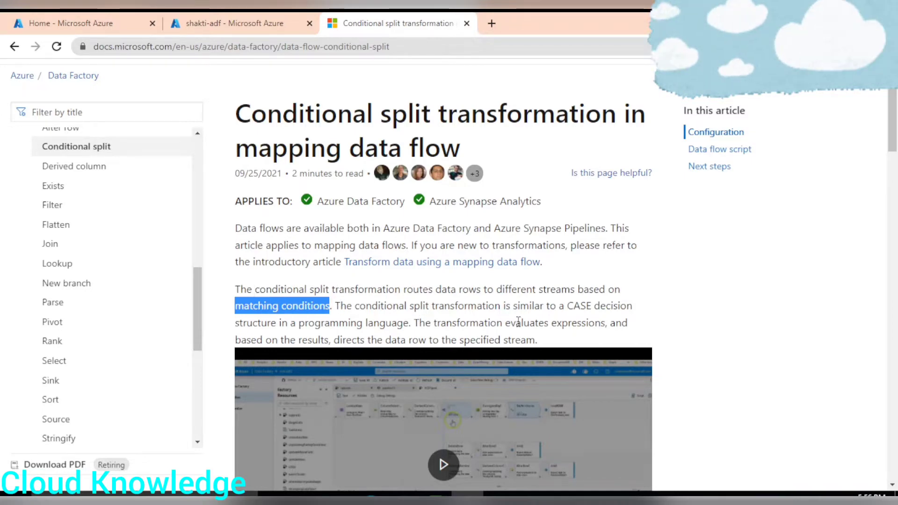
Switch to the Excel workbook and check which input release years match the "Movies released before 1980" condition
key(alt+Tab)
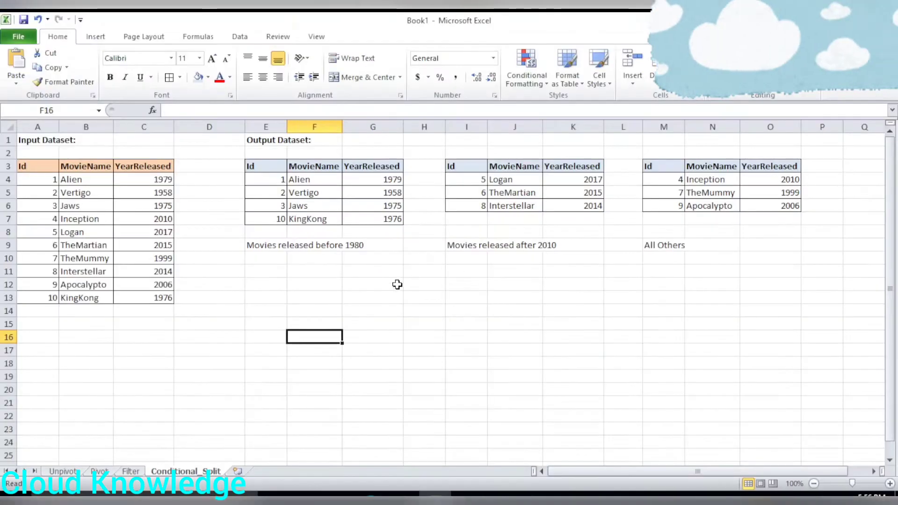
click(267, 244)
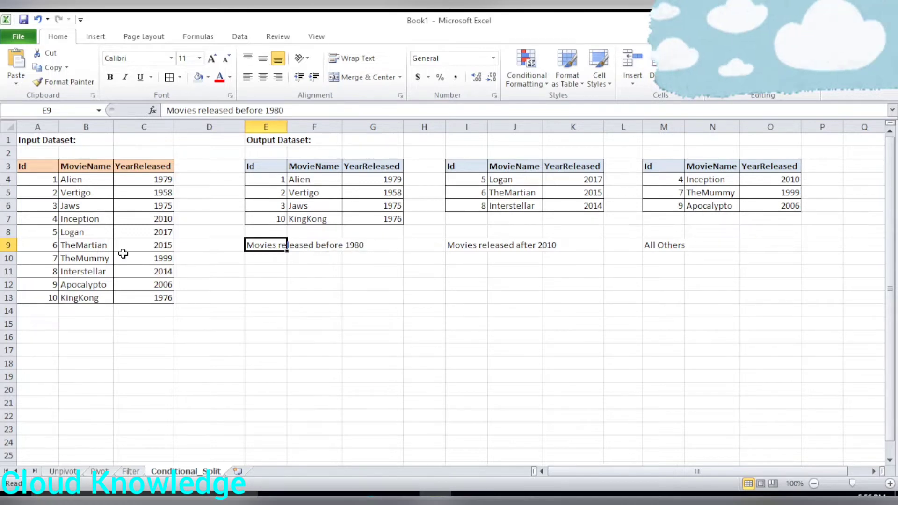
click(142, 183)
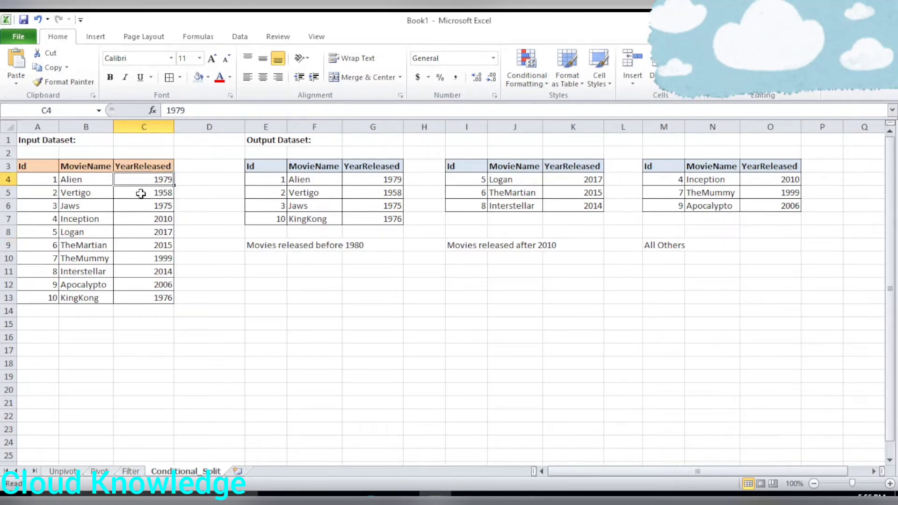
click(140, 193)
click(146, 208)
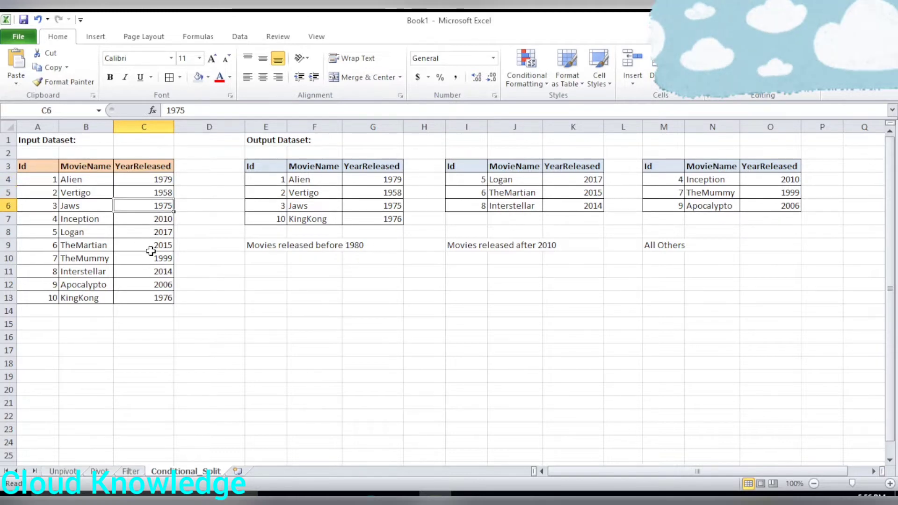
click(149, 299)
click(370, 257)
Return to the article in Chrome and read about the CASE comparison, expression evaluation, and the Configuration section's split settings
key(alt+Tab)
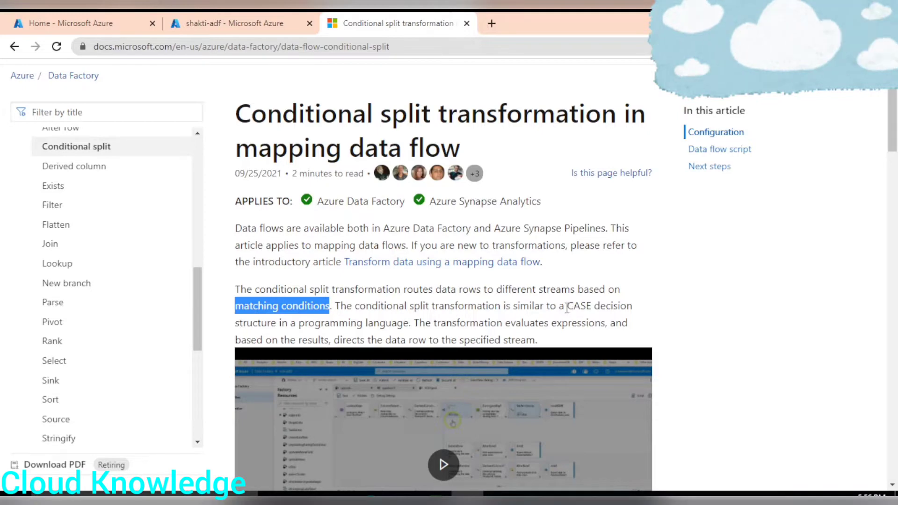
drag(567, 307, 409, 322)
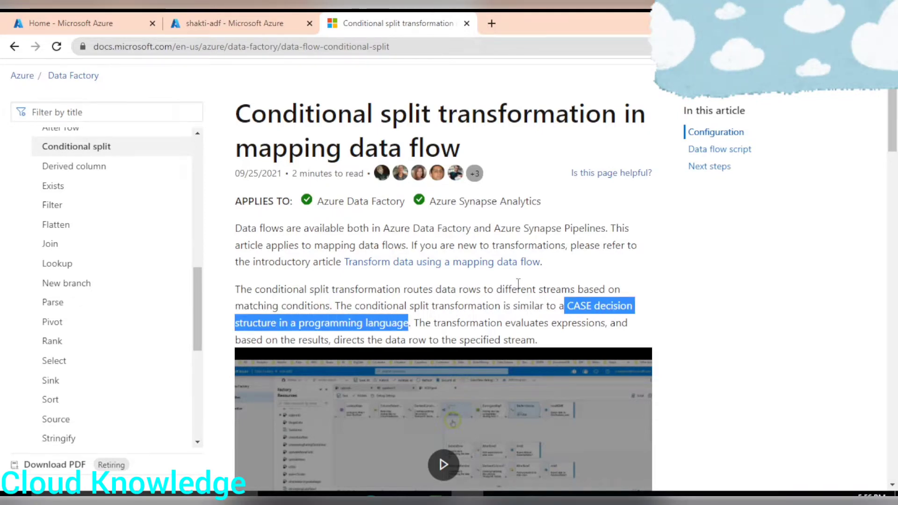
scroll(518, 287, down, 1)
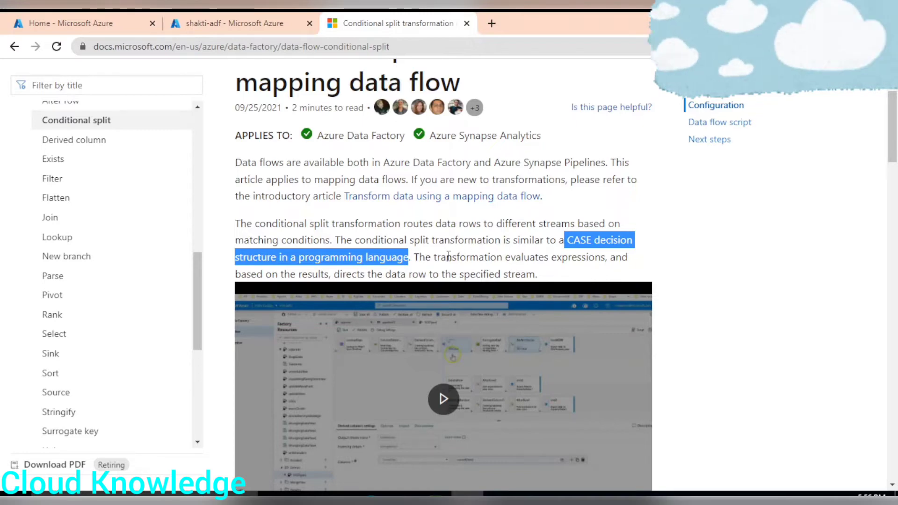
drag(435, 257, 604, 259)
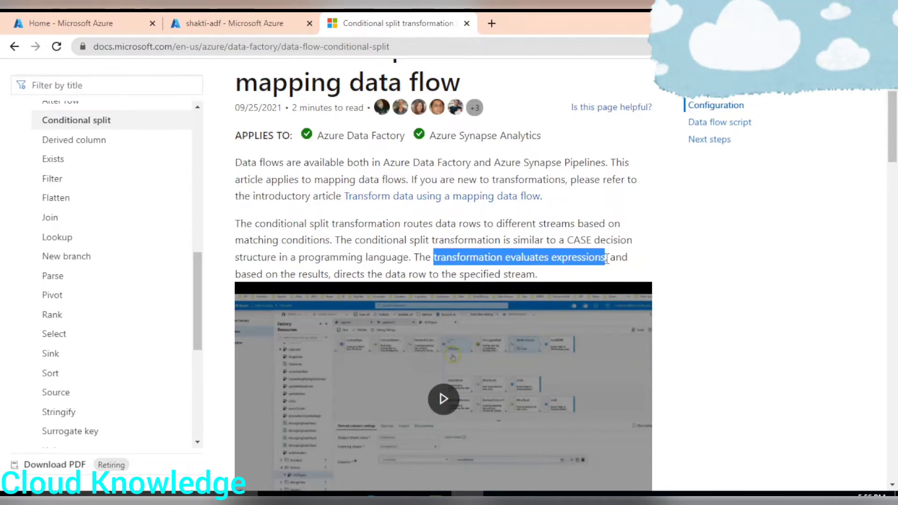
scroll(471, 286, down, 3)
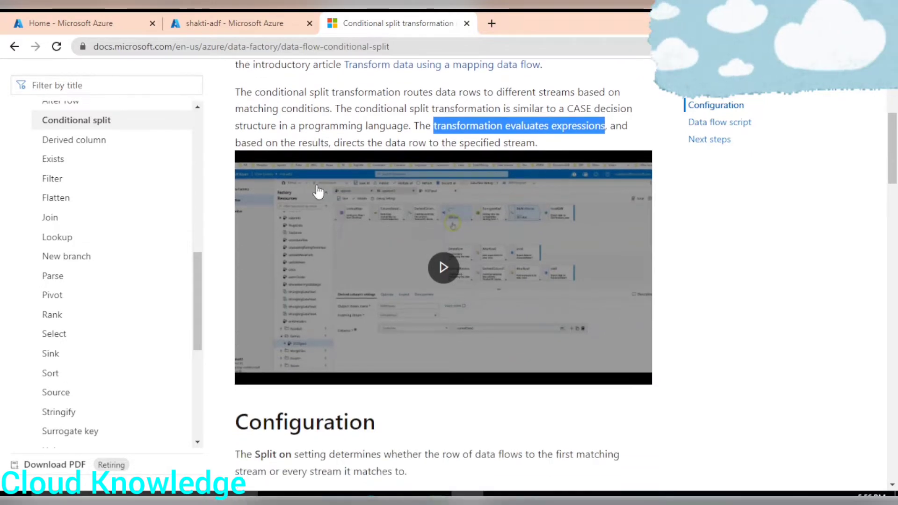
scroll(423, 367, down, 1)
scroll(423, 366, down, 7)
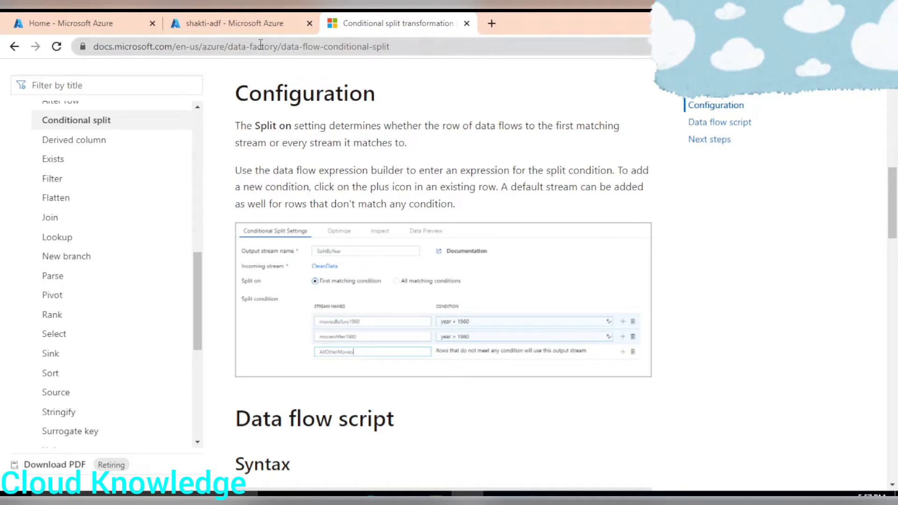
Switch to the shakti-adf data factory page in the Azure portal
click(253, 24)
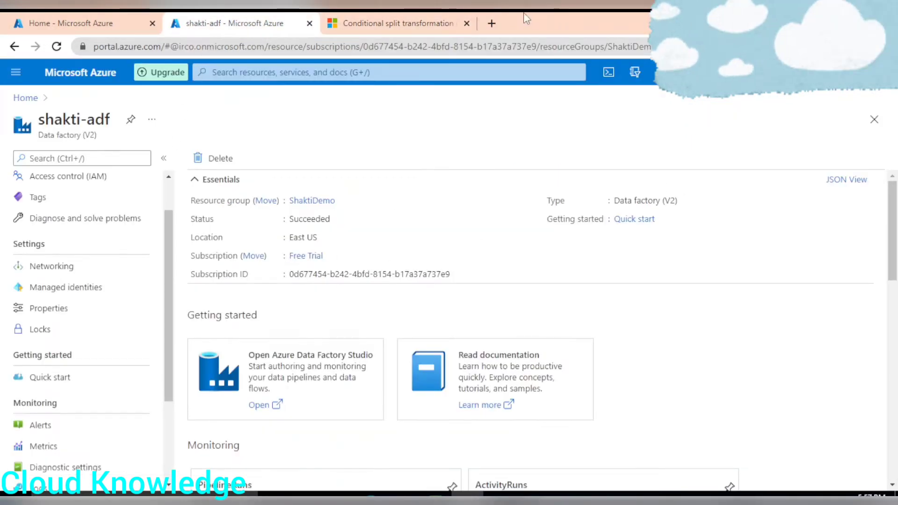
Open ConditionalSplitInput.csv from the ADF_Input folder of the shaktigen2 storage account's gen2 container and review its movie rows
click(98, 22)
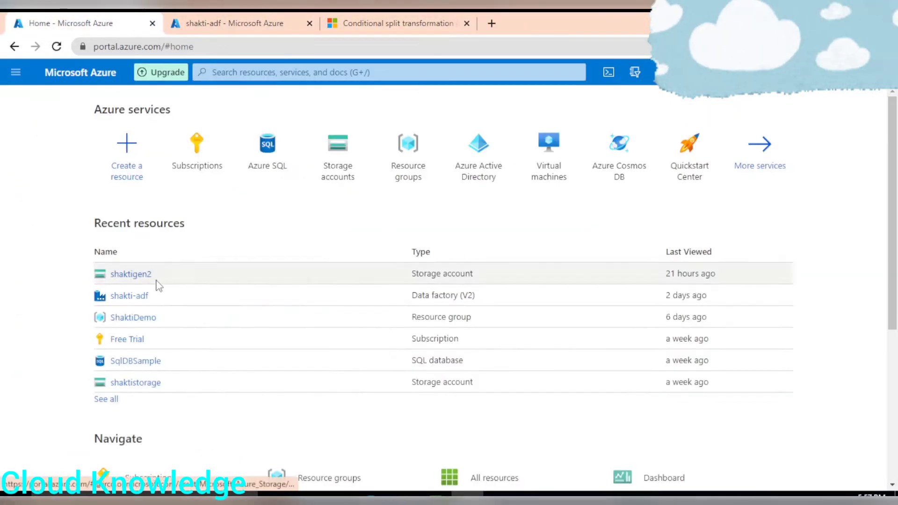
drag(132, 280, 249, 287)
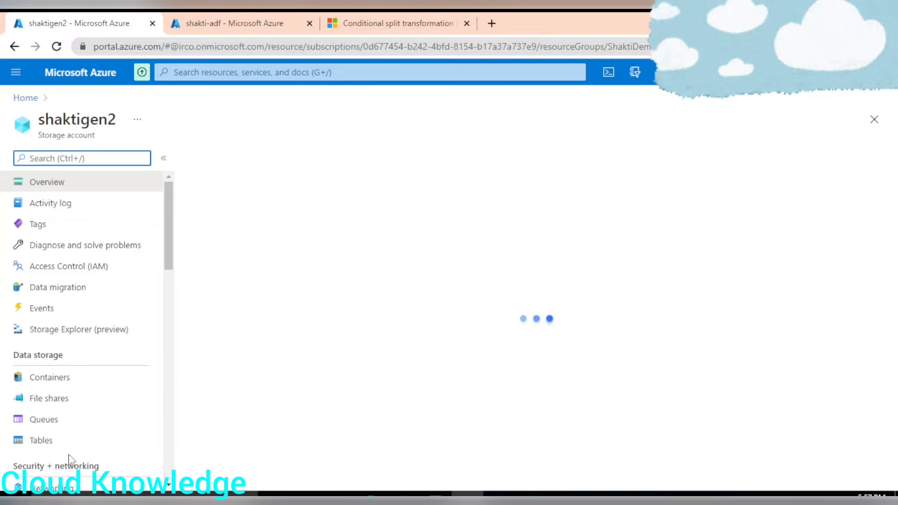
click(56, 377)
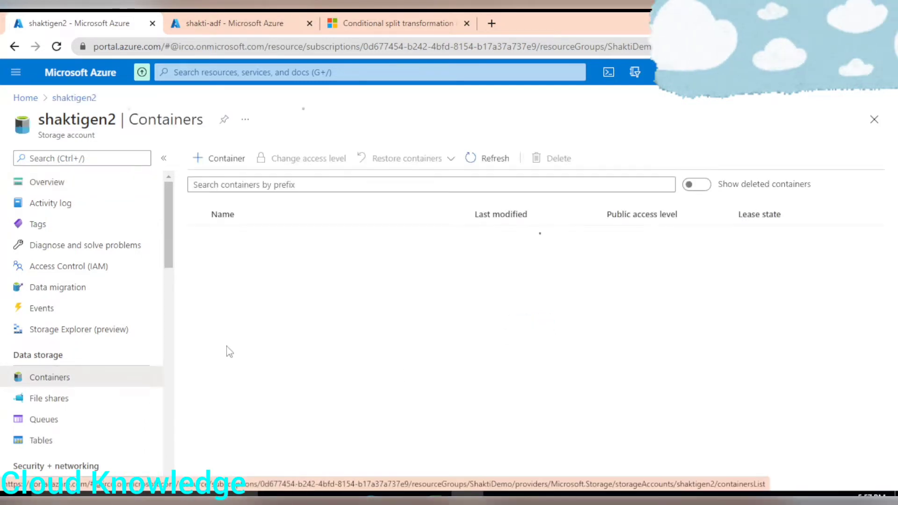
click(225, 242)
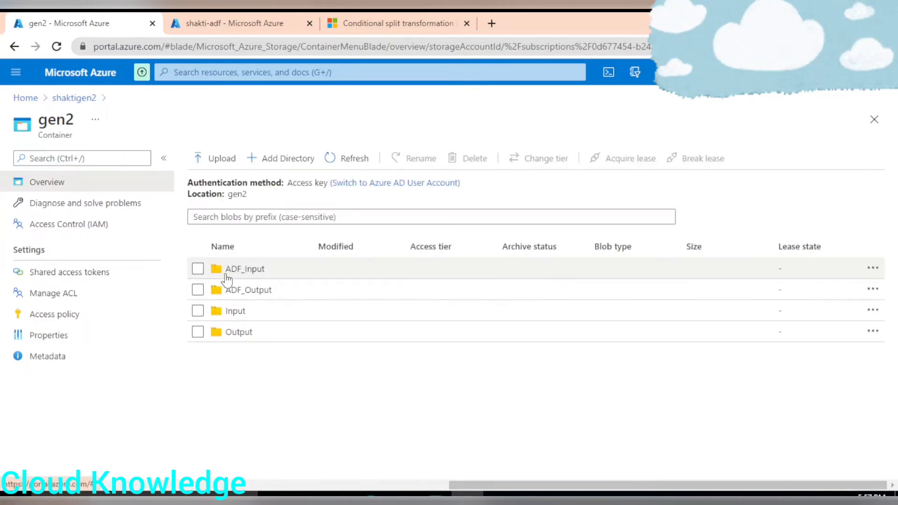
click(271, 270)
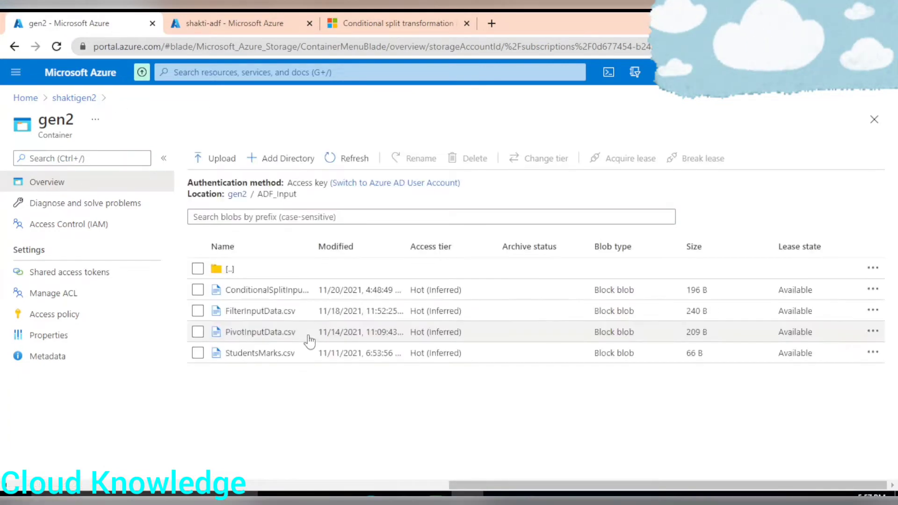
click(261, 291)
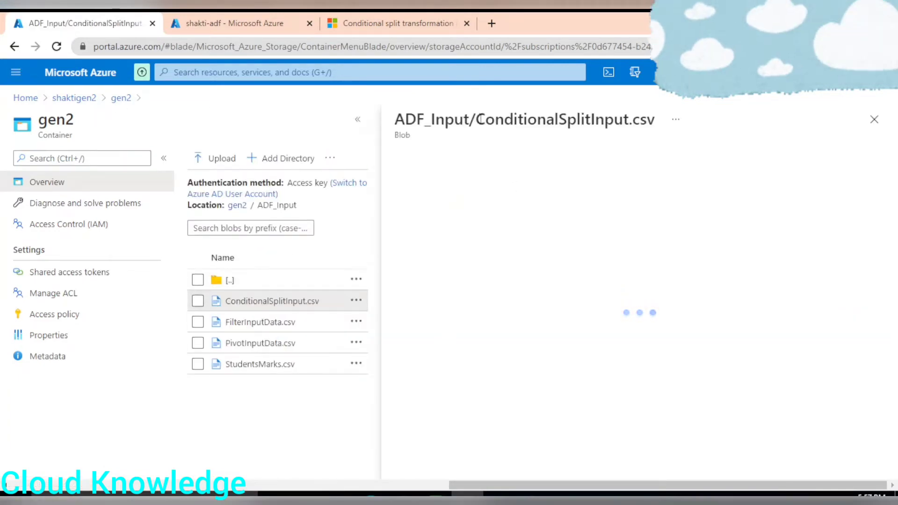
click(512, 190)
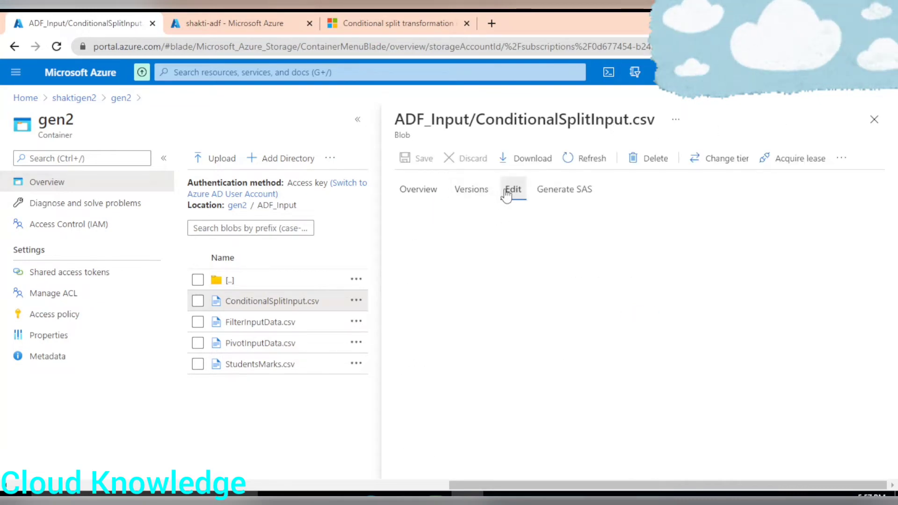
click(527, 419)
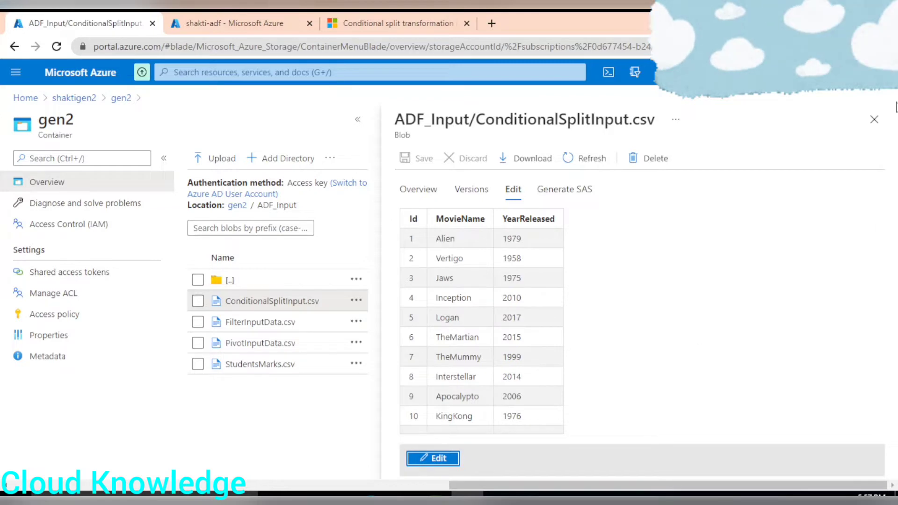
Return to the shakti-adf data factory page and launch Azure Data Factory Studio
click(247, 21)
click(417, 21)
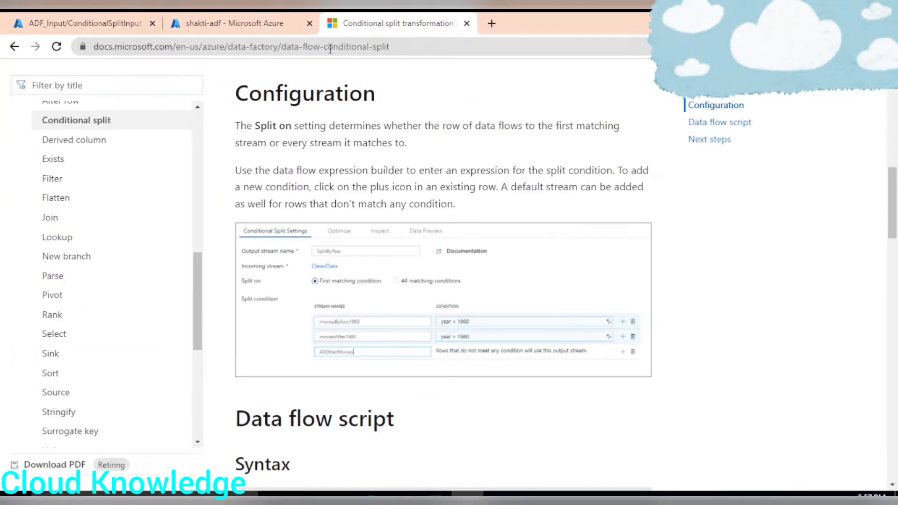
click(234, 22)
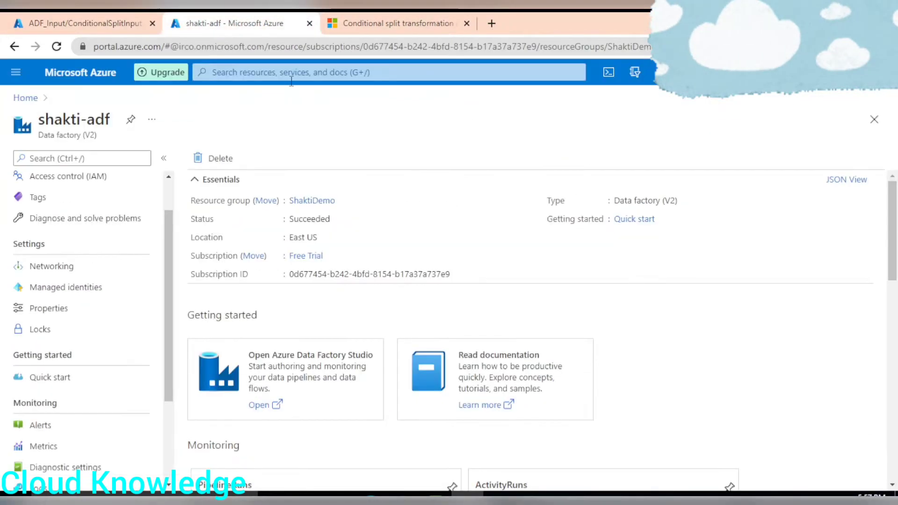
click(300, 381)
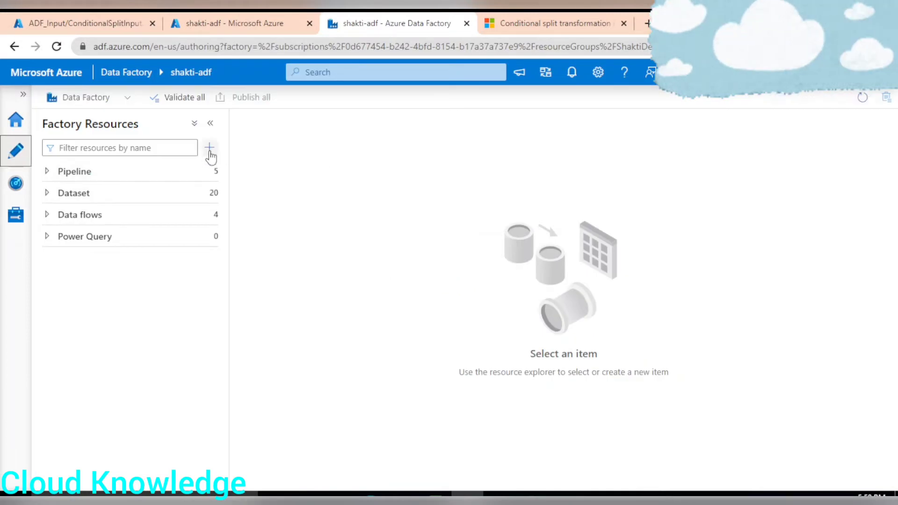
Create a new pipeline named ConditionalSplitP and close its properties
click(209, 152)
click(262, 171)
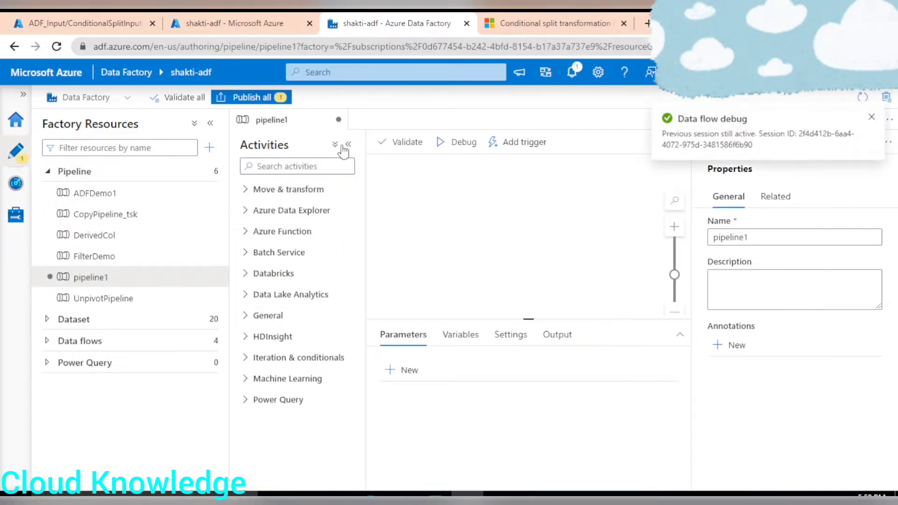
drag(847, 238, 707, 238)
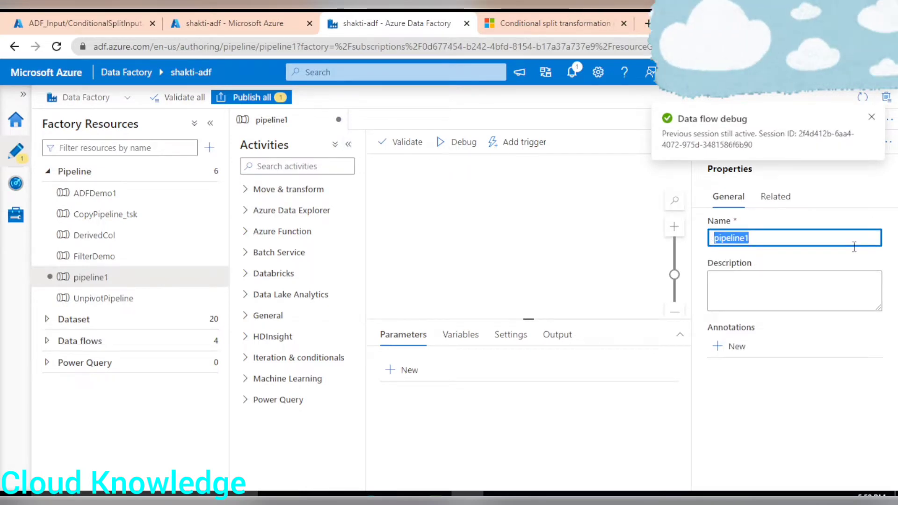
text(Fil)
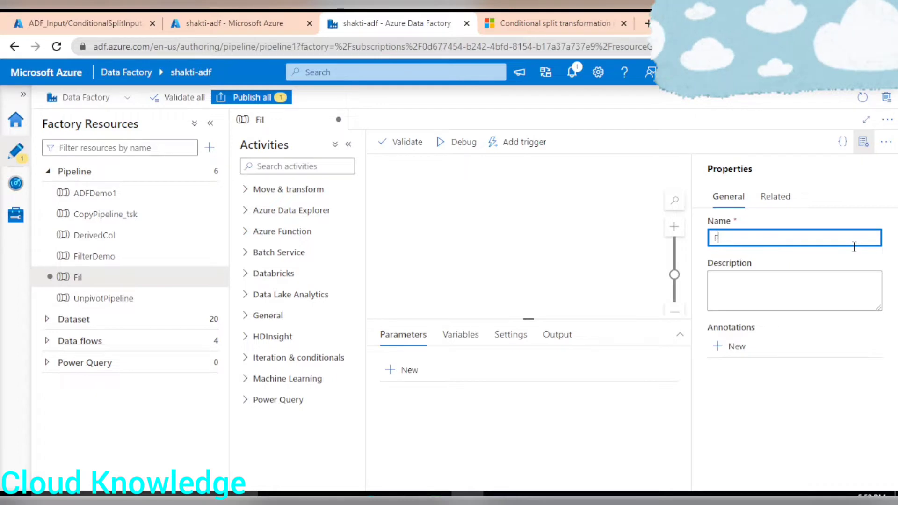
key(BackSpace)
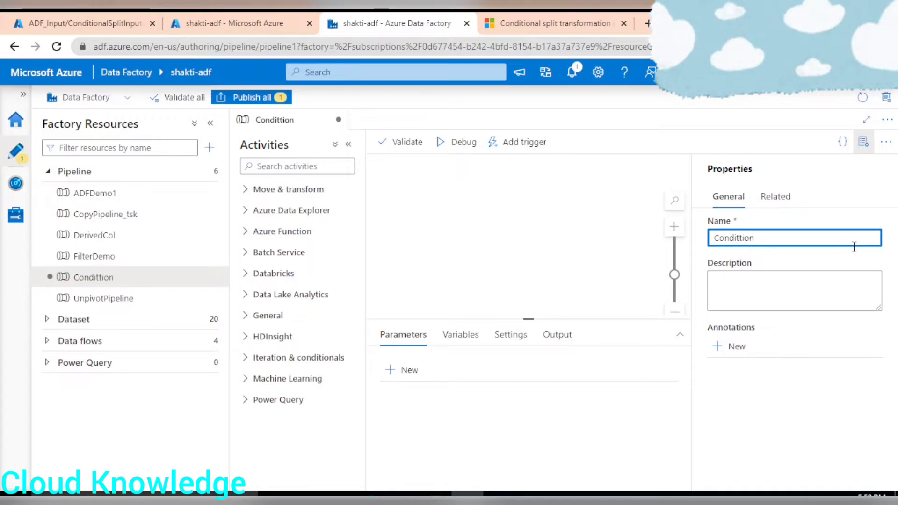
key(BackSpace)
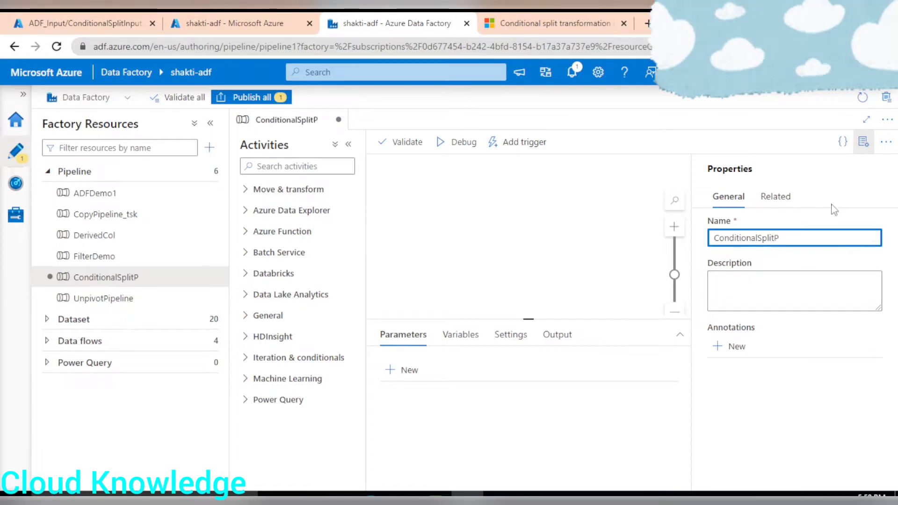
click(863, 142)
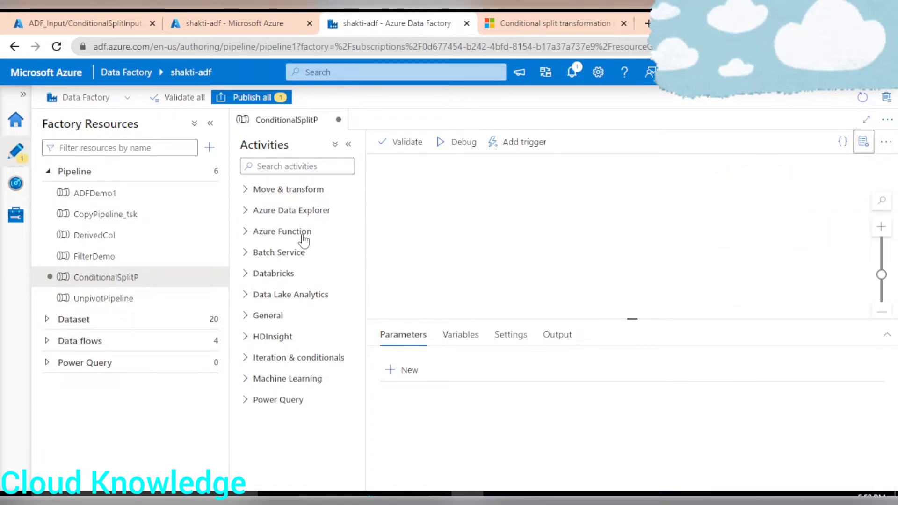
Add a Data flow activity to the ConditionalSplitP pipeline and name it "Data flow_CS"
click(264, 189)
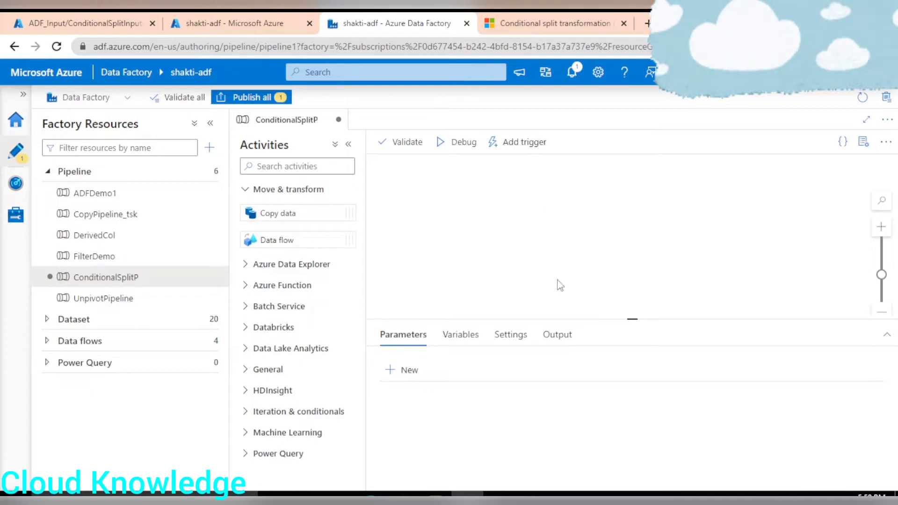
drag(300, 240, 608, 192)
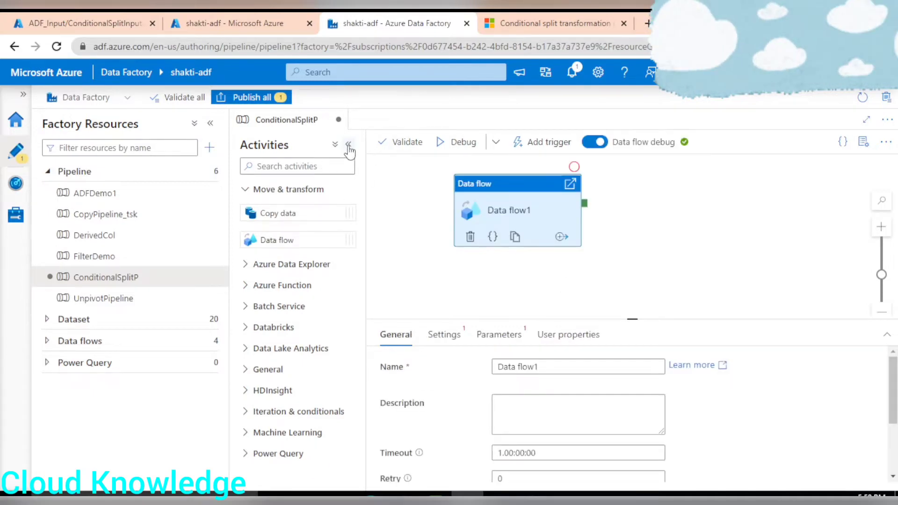
click(349, 146)
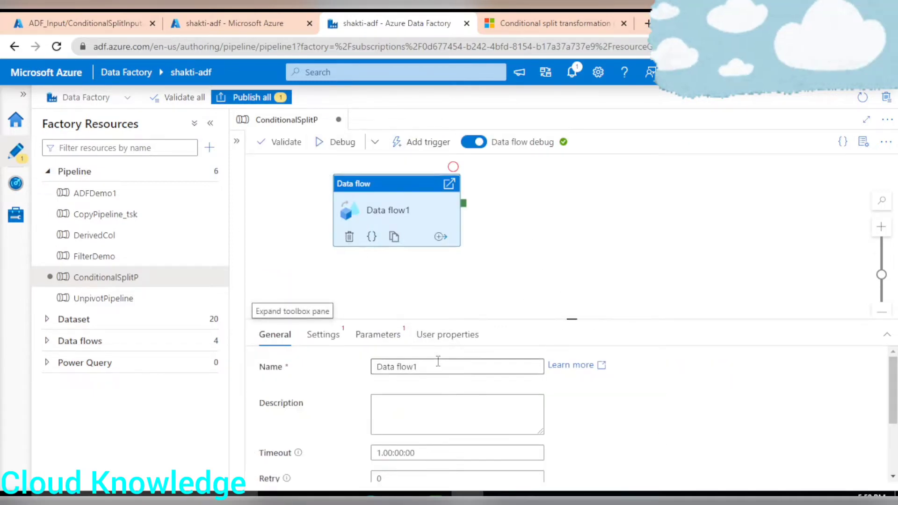
click(471, 367)
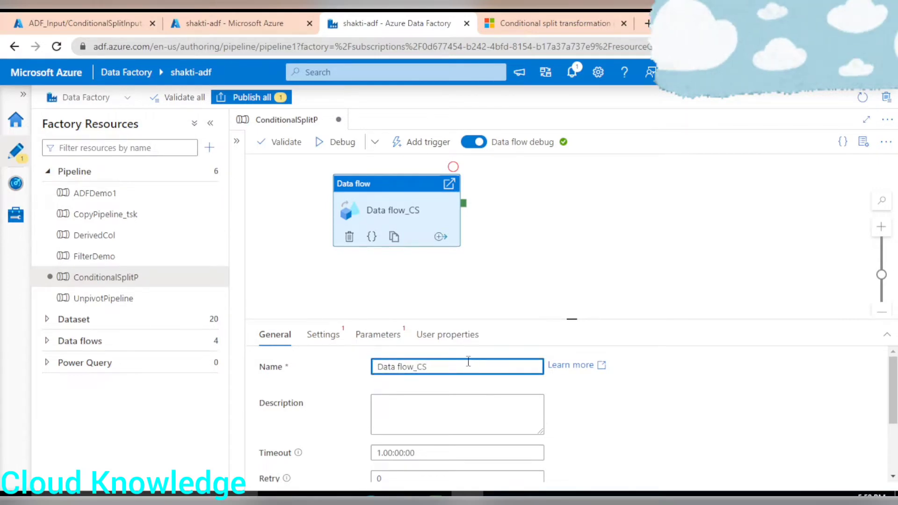
Create a new data flow for the Data flow_CS activity and name it DF_ConditionalSplit
click(329, 335)
click(576, 369)
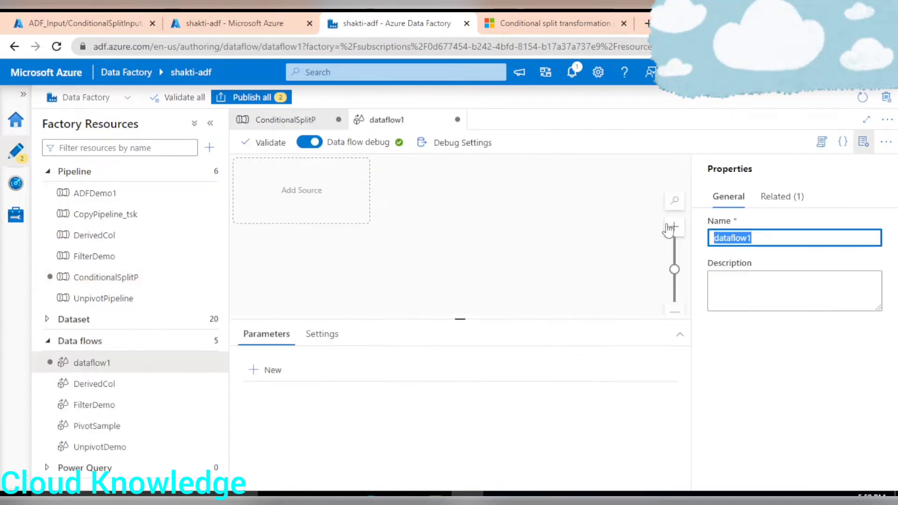
text(DF_Conditiona)
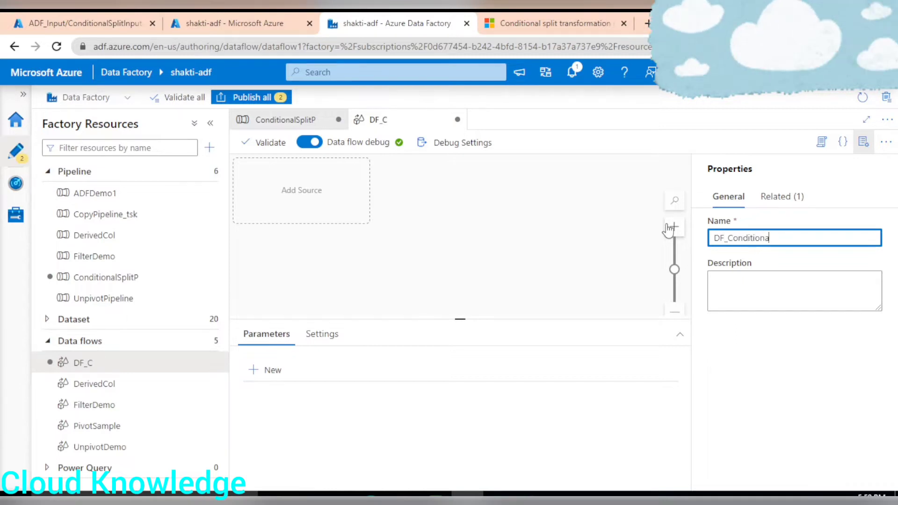
text(lSplit)
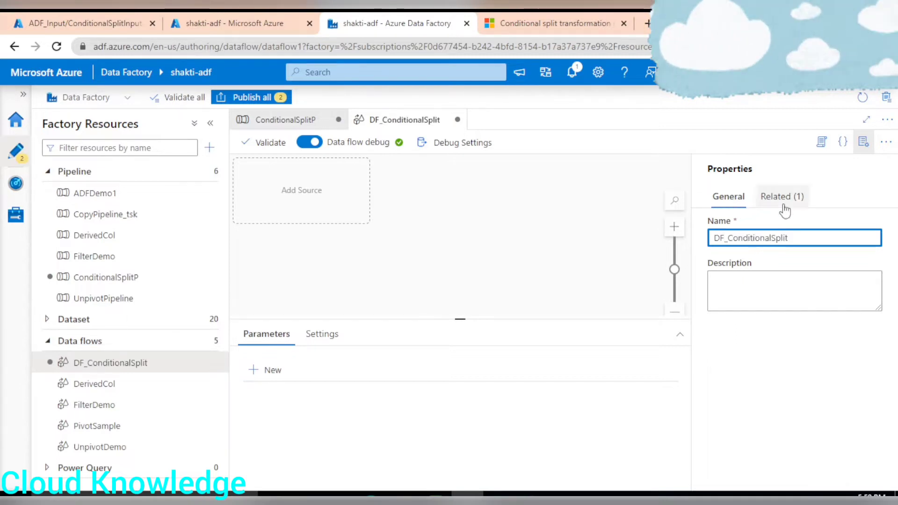
click(864, 142)
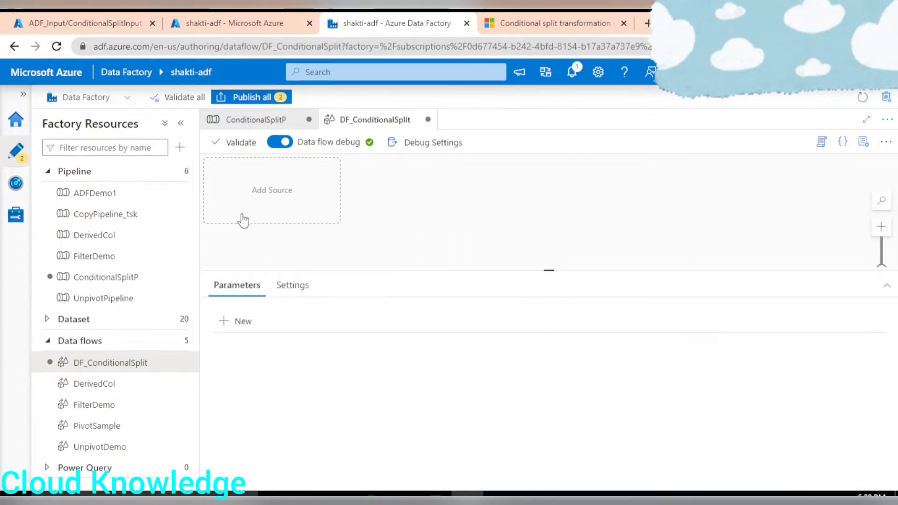
Add a source to the DF_ConditionalSplit data flow with the output stream name CSInput
click(281, 211)
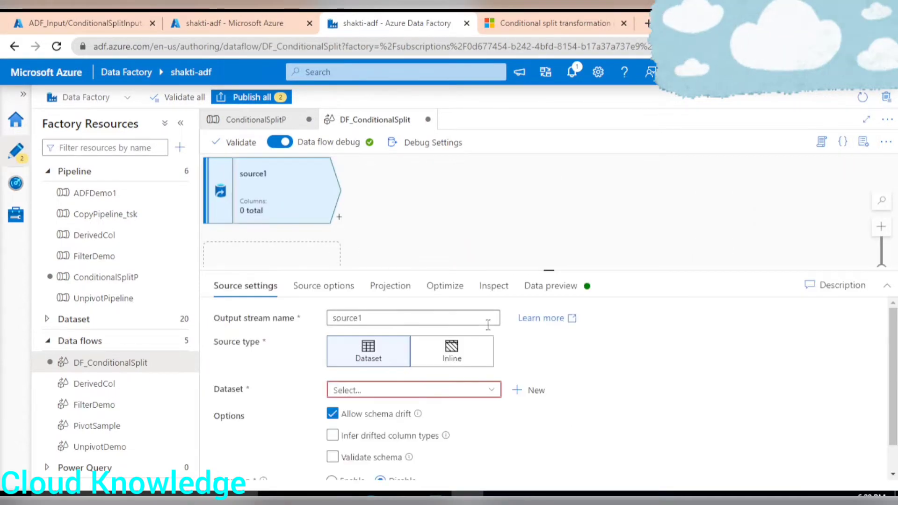
drag(487, 319, 282, 317)
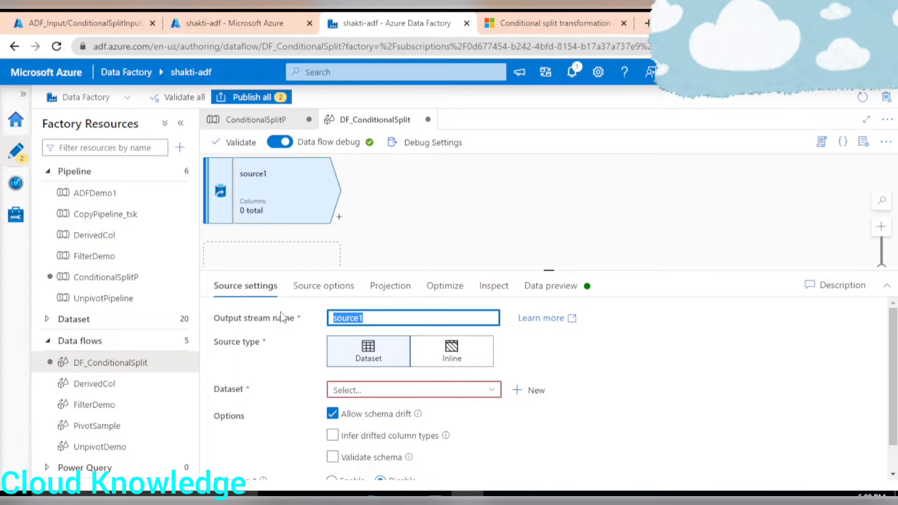
text(CSInput)
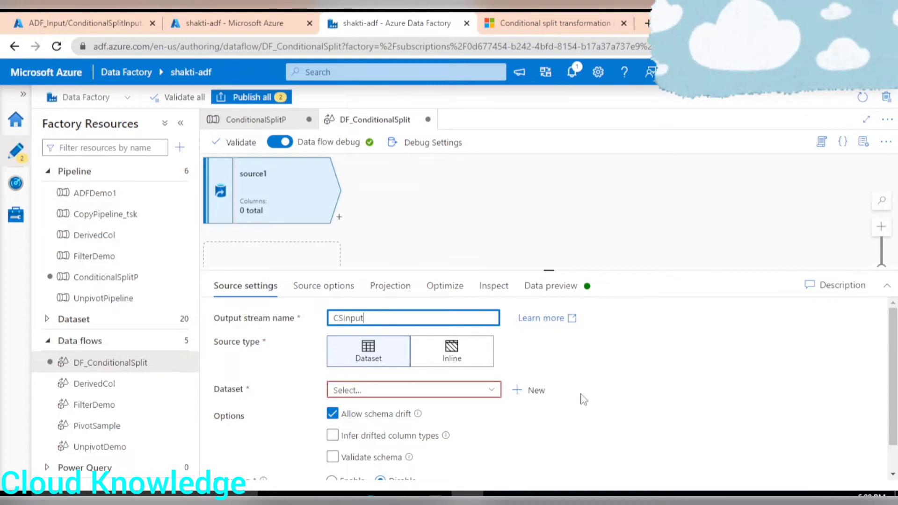
Start a new dataset for the CSInput source using Azure Data Lake Storage Gen2 and the DelimitedText format
click(522, 392)
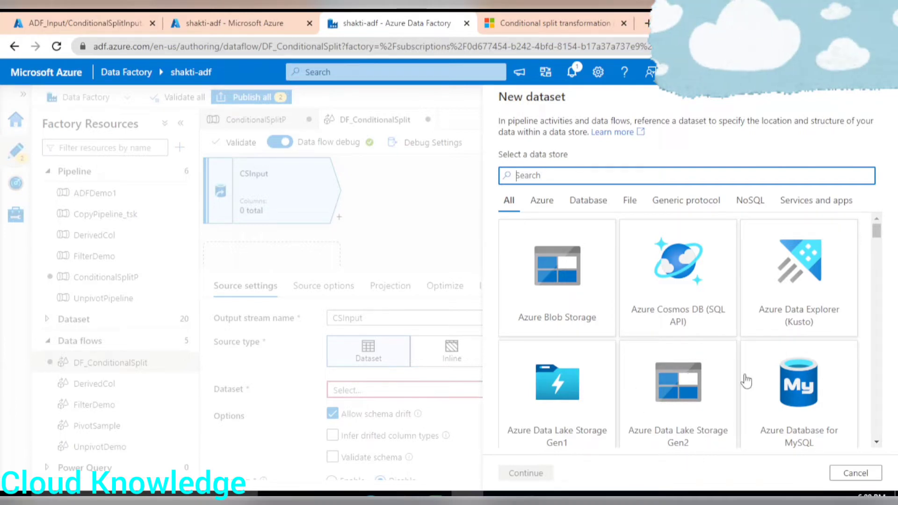
click(689, 411)
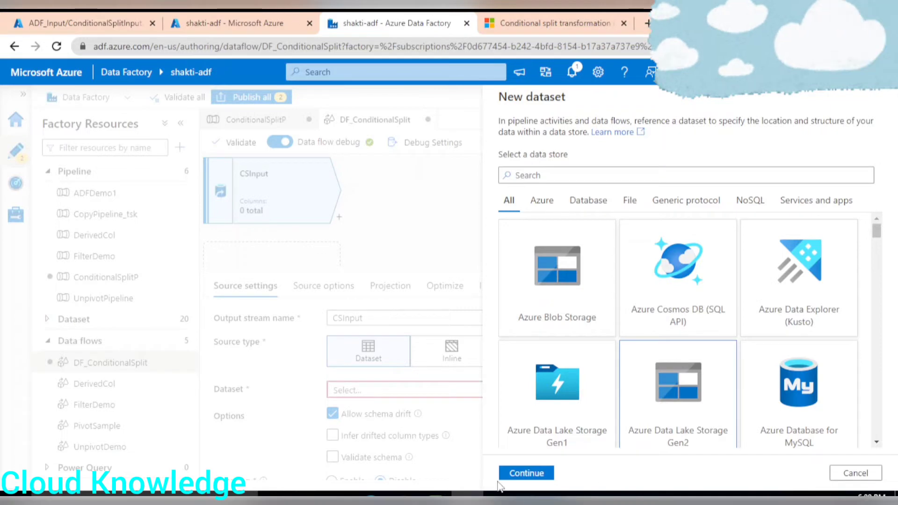
click(523, 473)
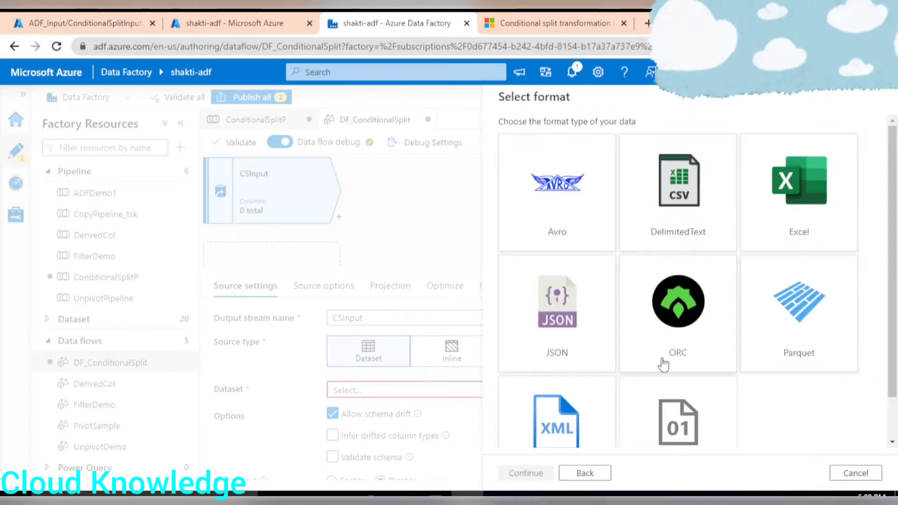
click(683, 192)
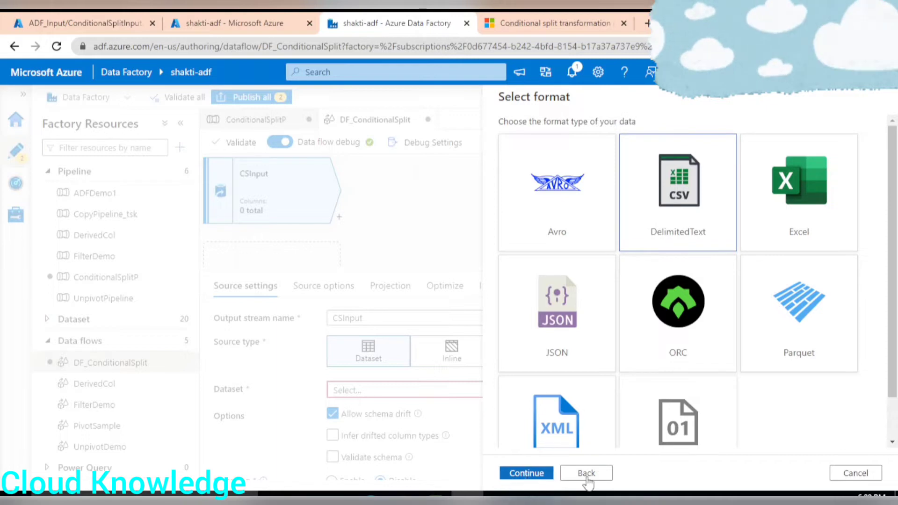
click(526, 473)
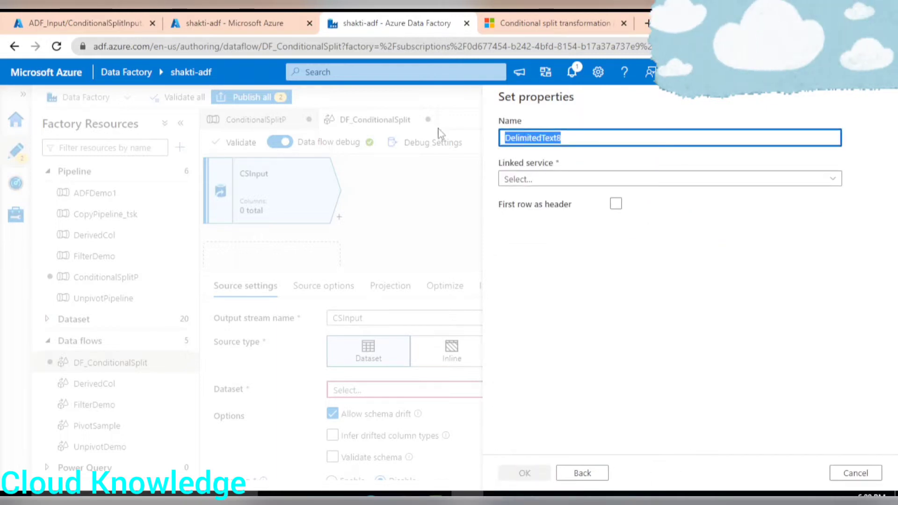
Name the dataset CSInputdataset and use AzureDataLakeStorage1 as its linked service
text(CS)
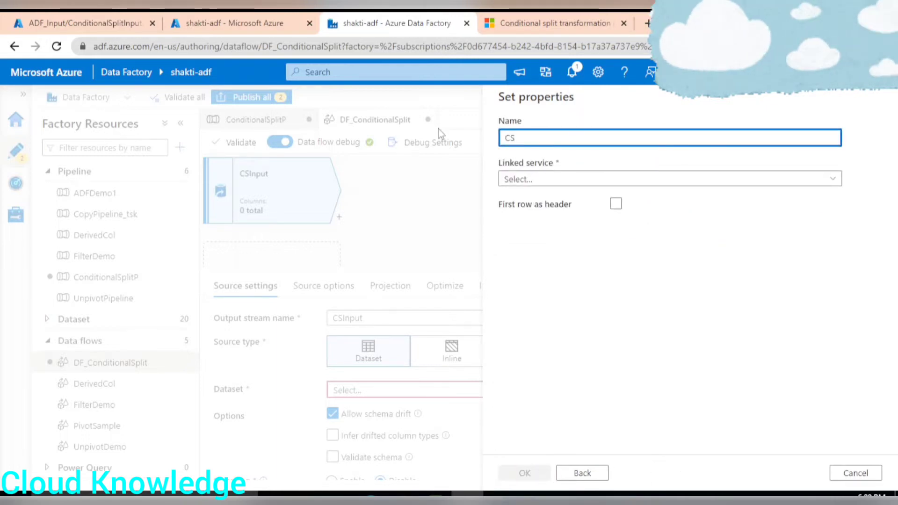
text(Inputdataset)
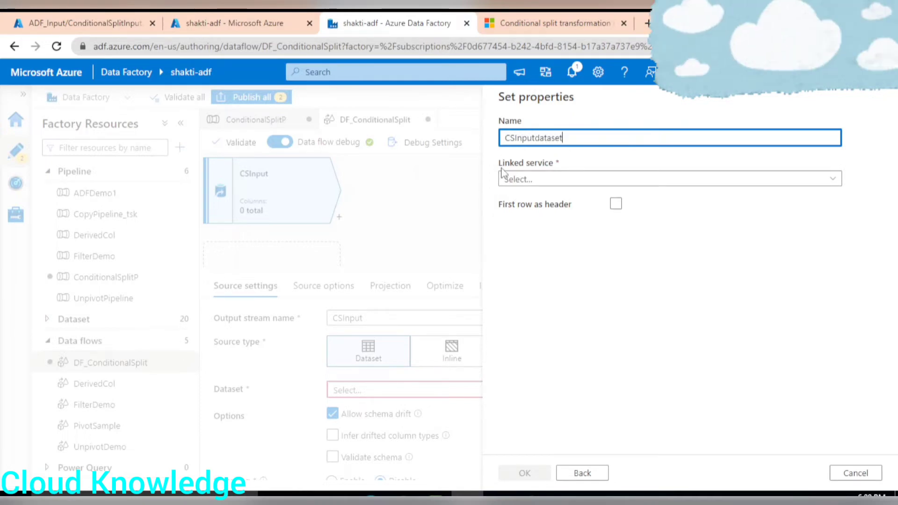
click(543, 179)
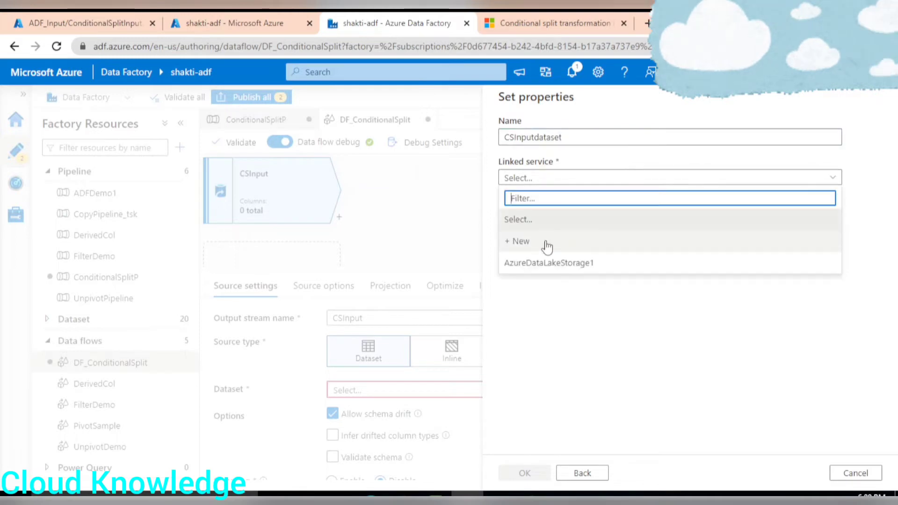
click(533, 263)
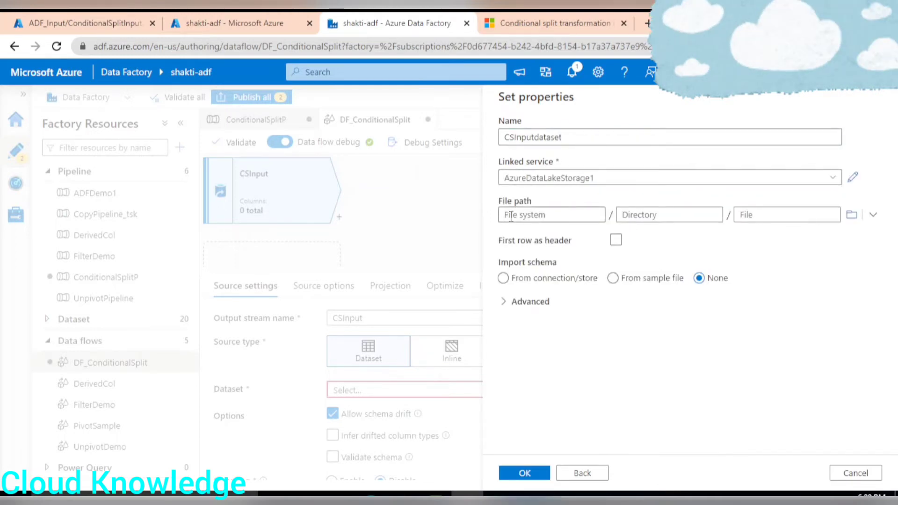
Set the dataset's file path to gen2/ADF_Input/ConditionalSplitInput.csv with the first row as header, and create the dataset
click(852, 215)
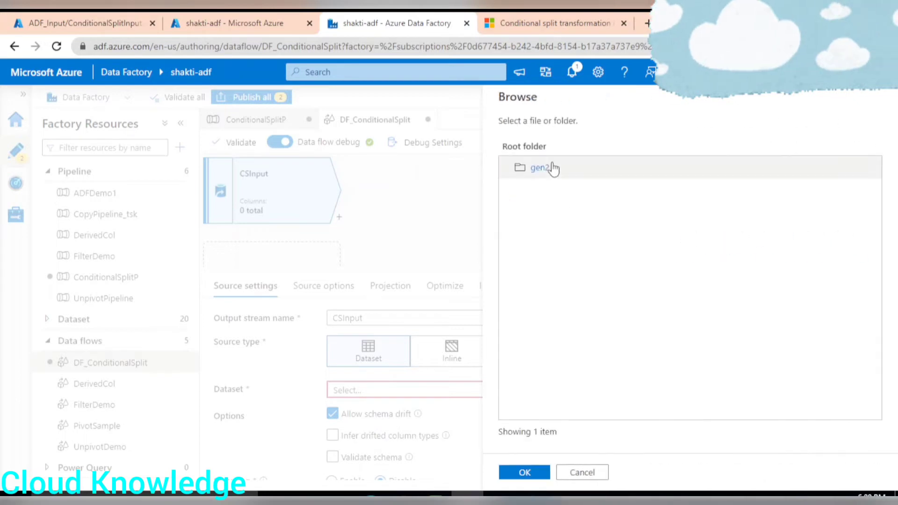
click(546, 175)
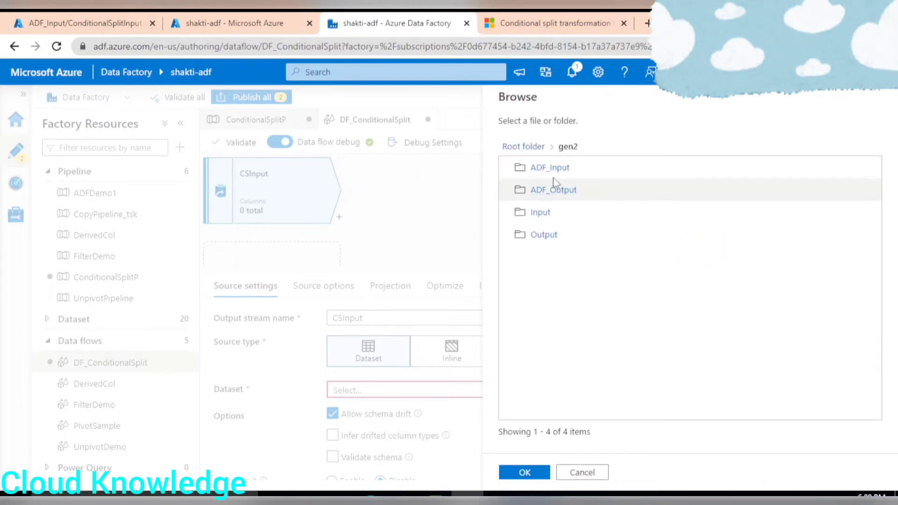
click(551, 168)
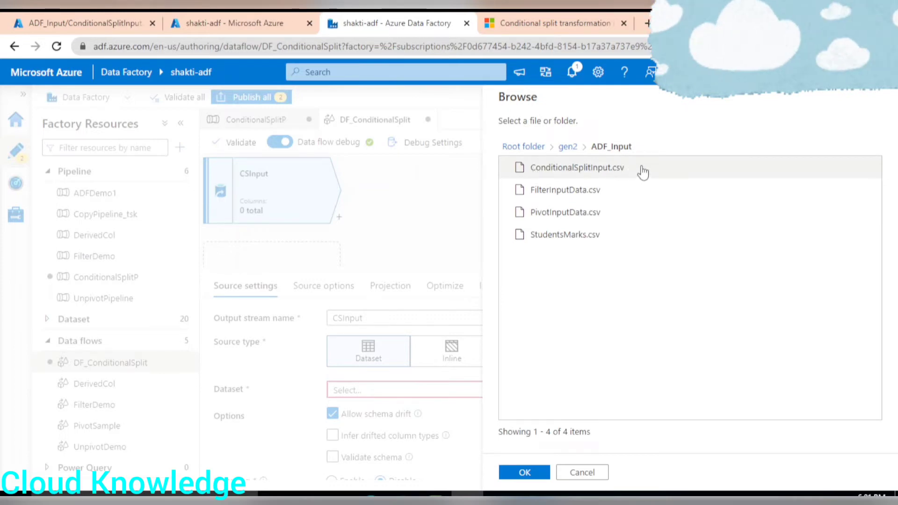
click(563, 169)
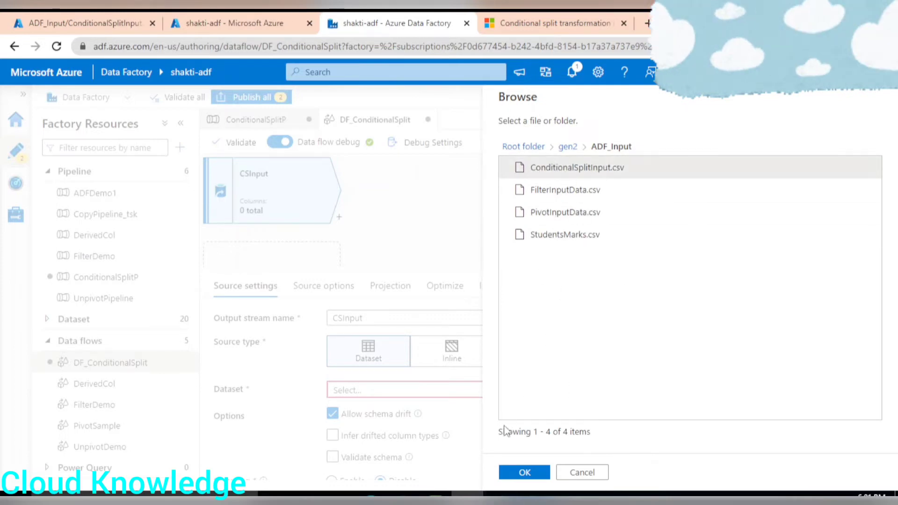
click(518, 473)
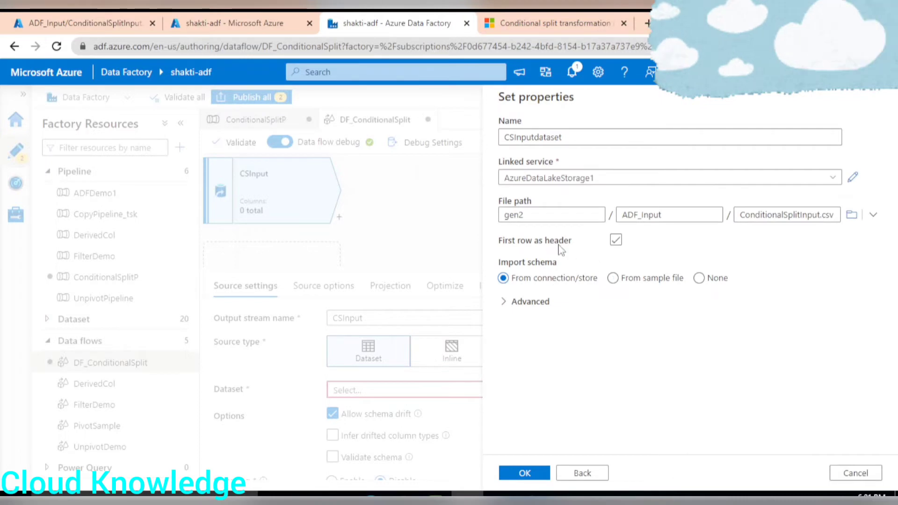
click(616, 241)
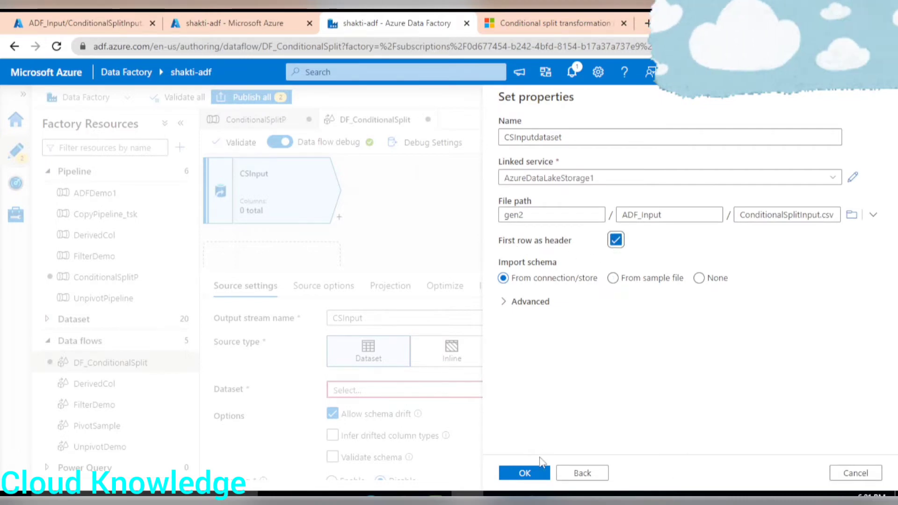
click(531, 474)
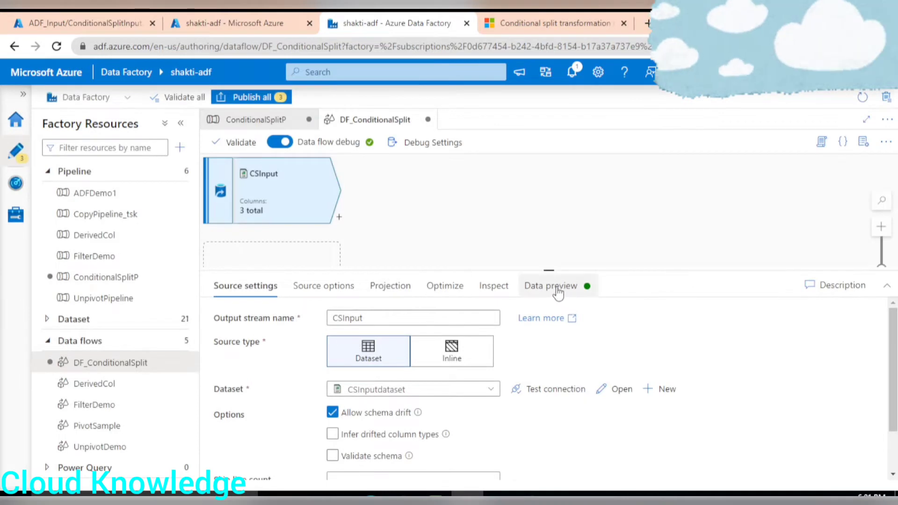
Change the Id and YearReleased column types to integer in the CSInput source projection
click(332, 289)
click(392, 288)
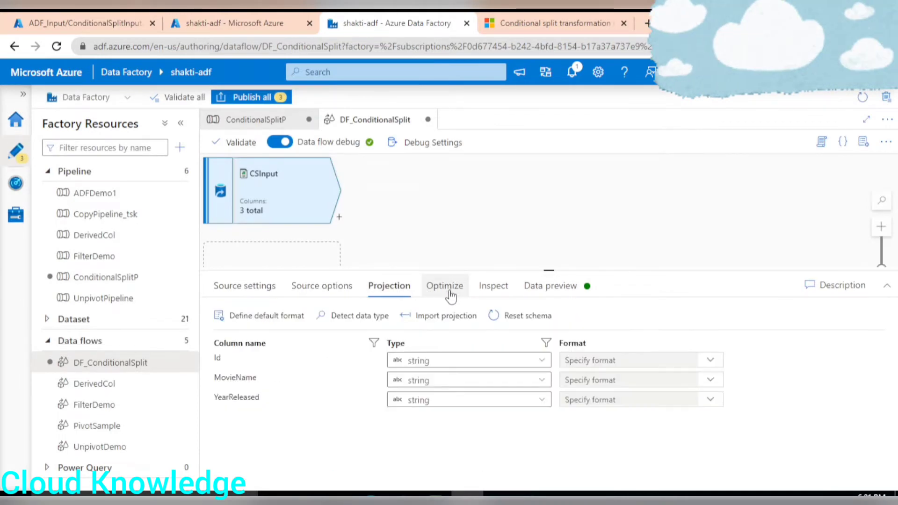
click(445, 286)
click(389, 286)
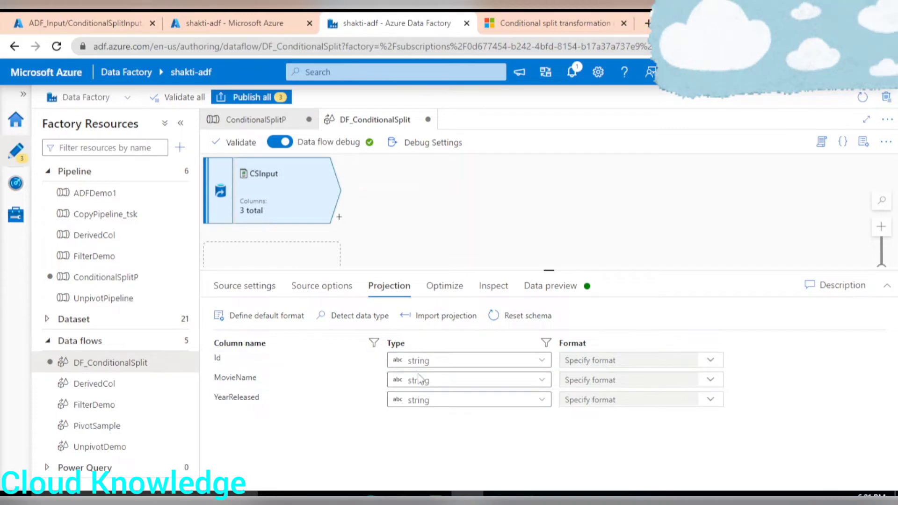
click(437, 363)
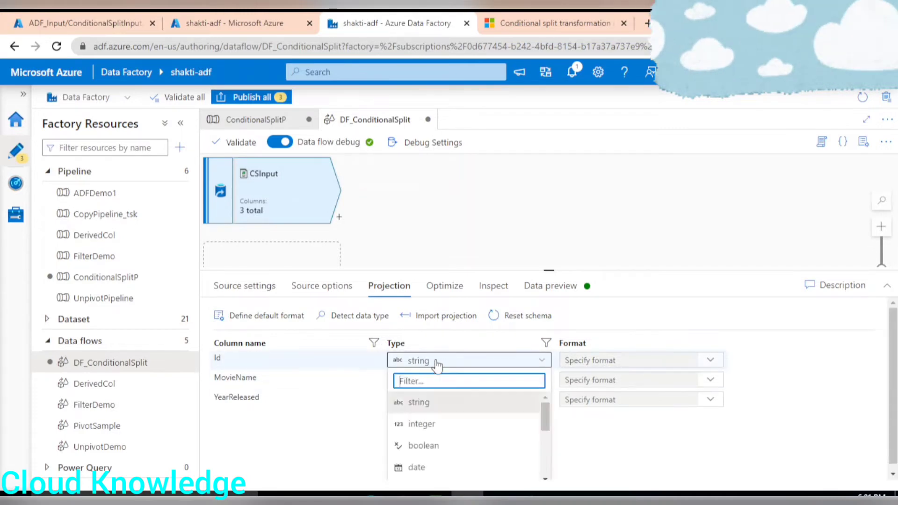
click(414, 426)
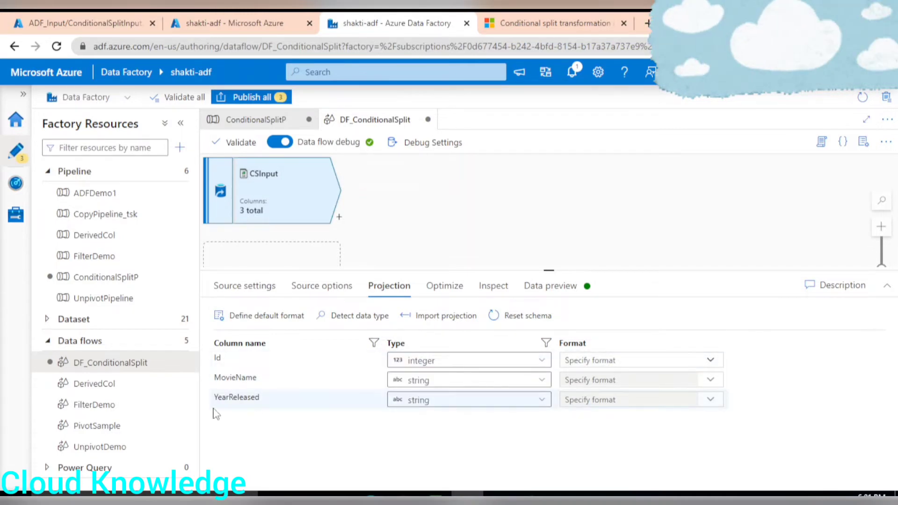
click(476, 402)
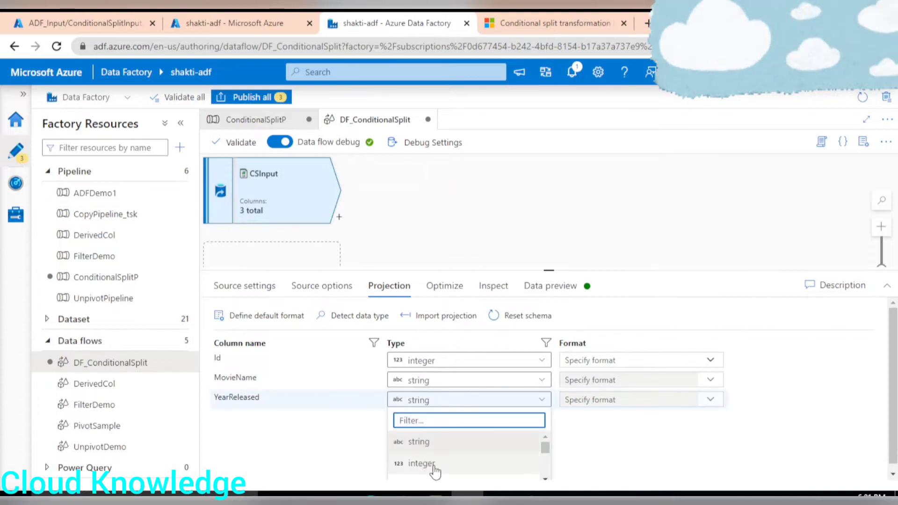
click(428, 463)
Inspect the CSInput source's column types and refresh its data preview to review the movie rows
click(495, 287)
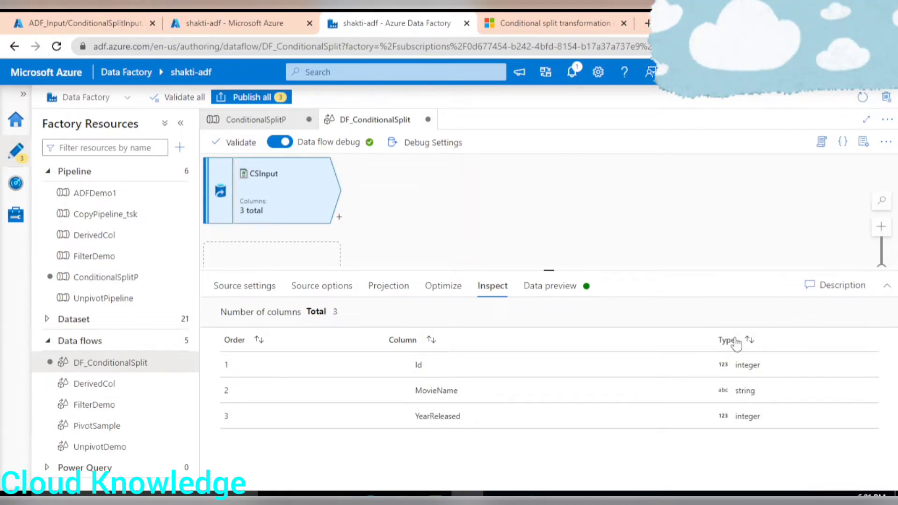
click(549, 286)
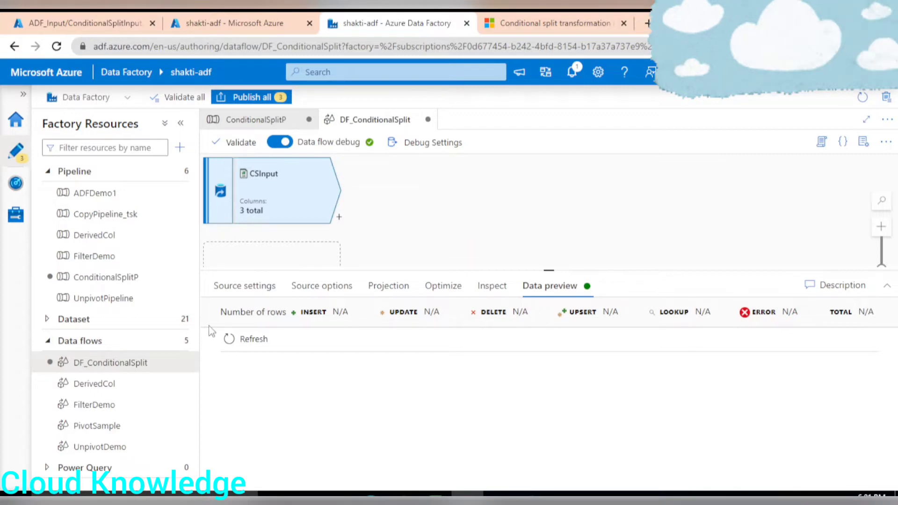
click(228, 340)
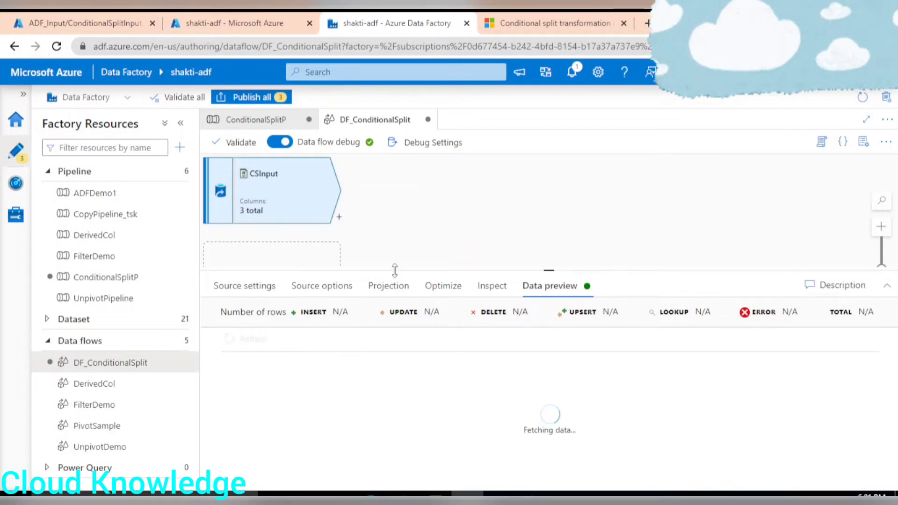
scroll(397, 283, down, 1)
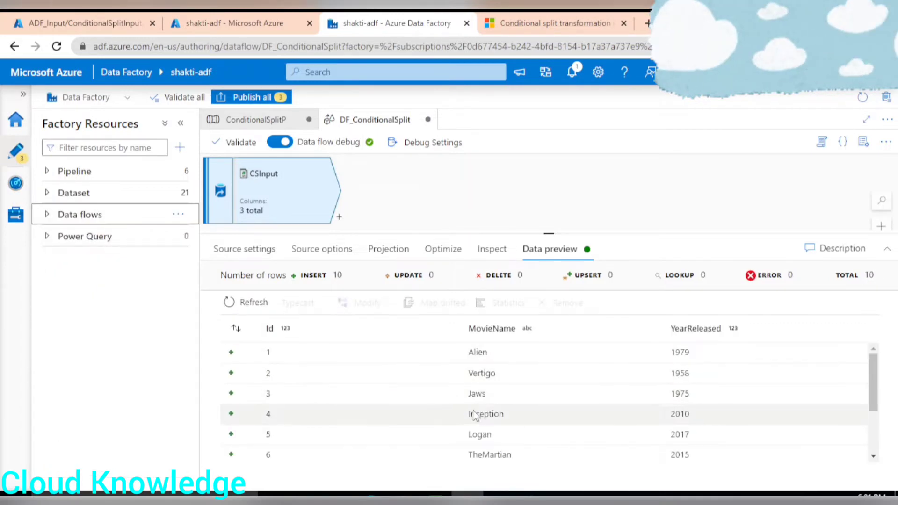
scroll(552, 393, down, 2)
scroll(552, 403, up, 2)
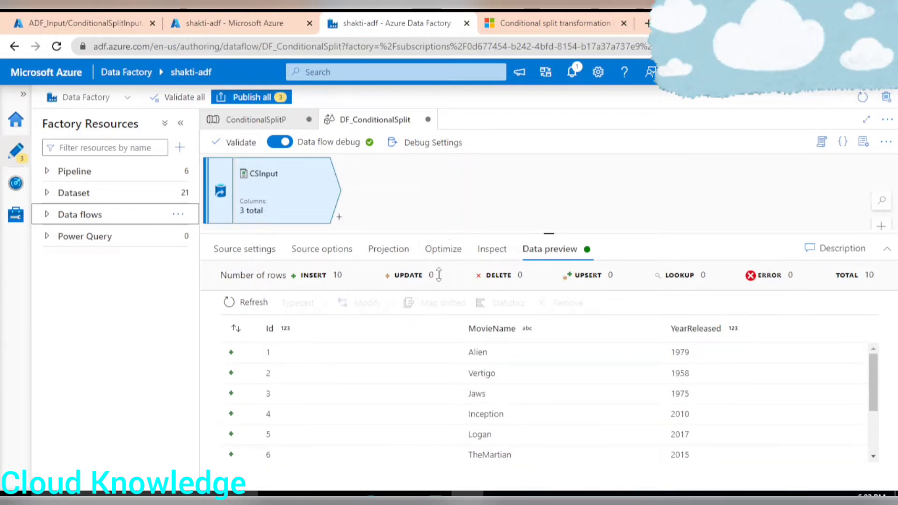
Add a Conditional Split transformation after CSInput and set its output stream name to ConditionalSplitOutput
click(339, 217)
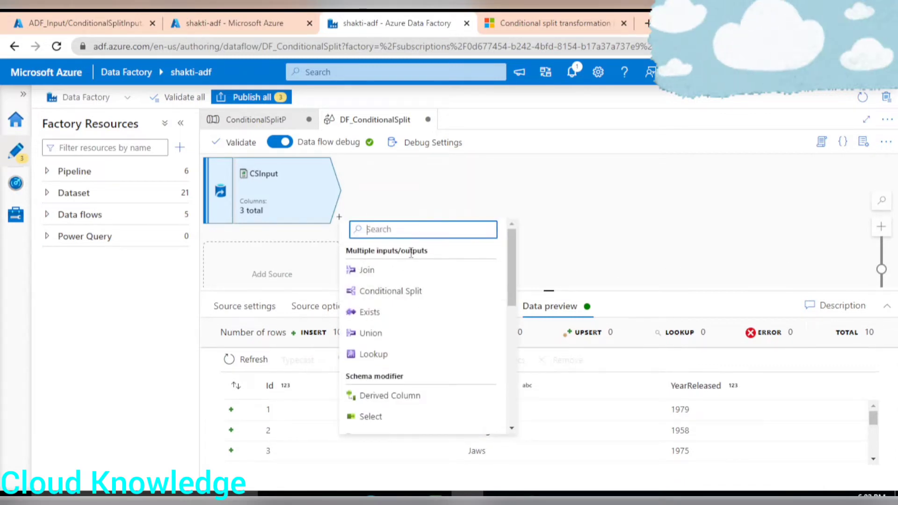
click(392, 298)
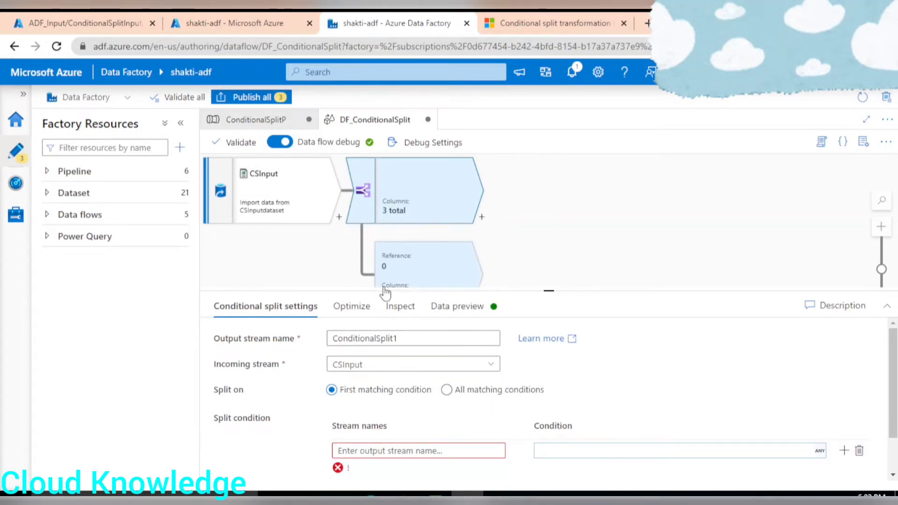
drag(379, 289, 379, 231)
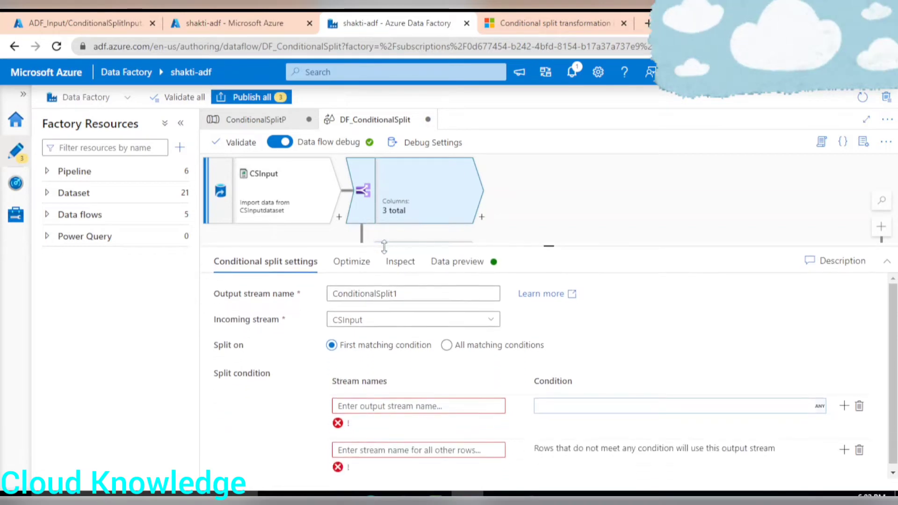
click(393, 293)
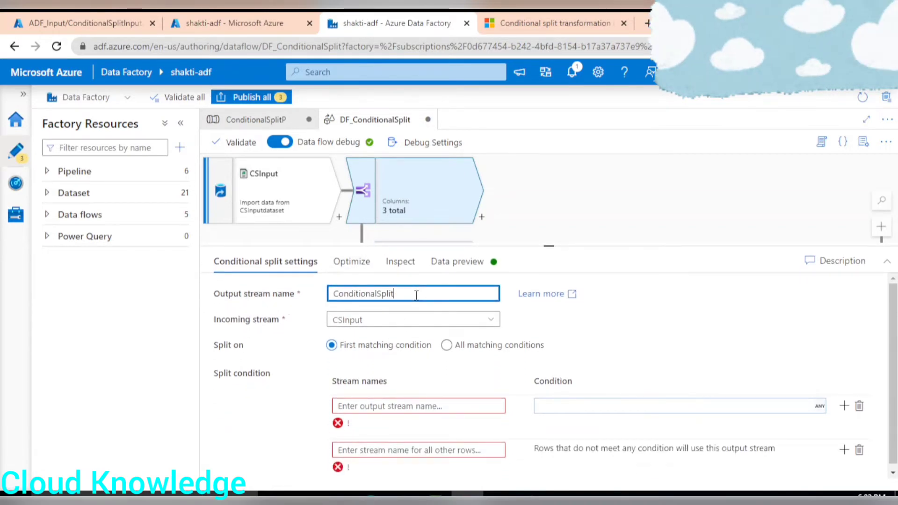
text(Output)
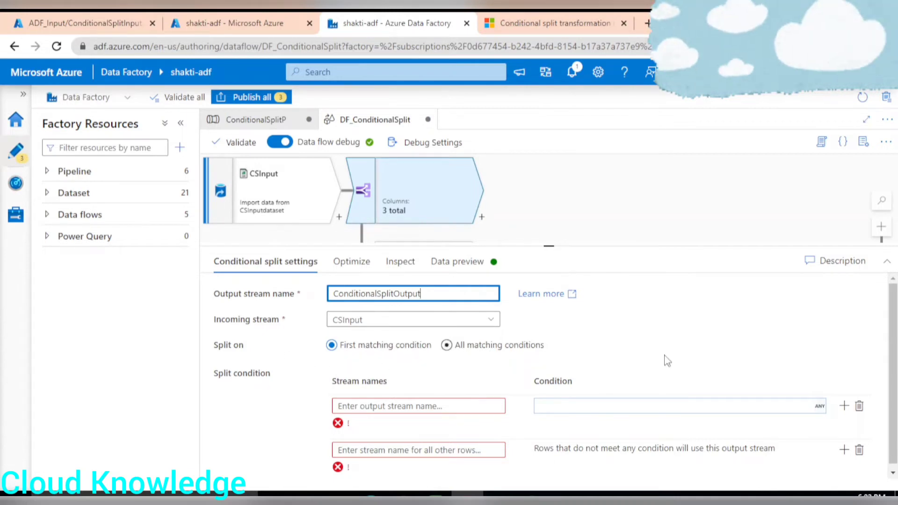
scroll(627, 366, down, 1)
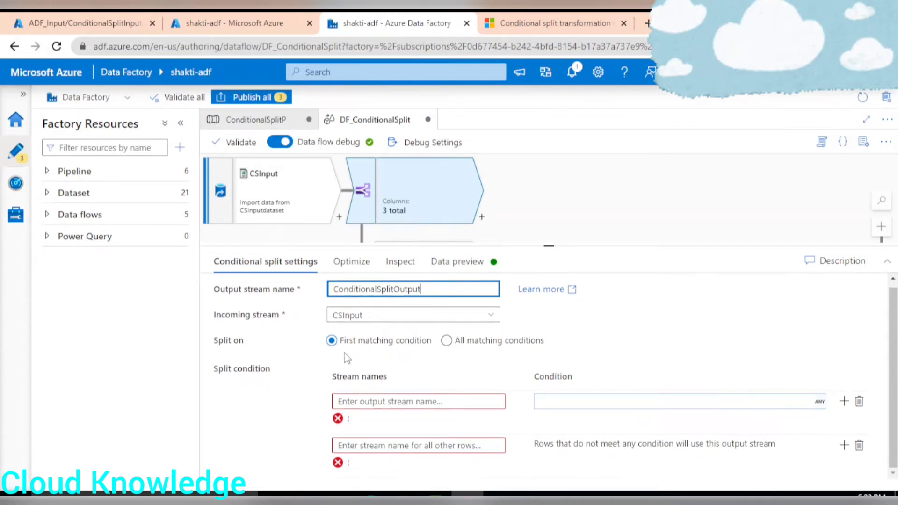
Check the movie split criteria on the Conditional_Split sheet in Excel and return to the split settings in Azure Data Factory
click(378, 403)
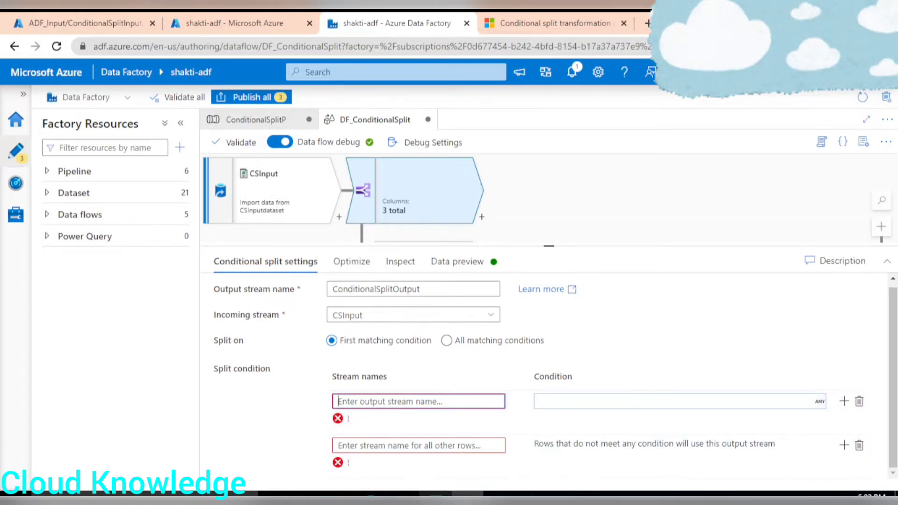
key(alt+Tab)
click(251, 248)
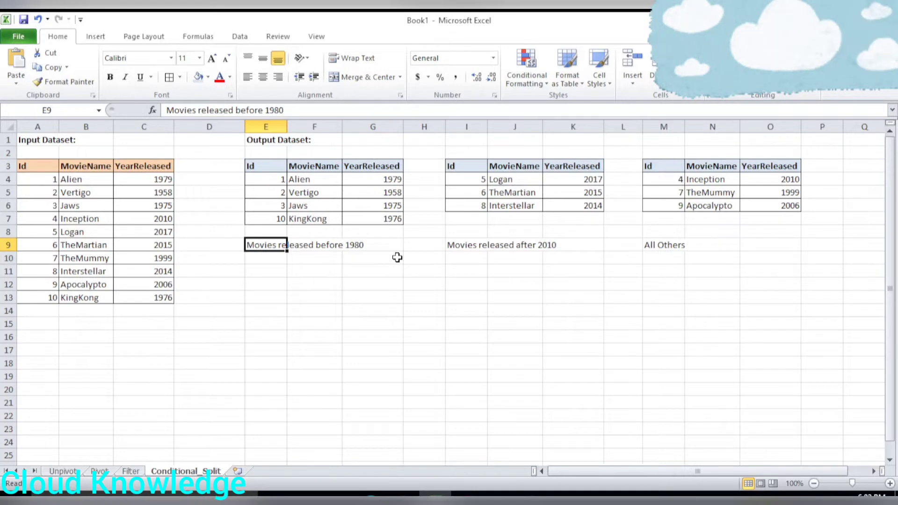
key(alt+Tab)
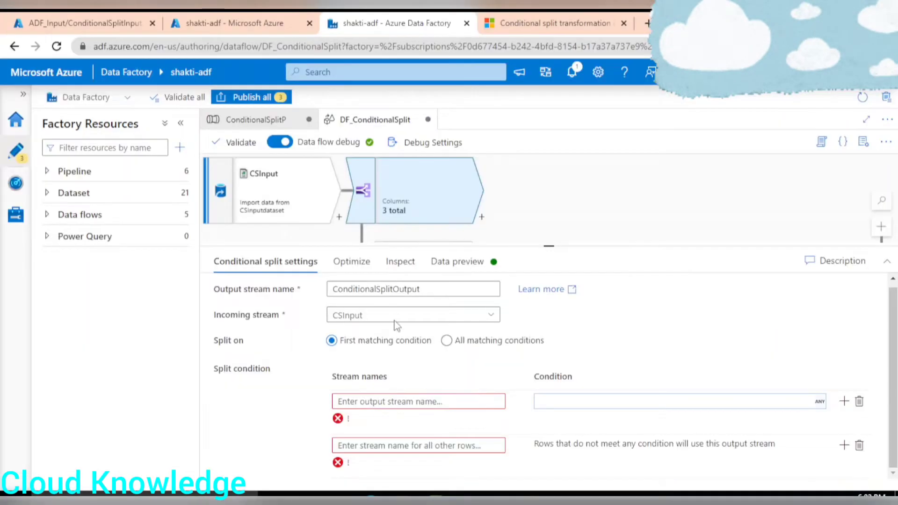
Name the first output stream of the conditional split MoviesBefore1980
click(394, 403)
text(Movi)
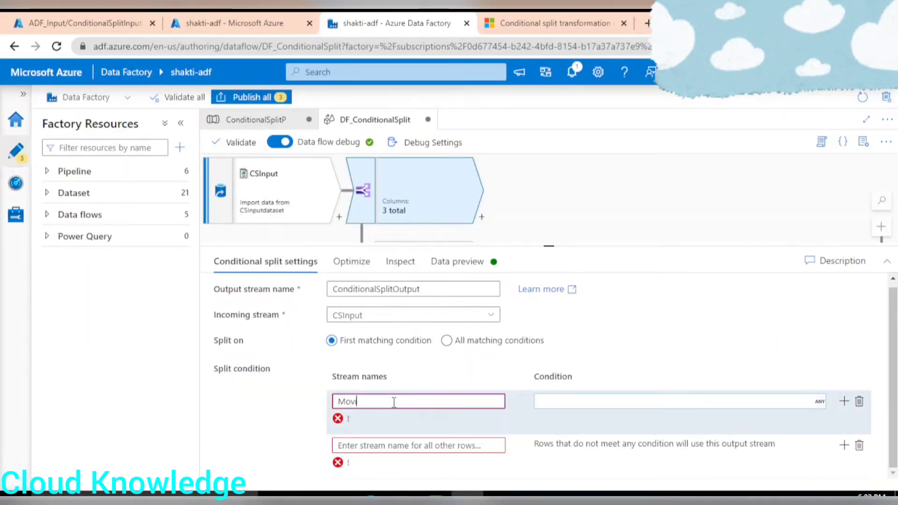
text(esBefo)
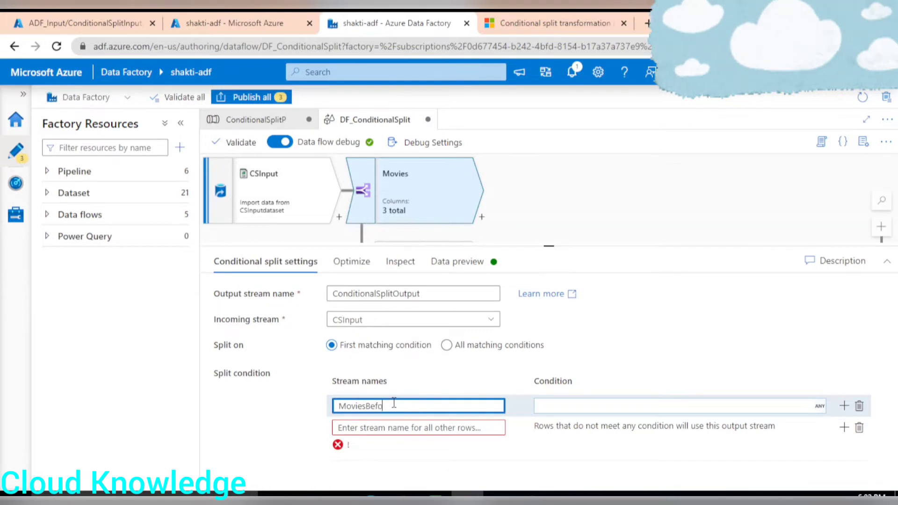
text(re1980)
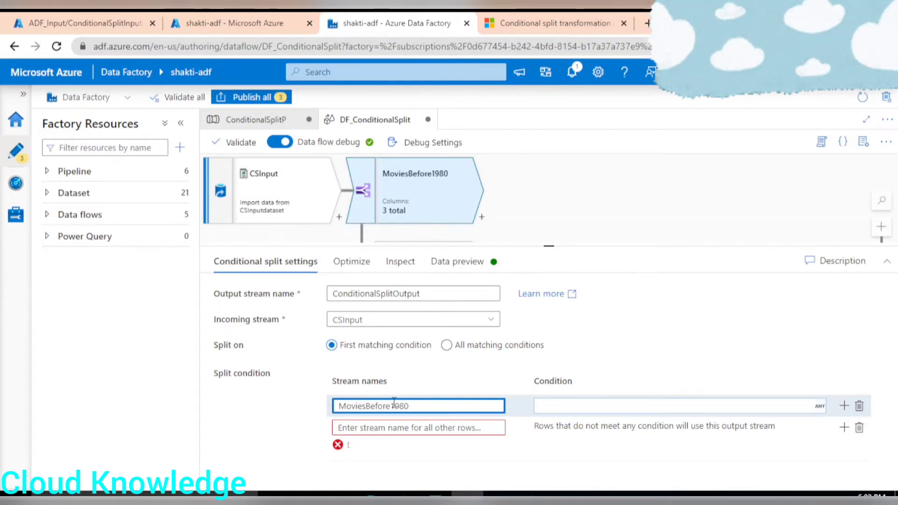
Build and save the expression YearReleased < 1980 as the MoviesBefore1980 condition, using the input schema's YearReleased column
click(582, 405)
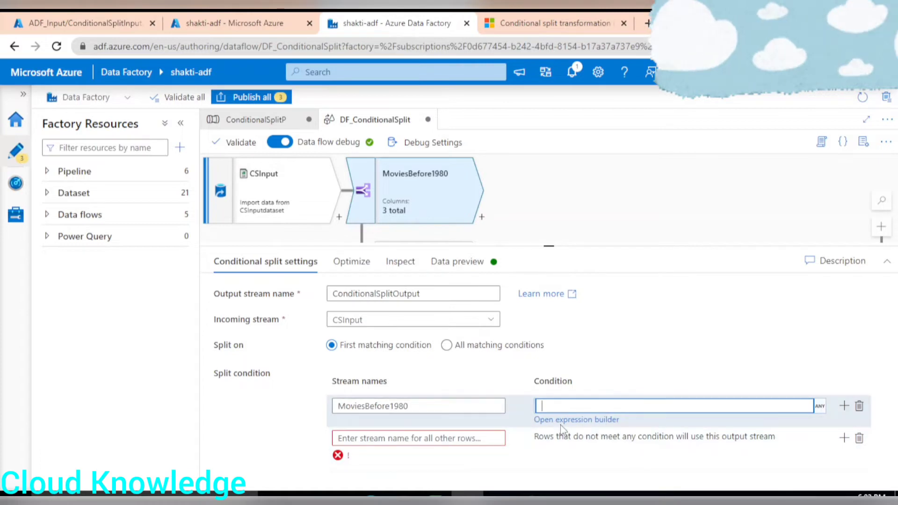
click(561, 437)
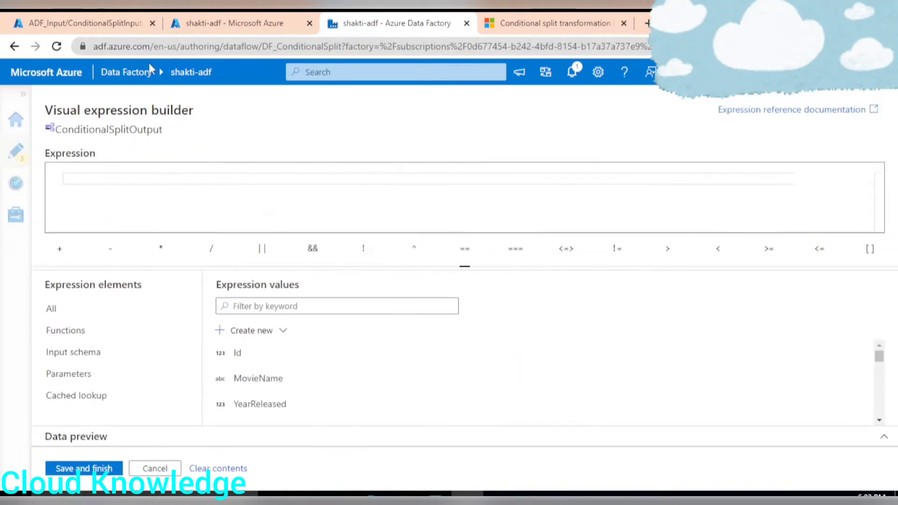
click(125, 325)
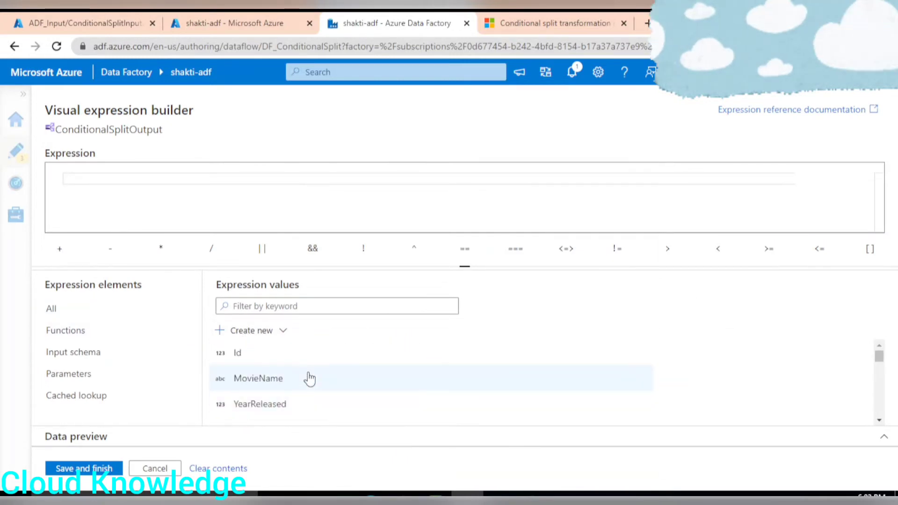
click(98, 357)
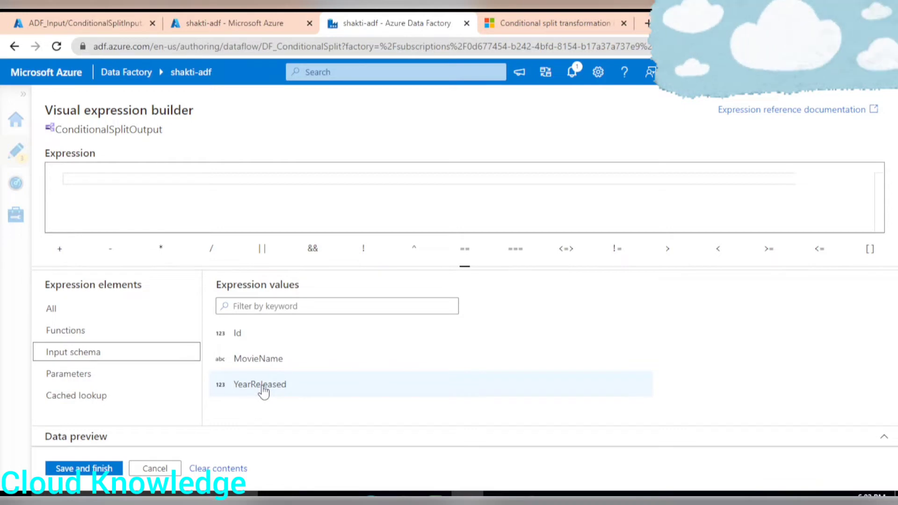
click(262, 385)
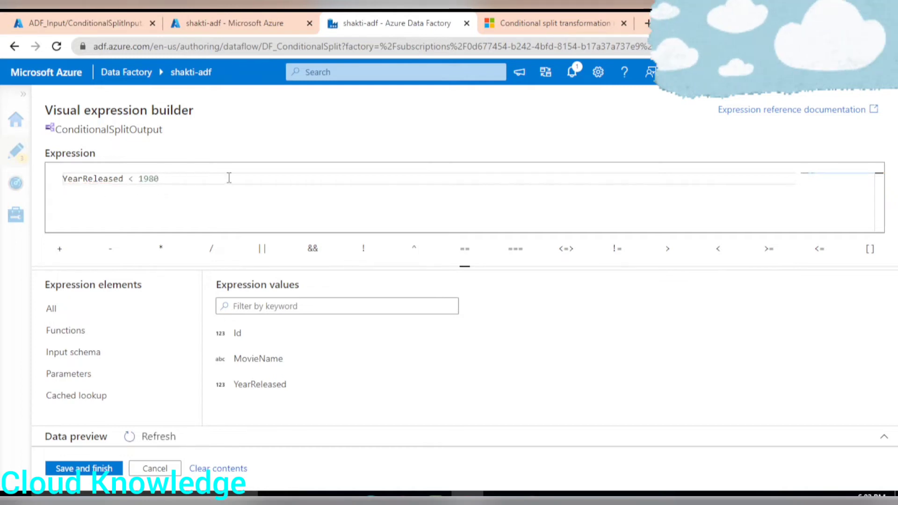
click(85, 468)
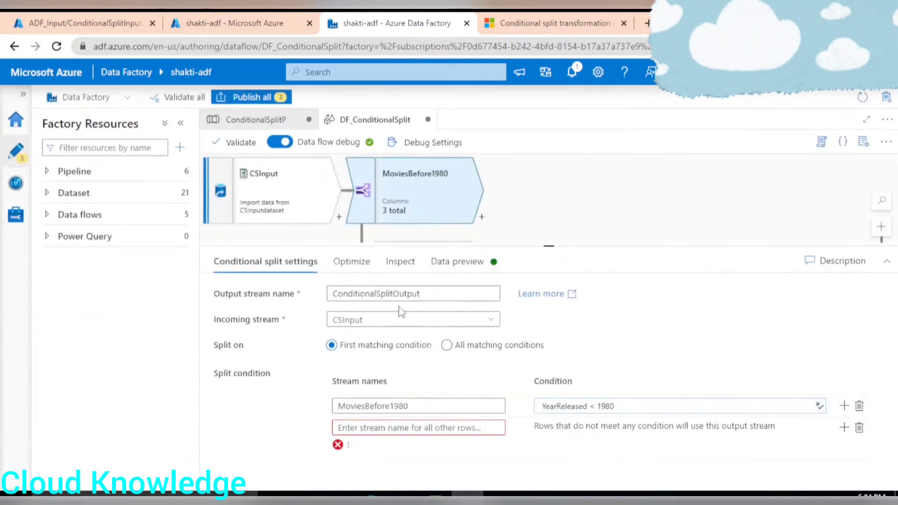
Check the second split criterion in Excel, return to Azure Data Factory and add a second split condition with the stream name MoviesAfter2010
click(394, 428)
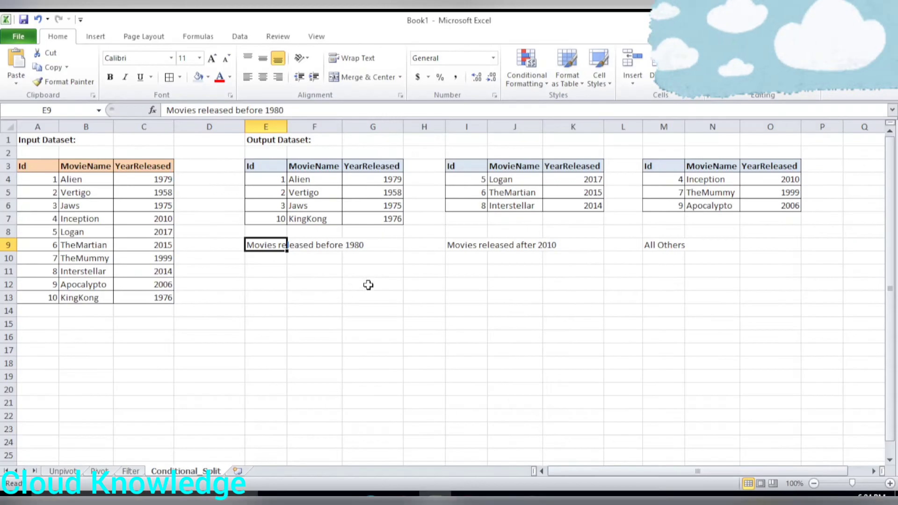
click(470, 248)
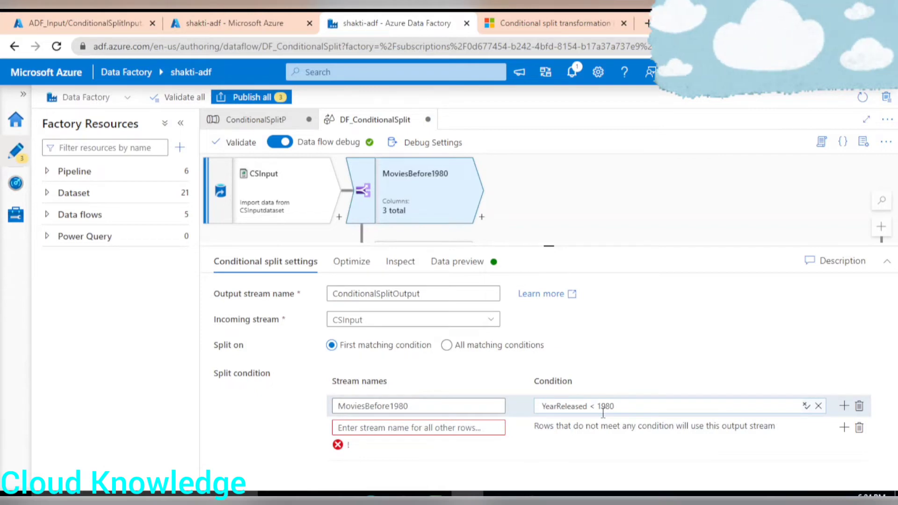
click(844, 406)
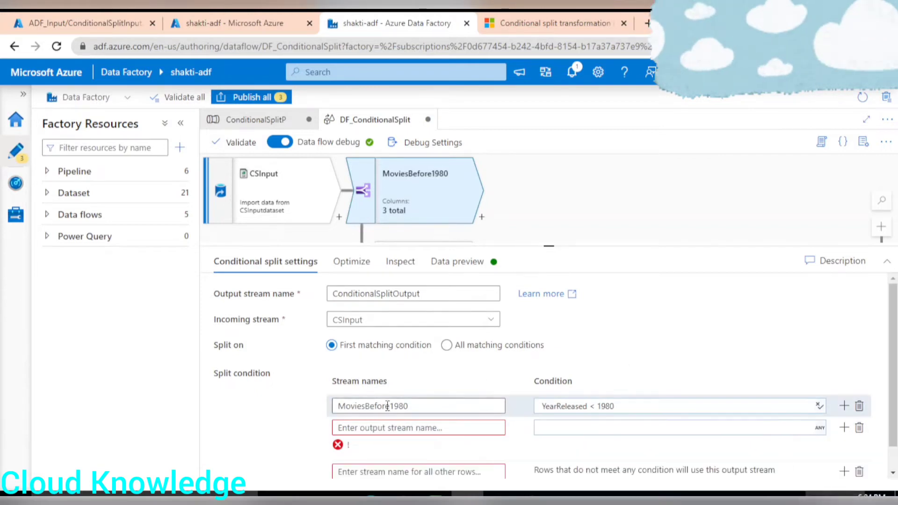
scroll(387, 402, down, 1)
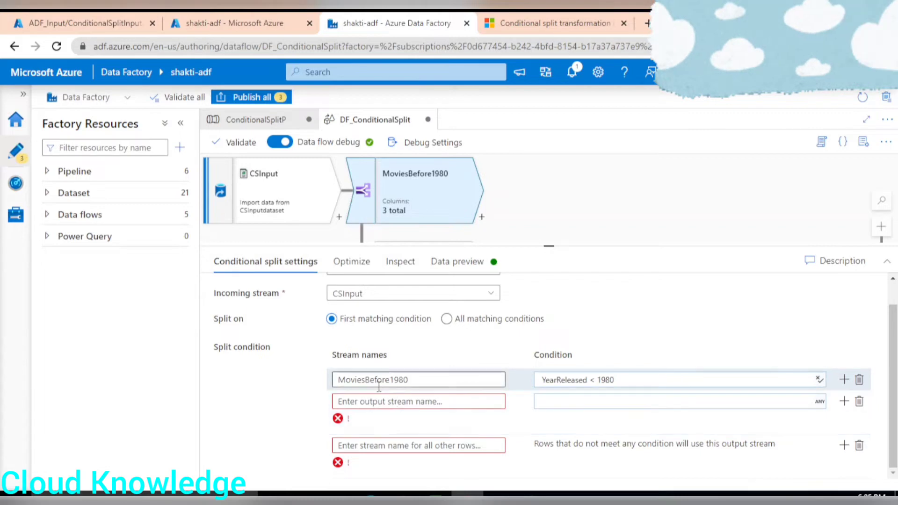
click(405, 404)
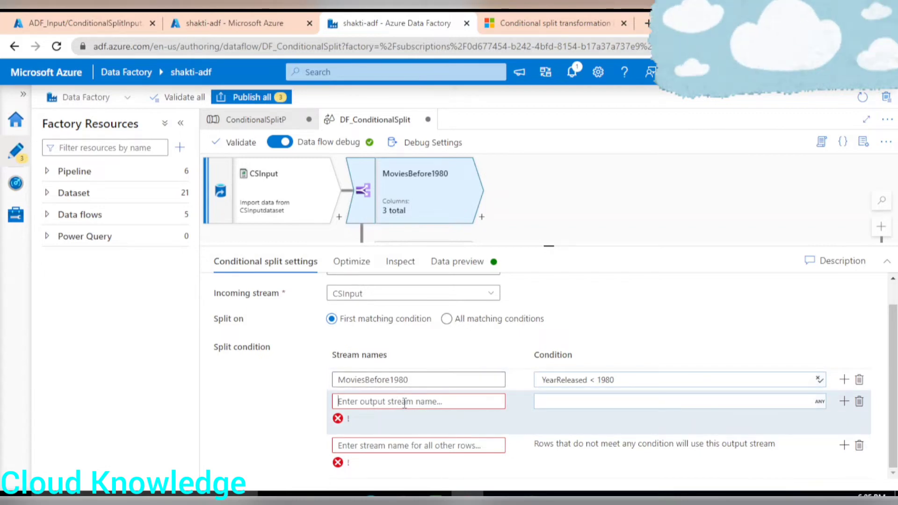
text(MoviesAfter)
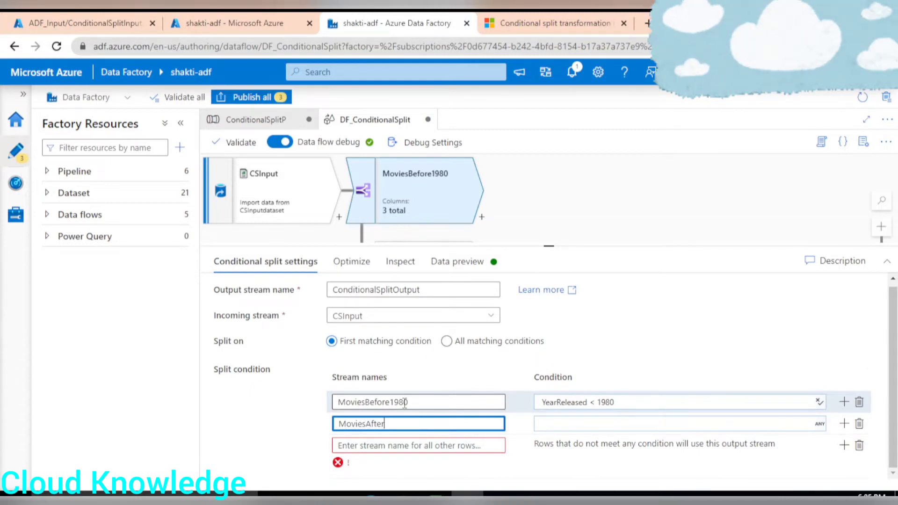
text(2010)
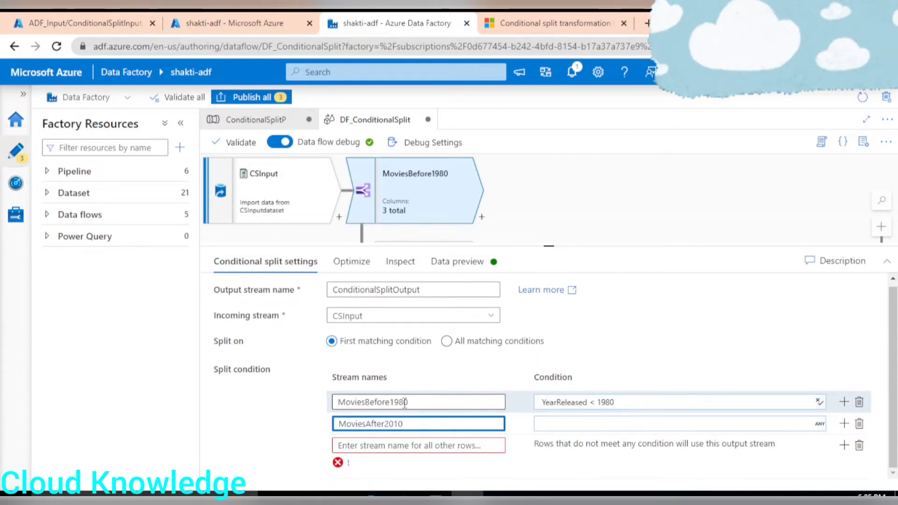
Recheck the after-2010 criterion in Excel, and build and save YearReleased > 2010 as the MoviesAfter2010 condition in Azure Data Factory
key(alt+Tab)
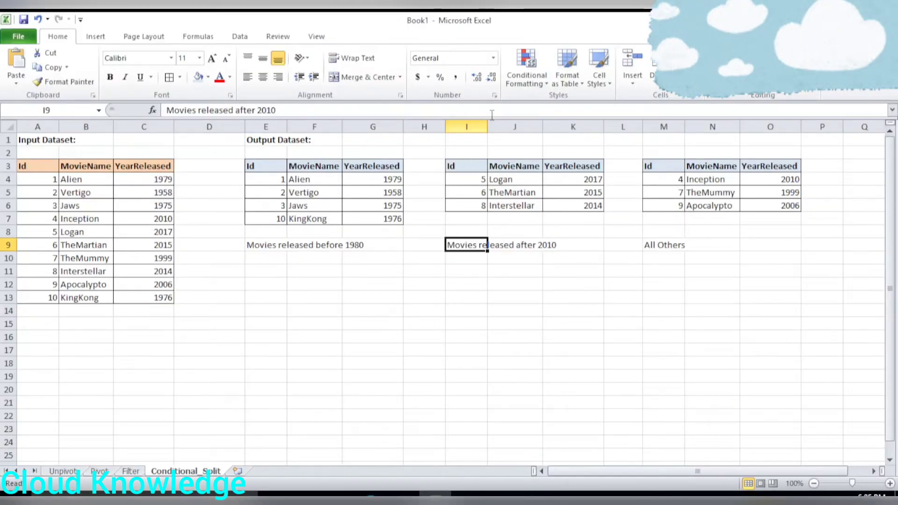
key(alt+Tab)
key(Tab)
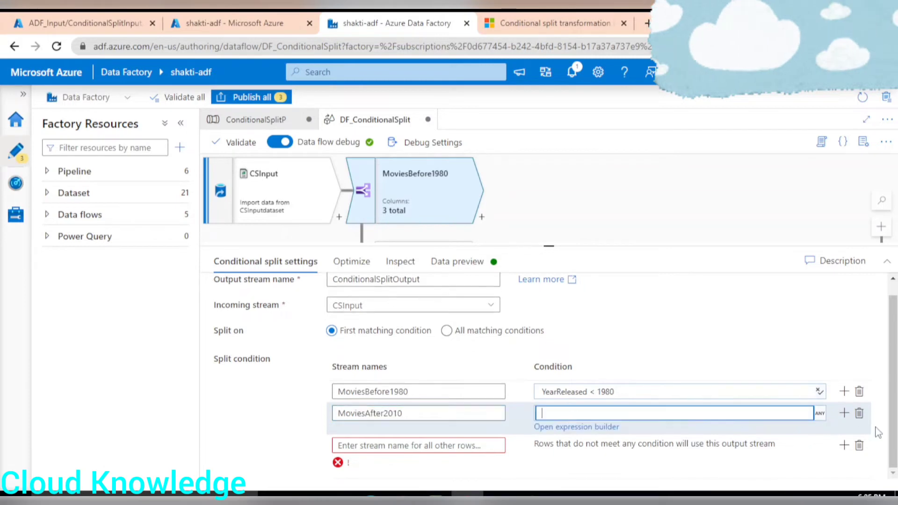
click(557, 428)
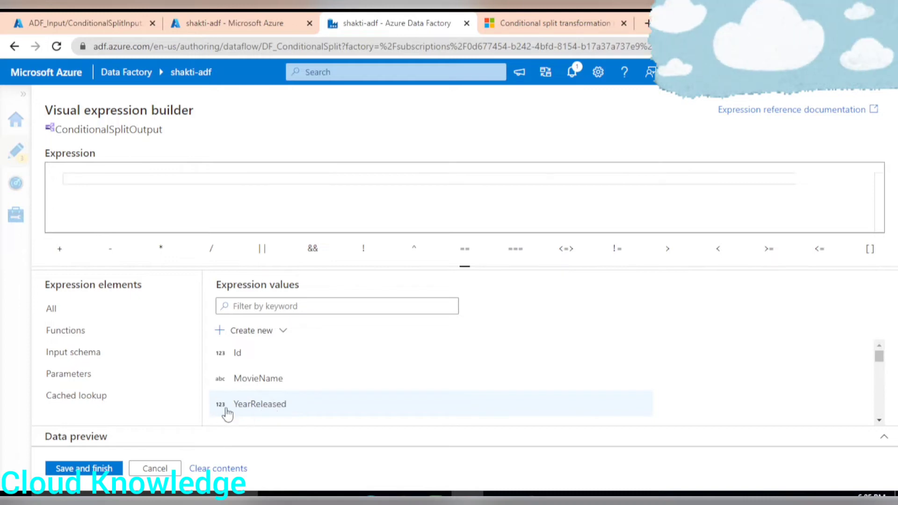
click(244, 411)
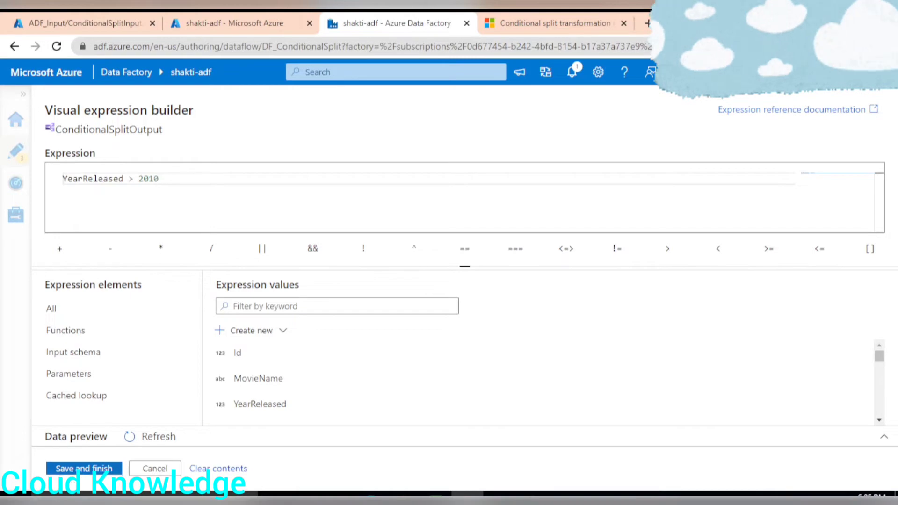
click(84, 469)
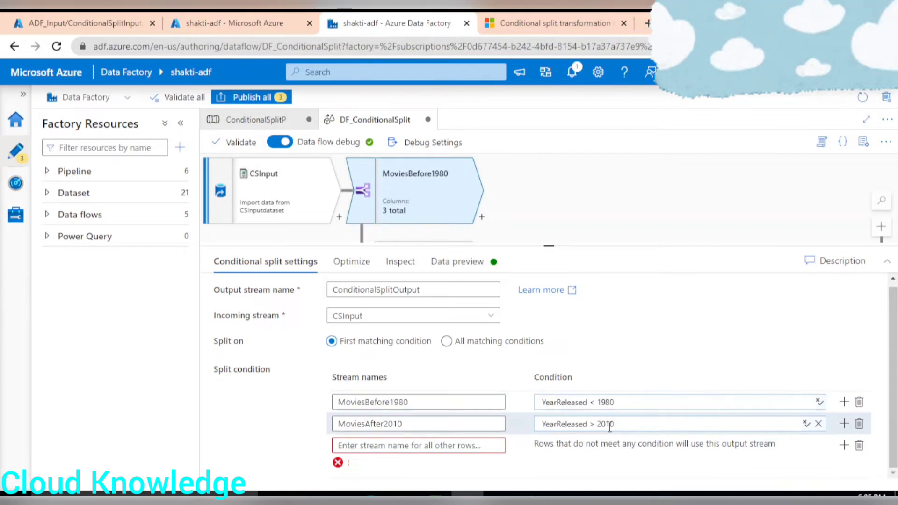
Check the remaining criterion in Excel, return to Azure Data Factory and name the stream for rows meeting no condition AllOthers
key(alt+Tab)
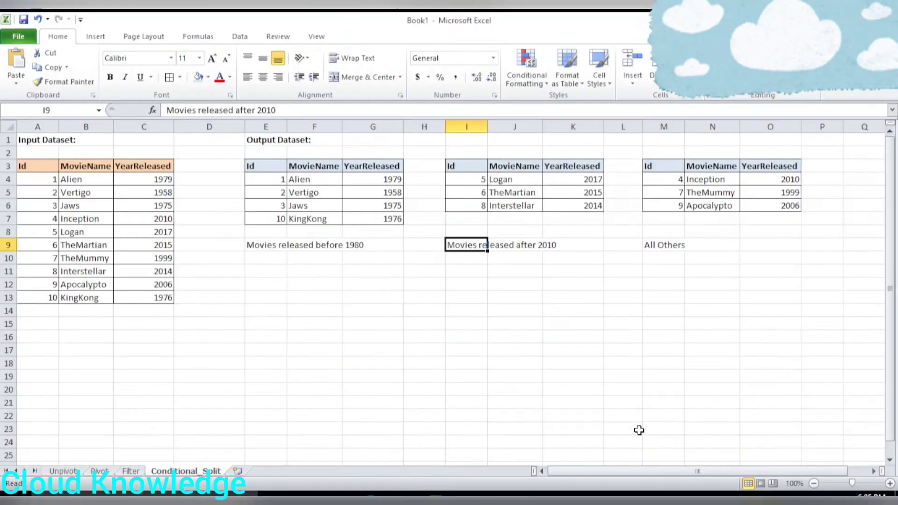
click(525, 254)
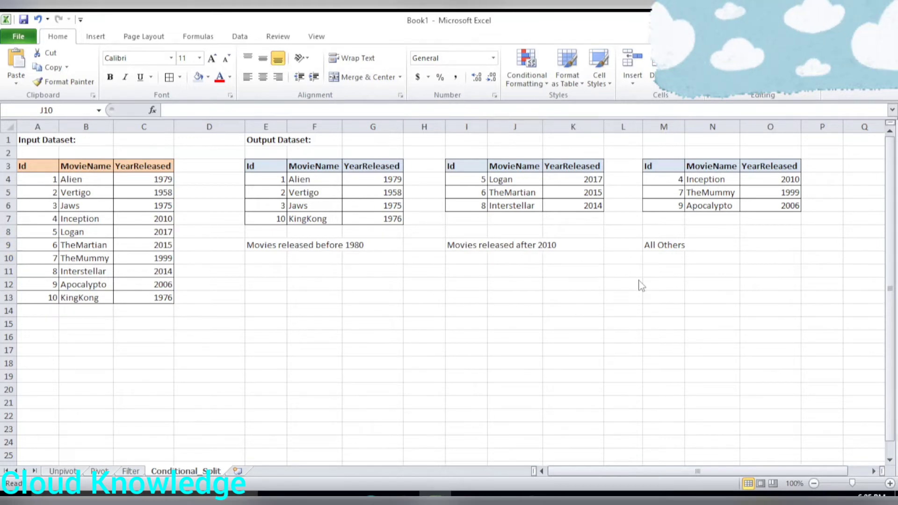
key(alt+Tab)
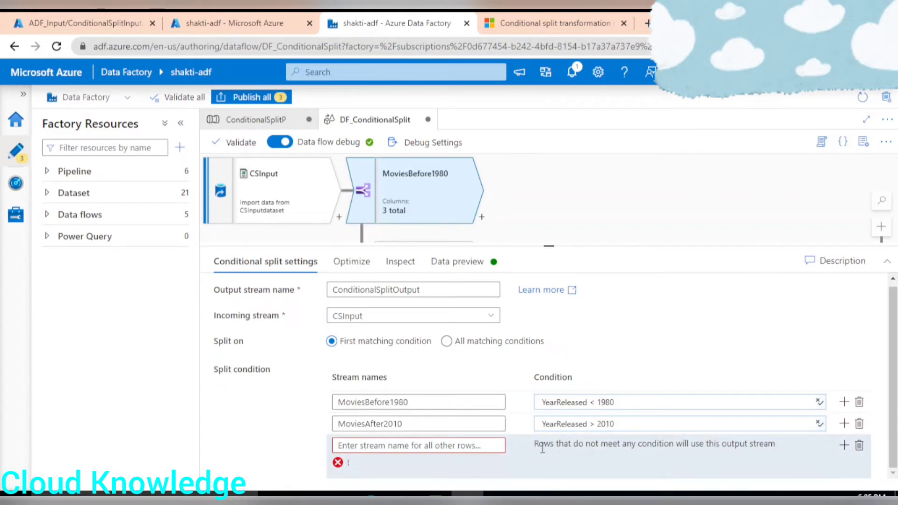
drag(538, 443, 798, 450)
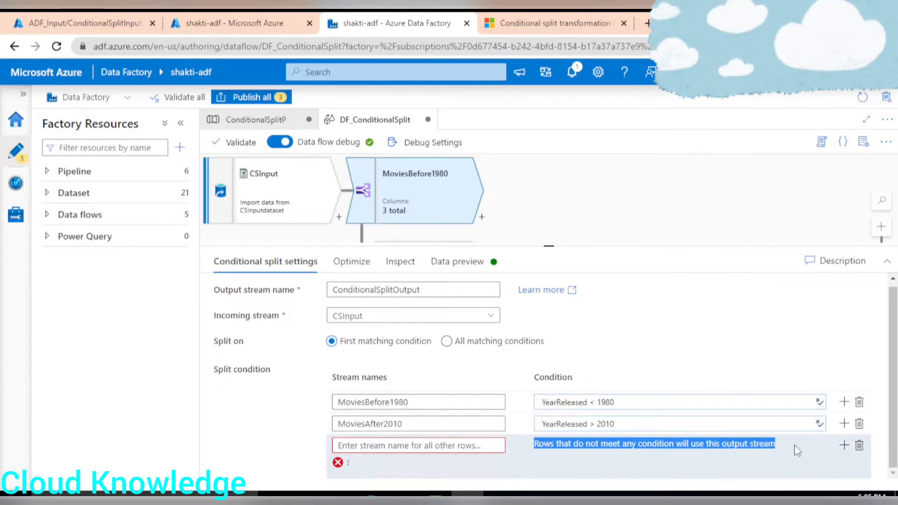
click(550, 456)
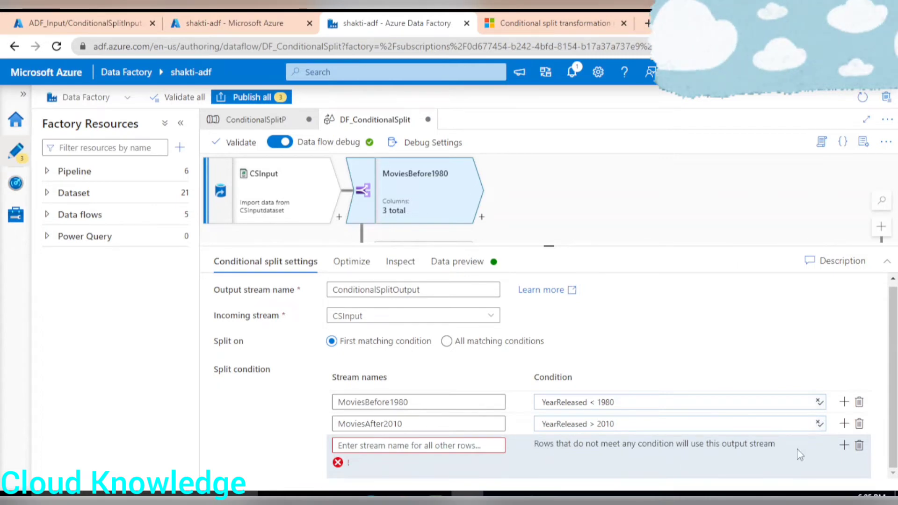
click(386, 446)
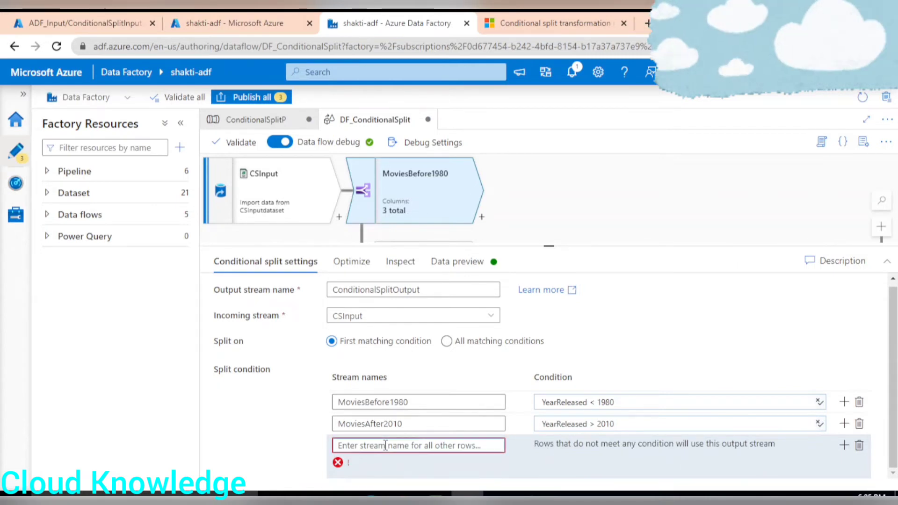
text(AllOthers)
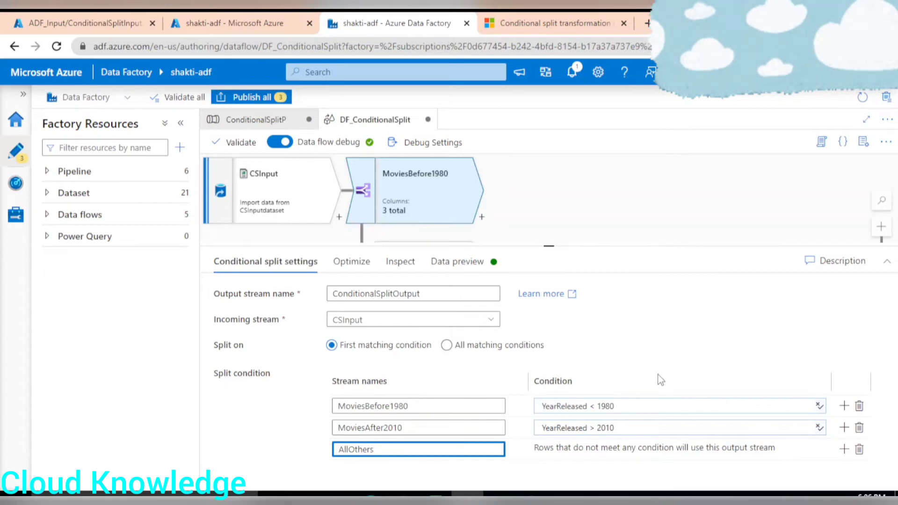
Review the conditional split's partitioning option and inspected columns, and refresh its data preview
click(362, 266)
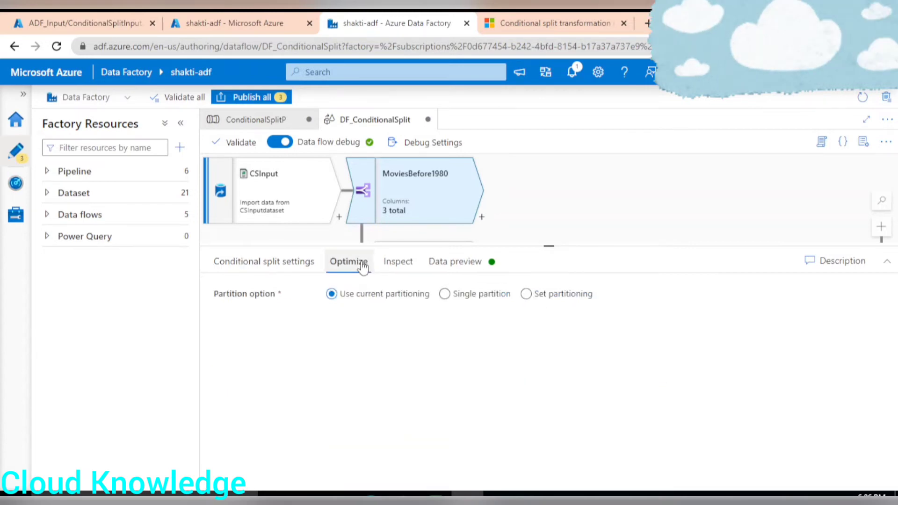
click(396, 266)
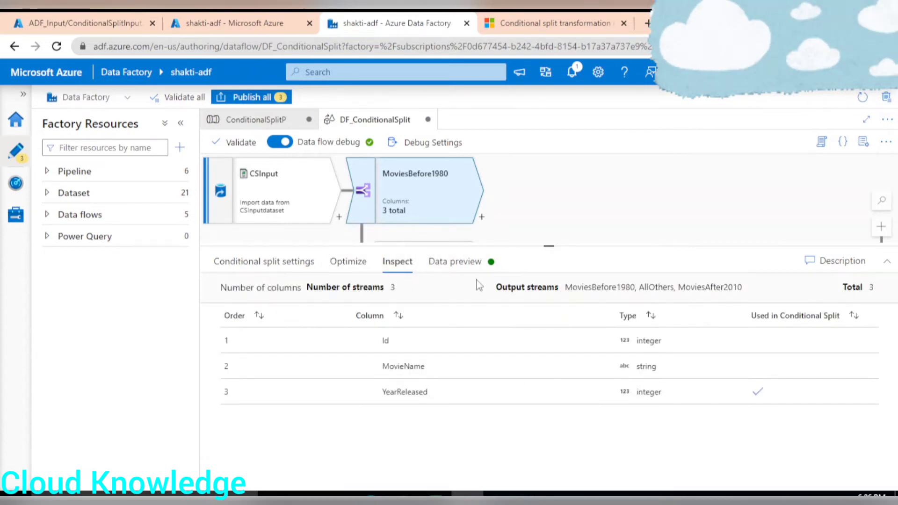
click(453, 265)
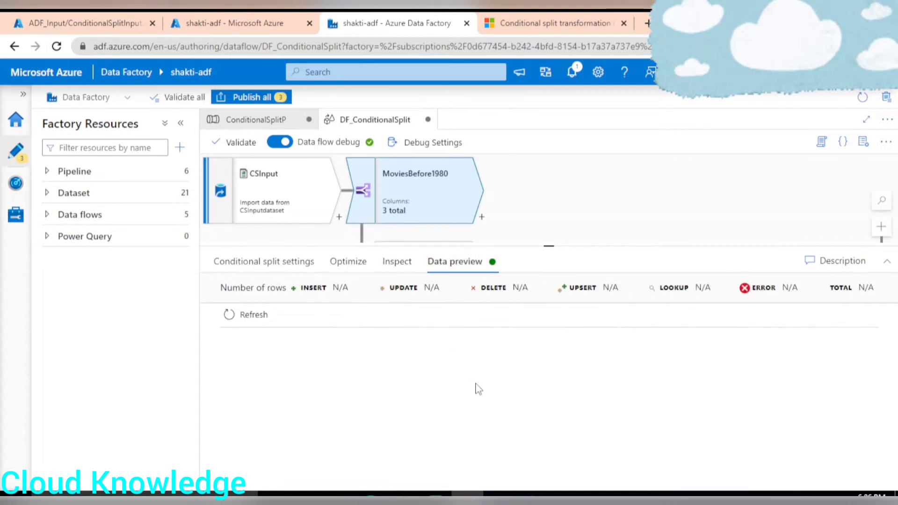
click(226, 312)
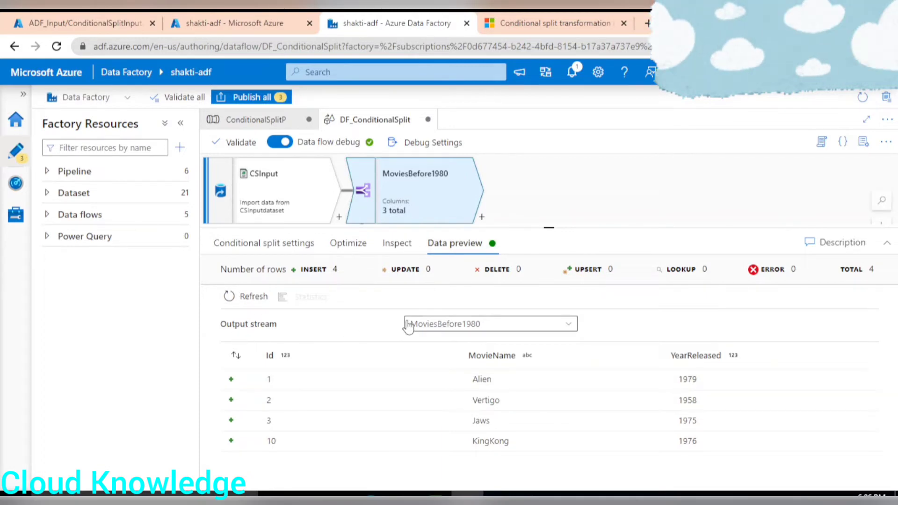
Preview the conditional split's MoviesBefore1980, MoviesAfter2010 and AllOthers output streams in turn
click(477, 330)
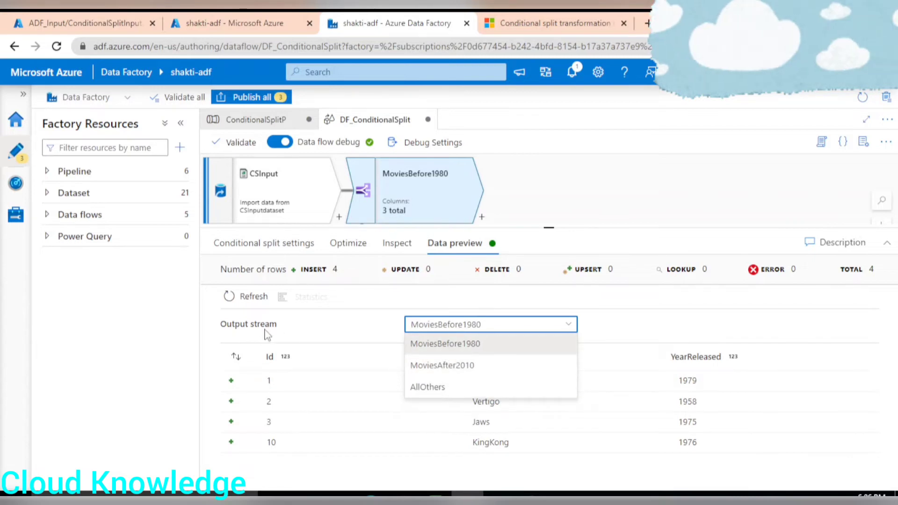
click(443, 322)
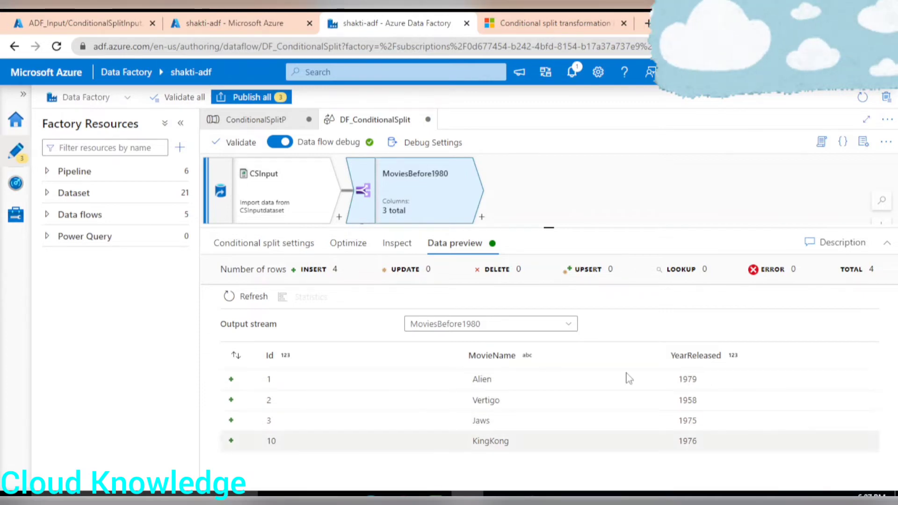
click(496, 325)
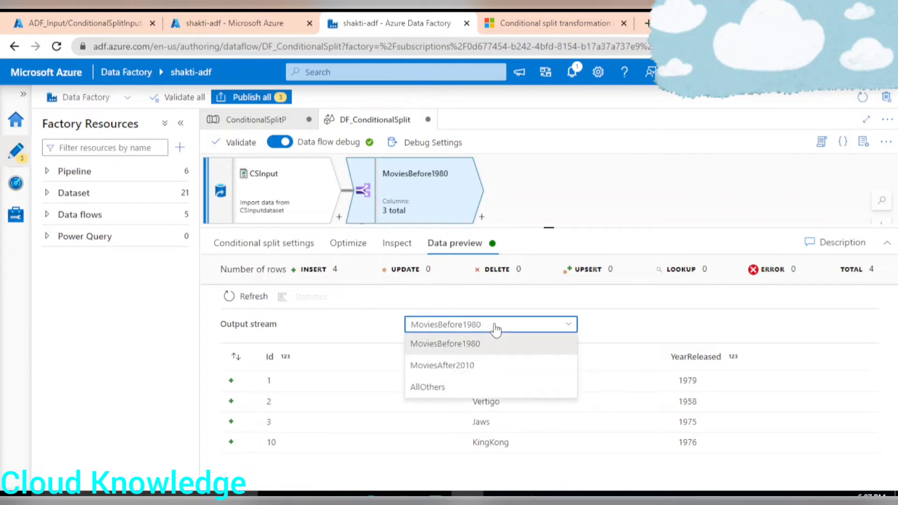
click(448, 374)
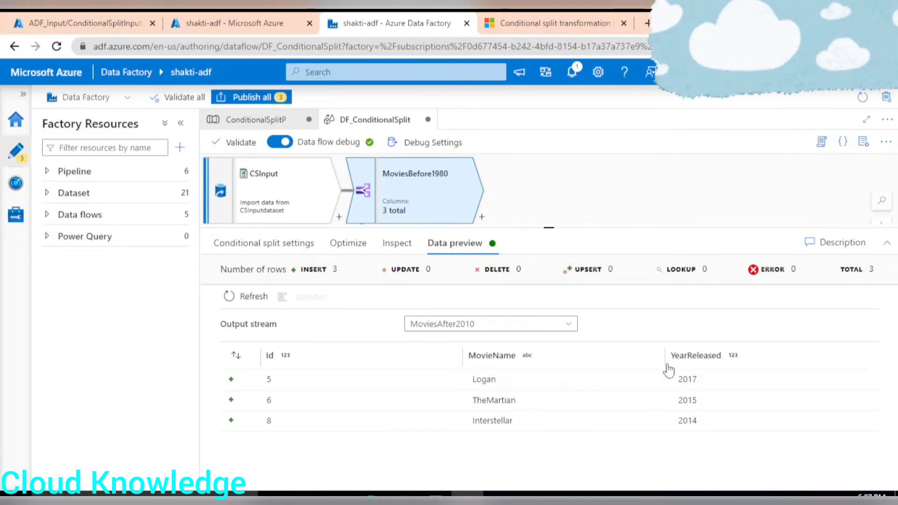
click(525, 327)
click(428, 388)
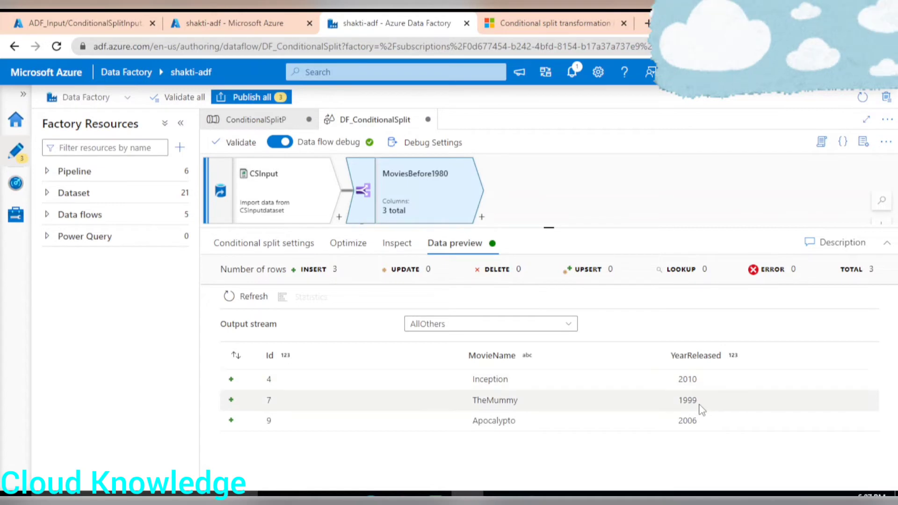
Switch to Excel, compare the expected All Others rows with the preview, and return to Azure Data Factory
key(alt+Tab)
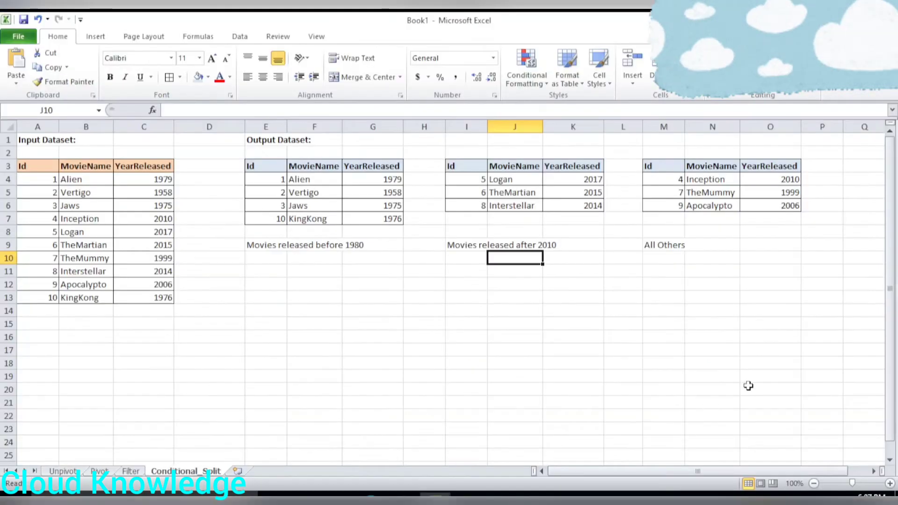
drag(662, 183, 786, 205)
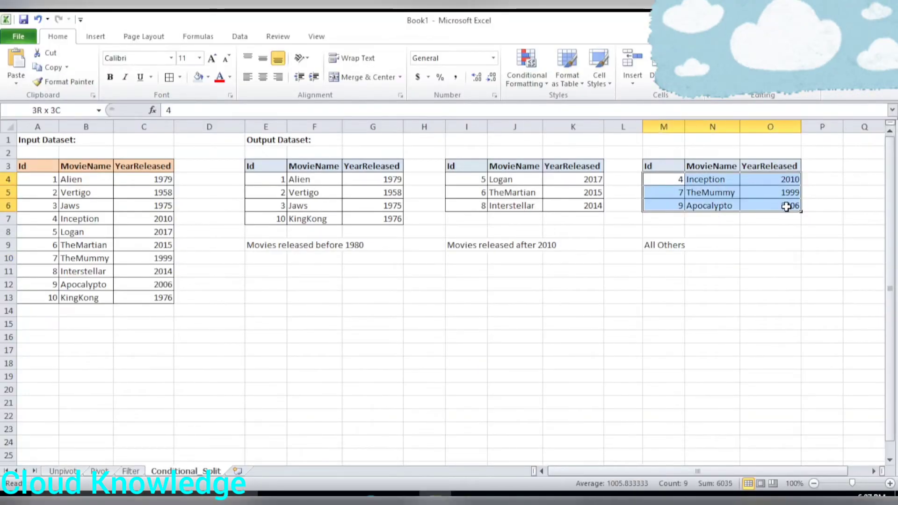
click(756, 267)
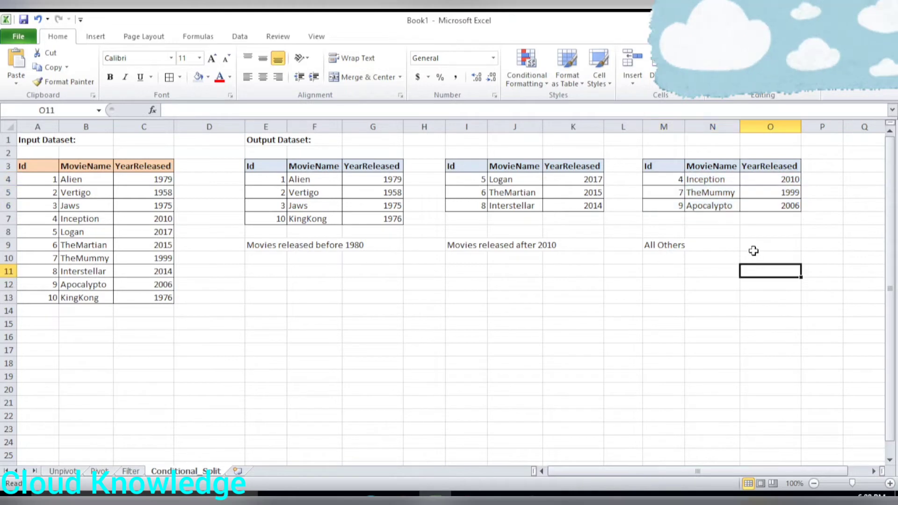
key(alt+Tab)
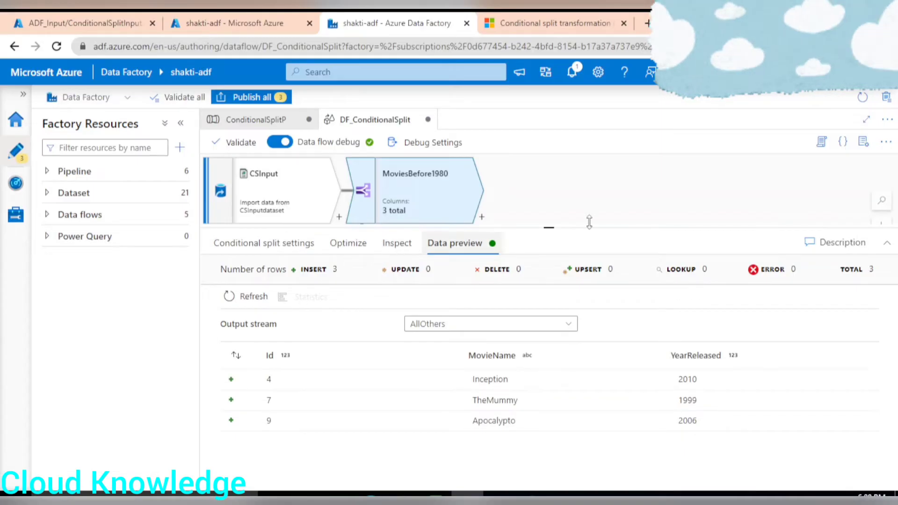
Add a sink after the MoviesBefore1980 stream in the data flow
drag(549, 229, 548, 374)
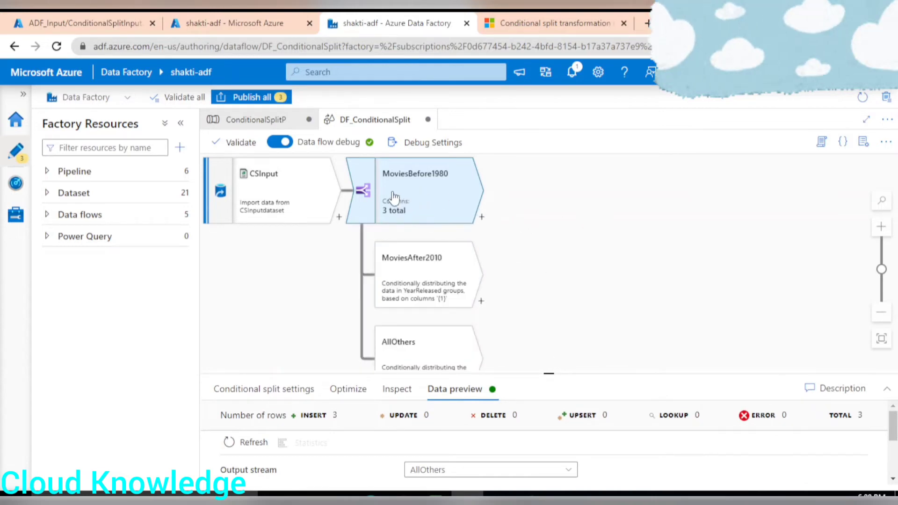
click(482, 217)
scroll(628, 285, down, 10)
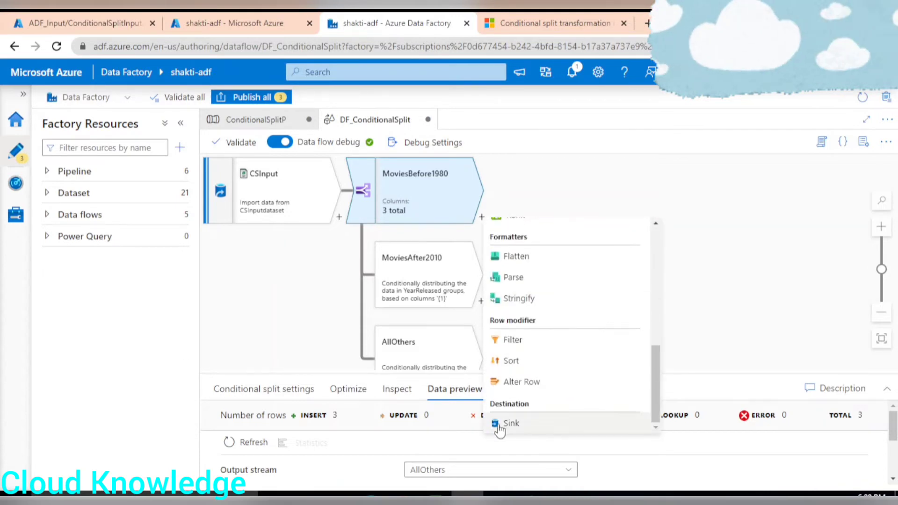
click(512, 424)
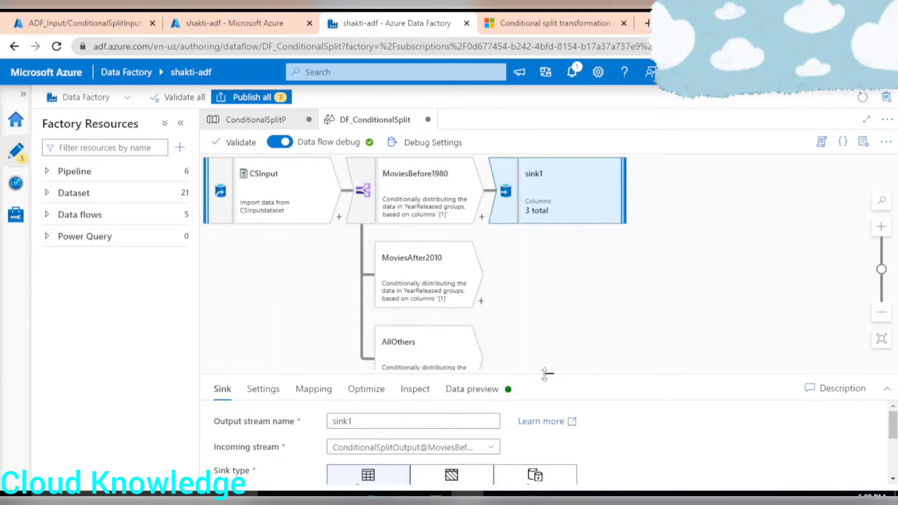
Start a new dataset for the sink, using Azure Data Lake Storage Gen2 as the store and DelimitedText as the format
drag(546, 375, 546, 241)
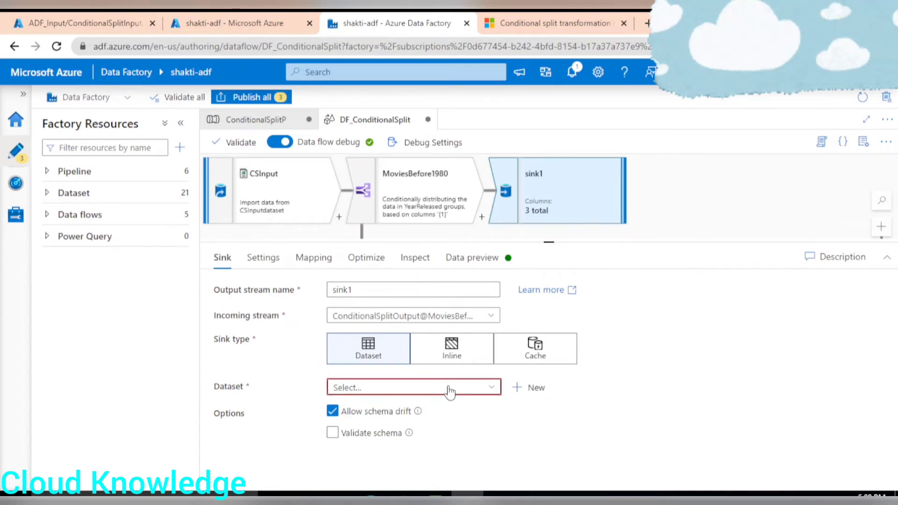
click(532, 389)
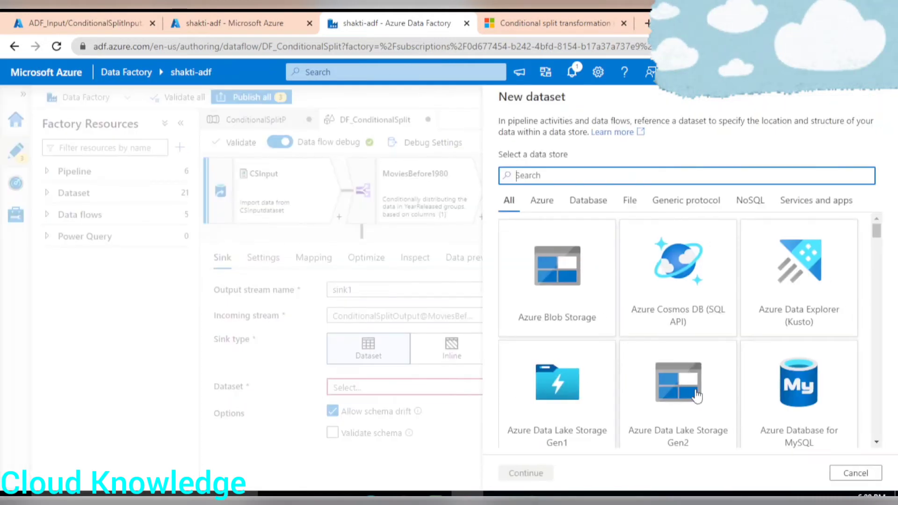
click(697, 395)
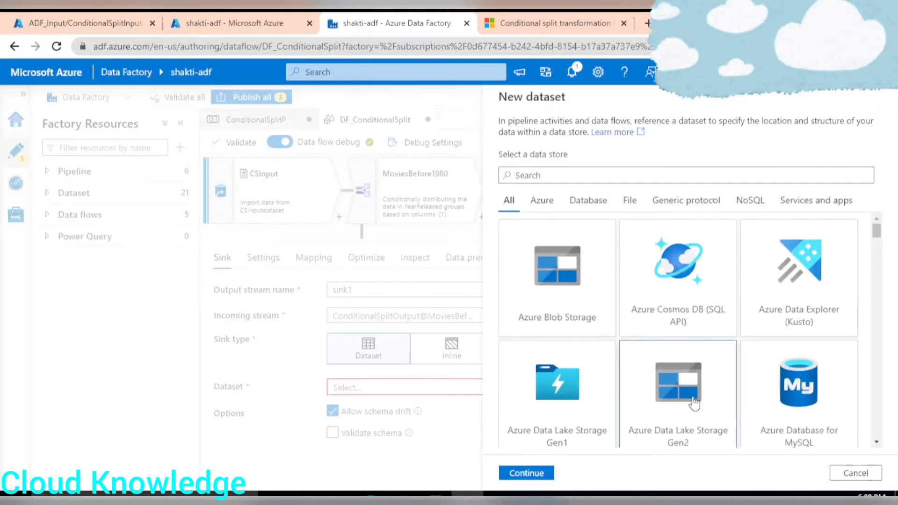
click(525, 474)
click(681, 234)
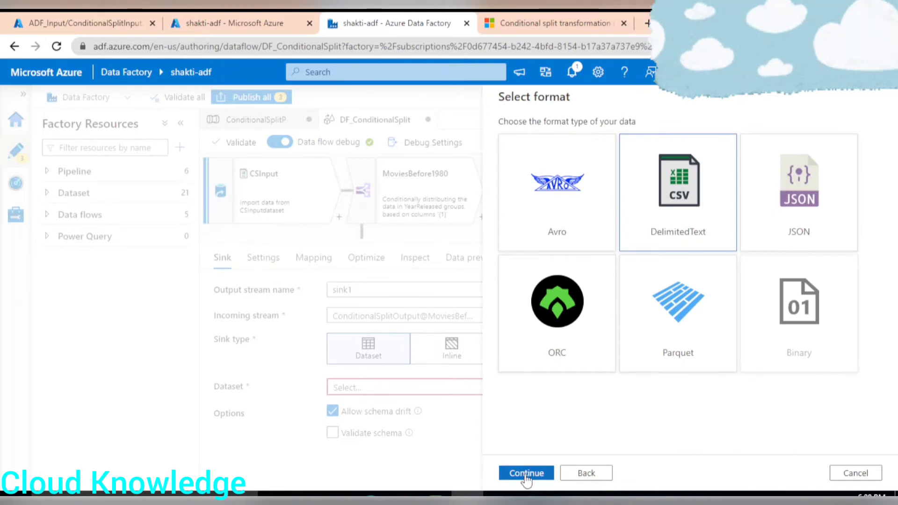
click(527, 473)
Name the sink dataset CSOutput1 and set its linked service to AzureDataLakeStorage1
click(585, 139)
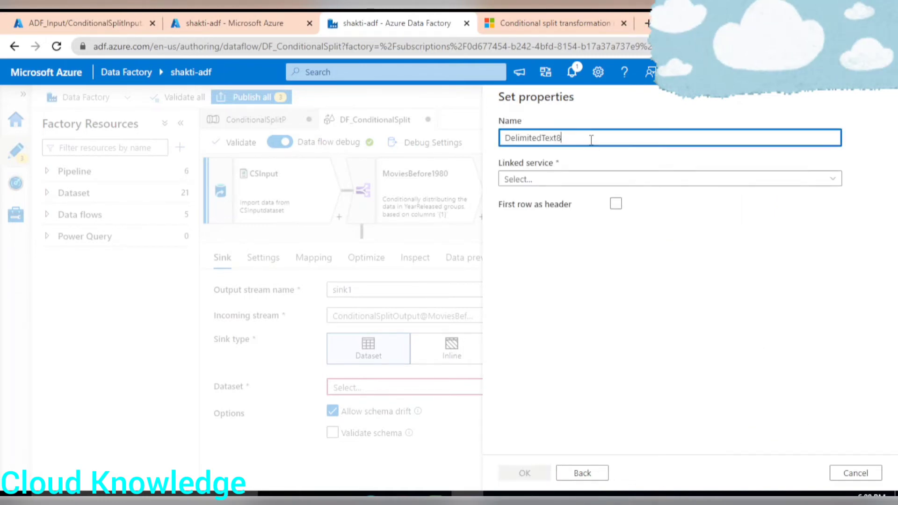
drag(592, 139, 433, 139)
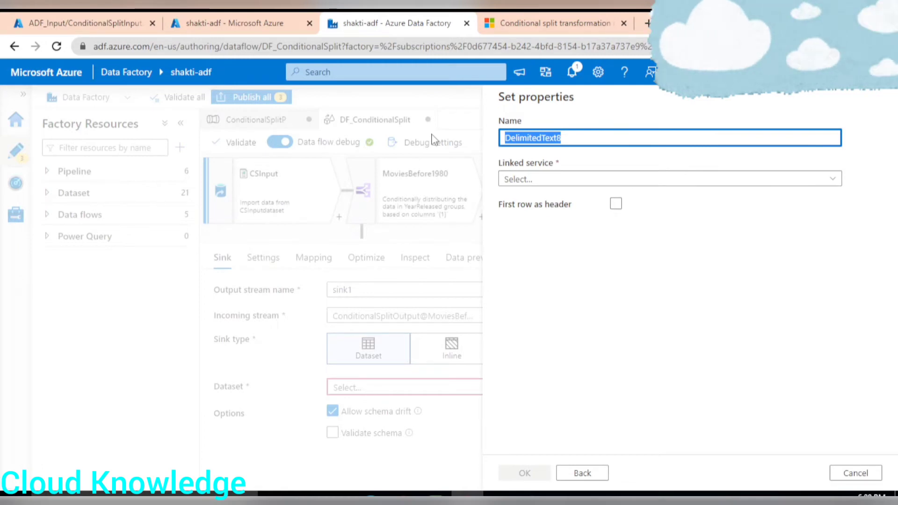
text(CS)
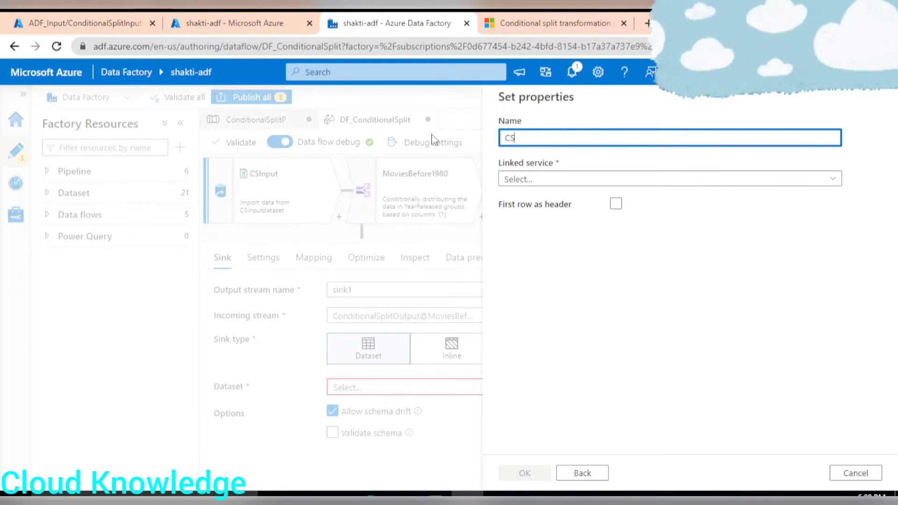
text(Outp)
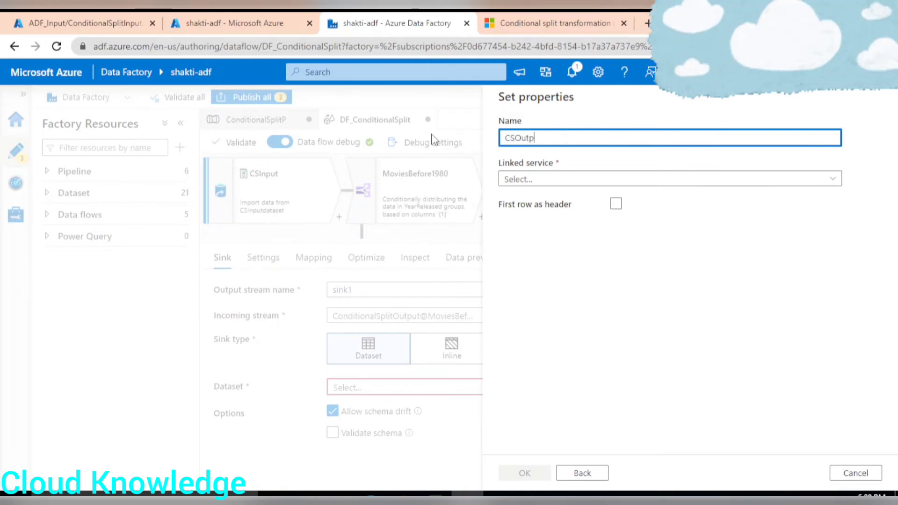
text(ut1)
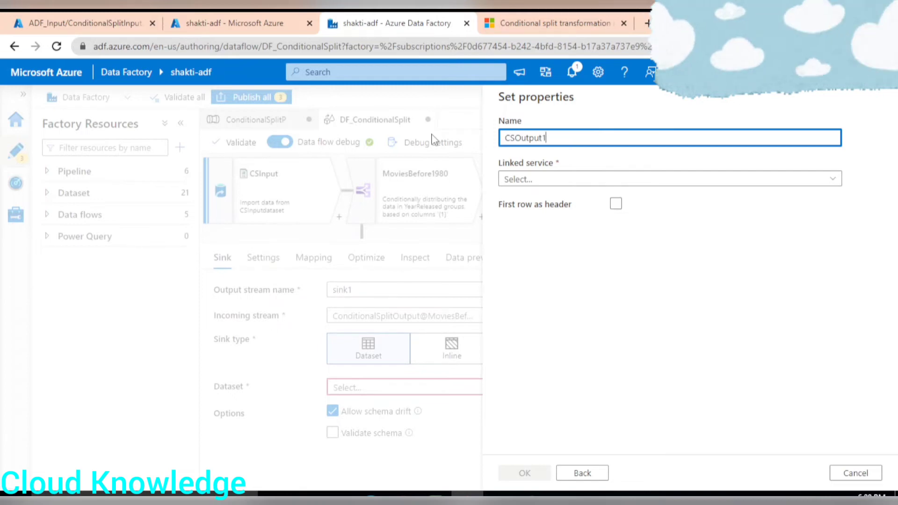
click(514, 178)
click(540, 263)
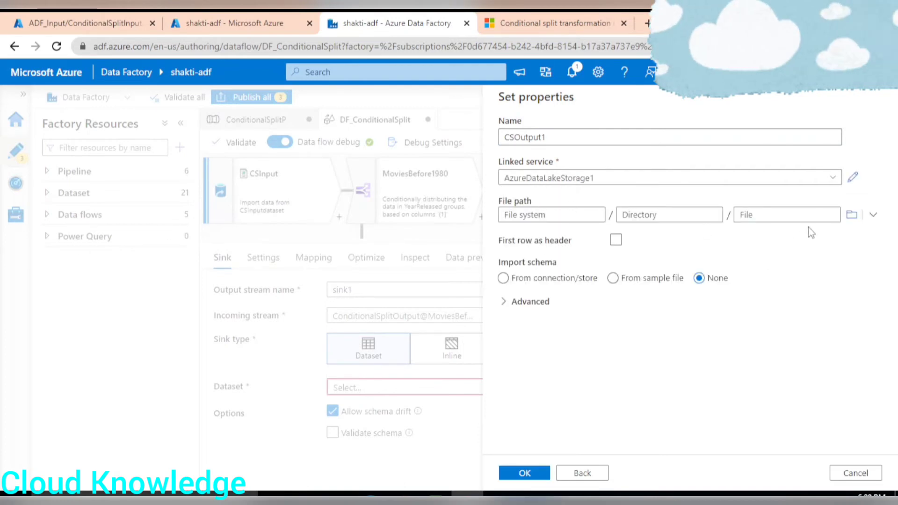
Set the dataset path to the gen2/ADF_Output folder, enable first row as header and create the dataset
click(851, 214)
double_click(524, 169)
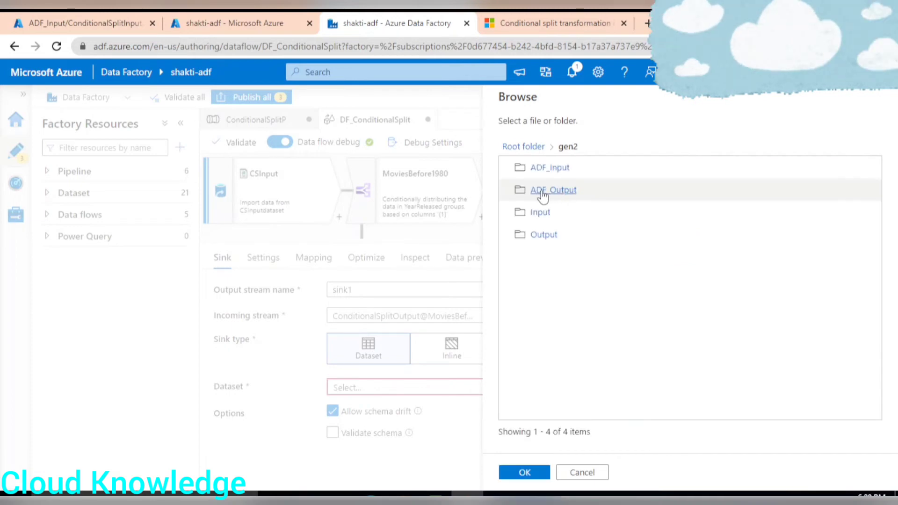
click(543, 192)
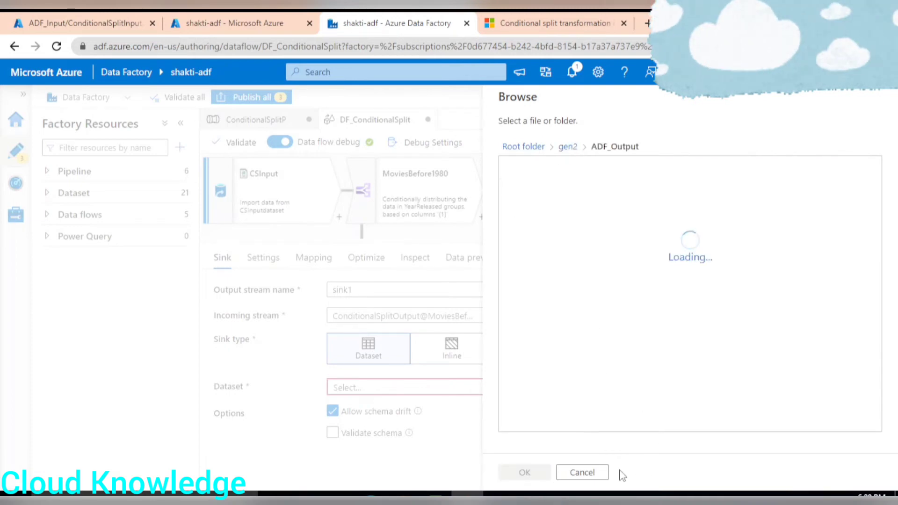
click(525, 472)
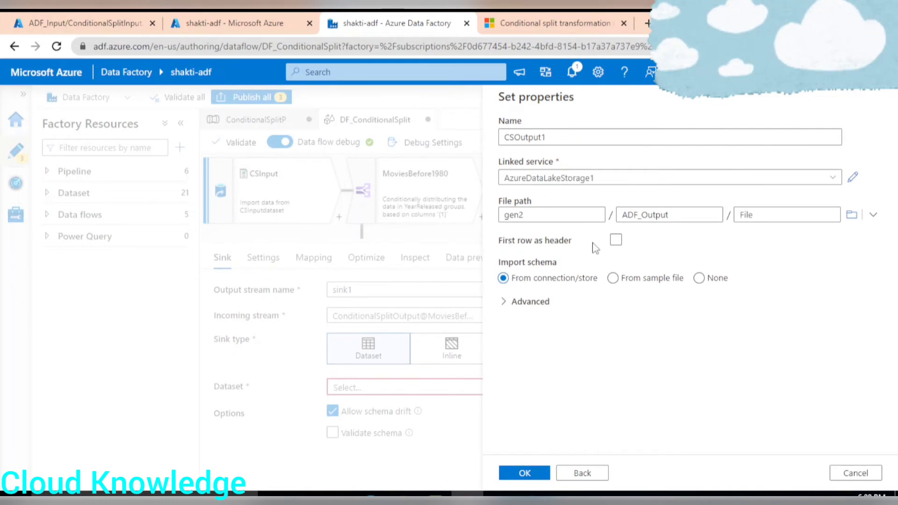
click(616, 240)
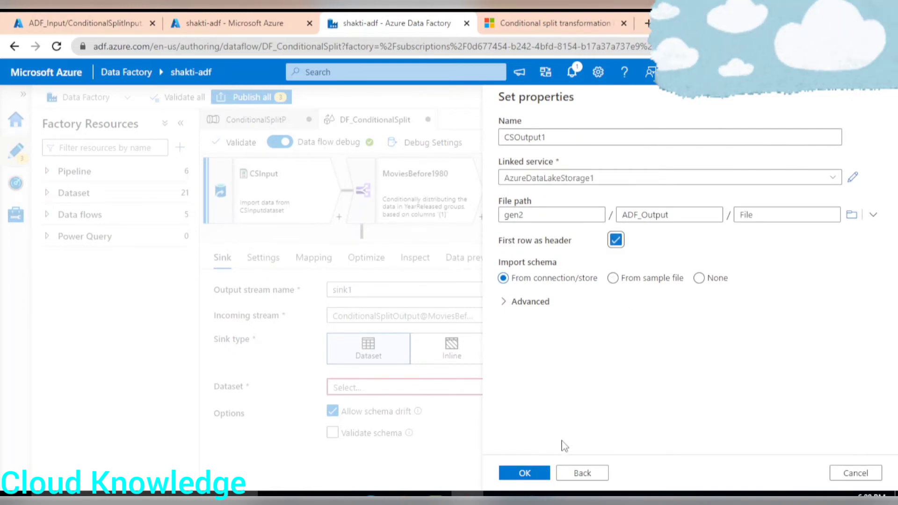
click(525, 479)
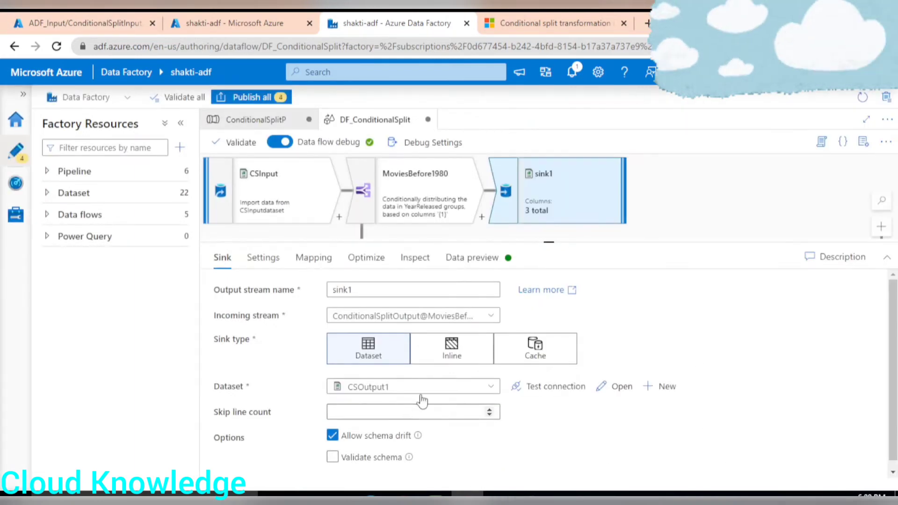
Set the sink's file name option to Output to single file and apply single partitioning
click(265, 262)
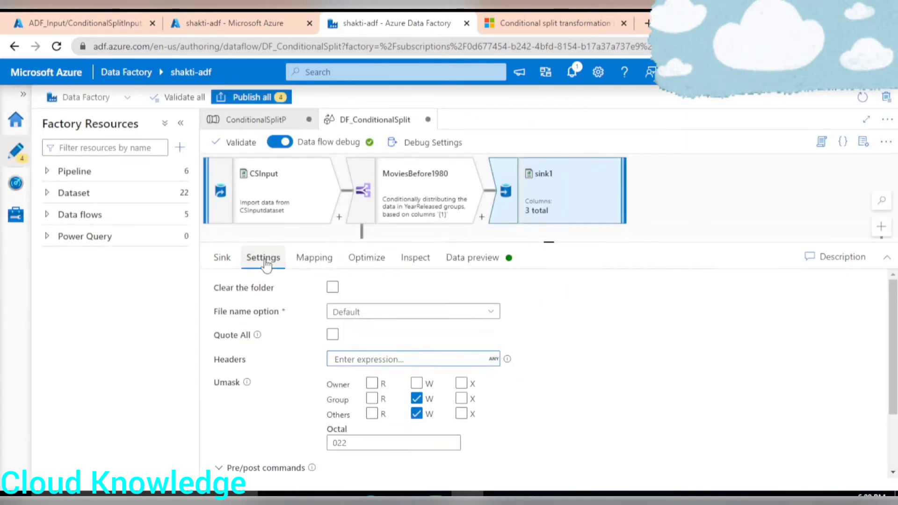
click(402, 318)
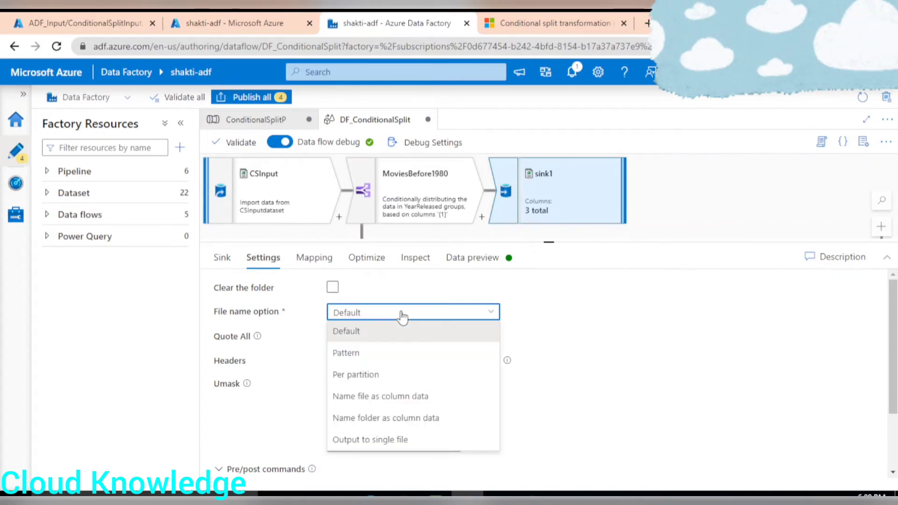
click(382, 442)
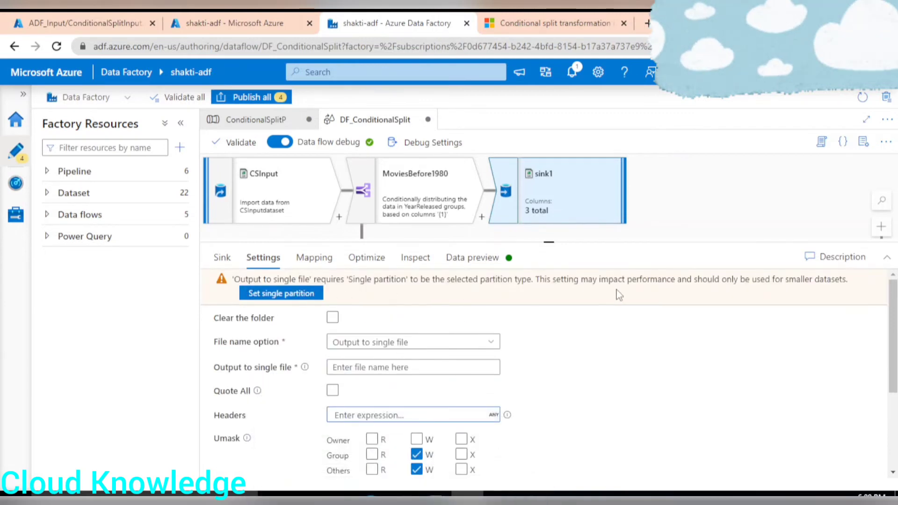
click(279, 293)
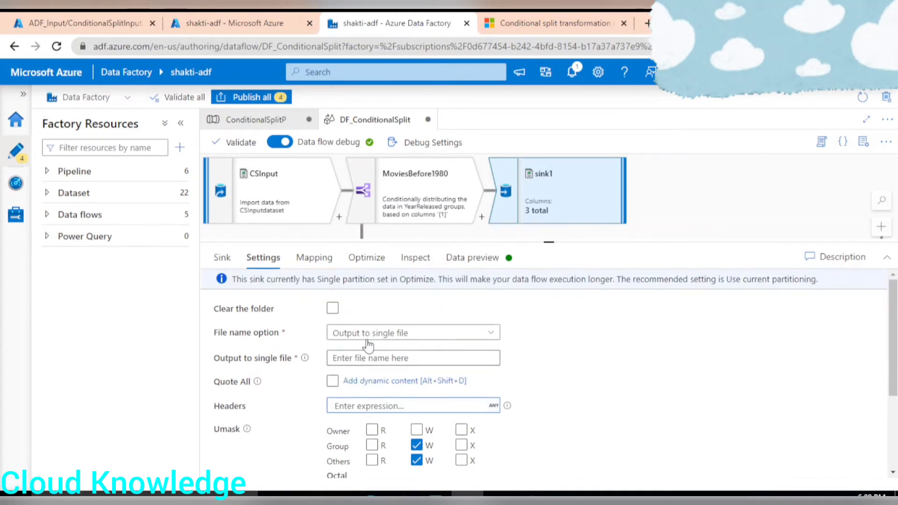
Enter MoviesBefore1980.csv as the sink's single output file name and check its partition option
click(358, 358)
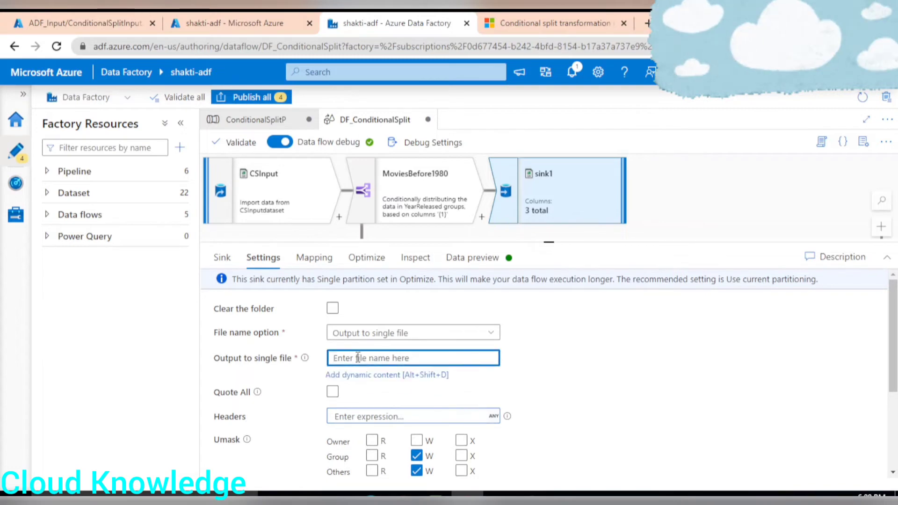
text(MoviesBefore1980.csv)
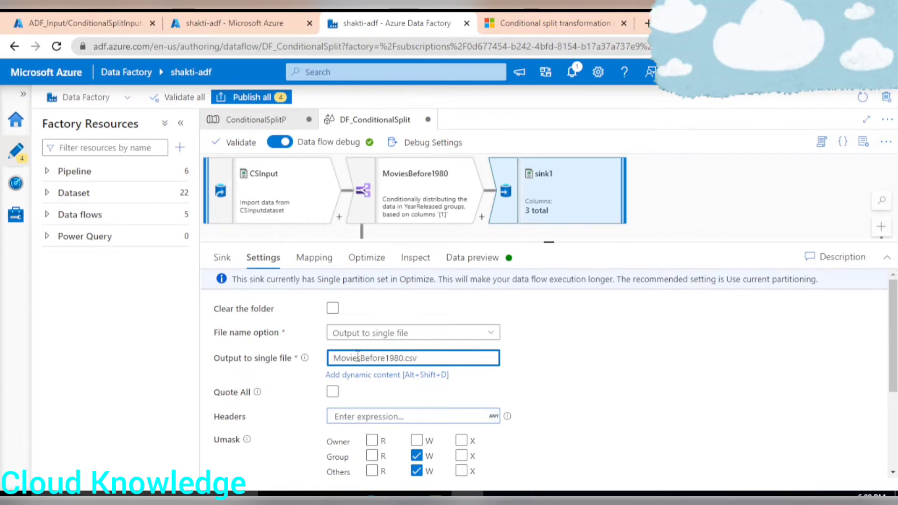
scroll(594, 367, down, 3)
scroll(524, 359, up, 4)
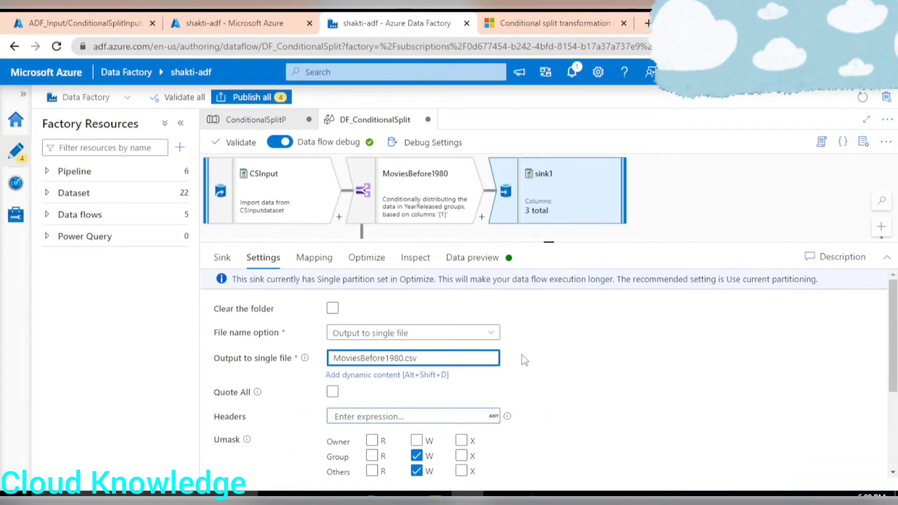
click(366, 258)
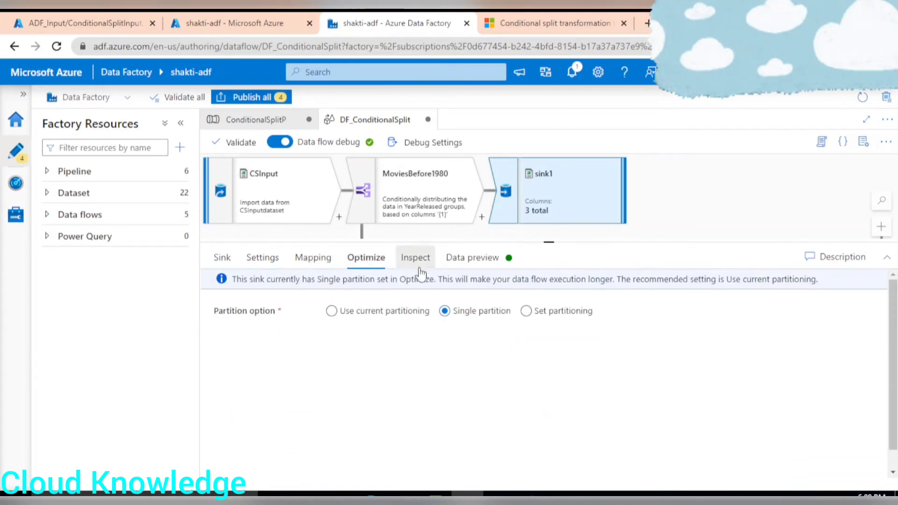
Inspect the sink's output schema and refresh its data preview
click(415, 259)
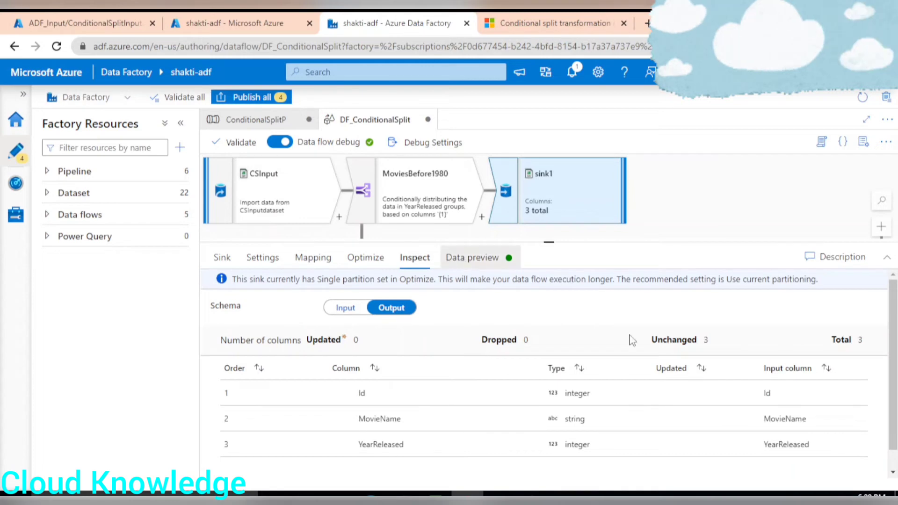
click(473, 258)
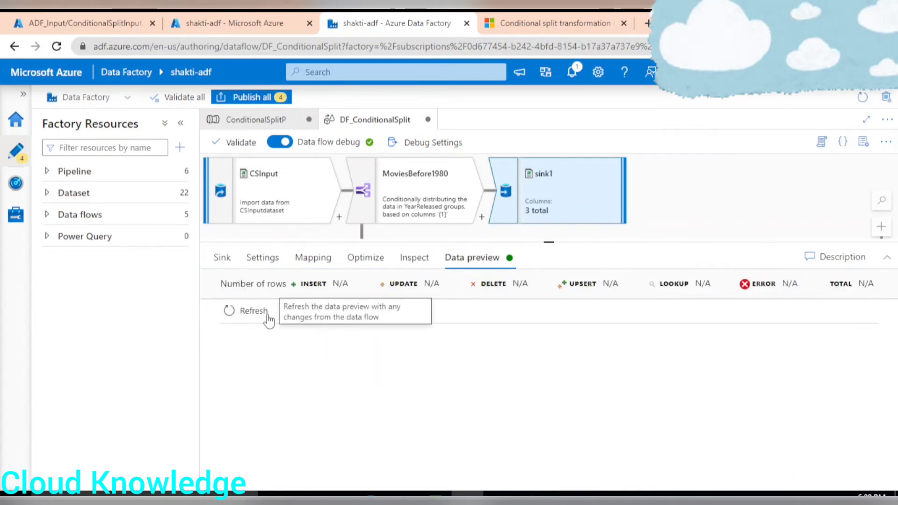
click(252, 312)
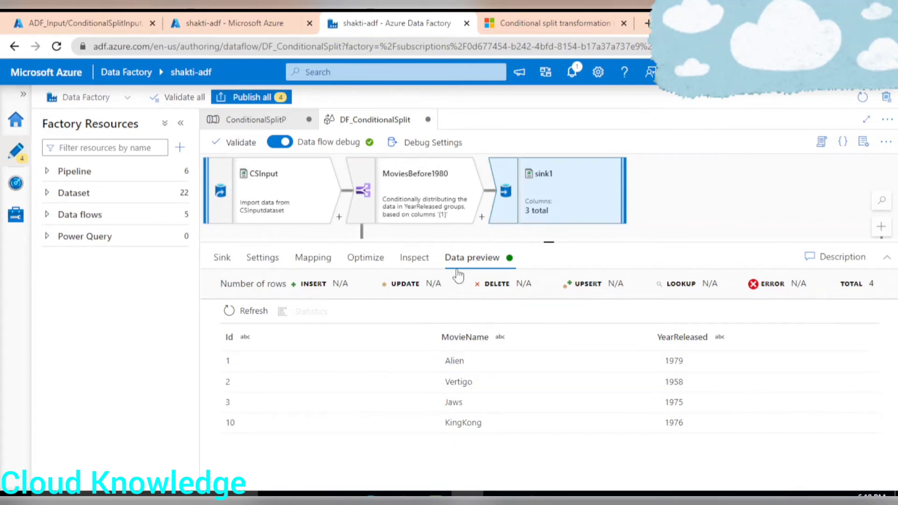
Rename the output stream of the MoviesBefore1980 sink to CSSink1
click(222, 257)
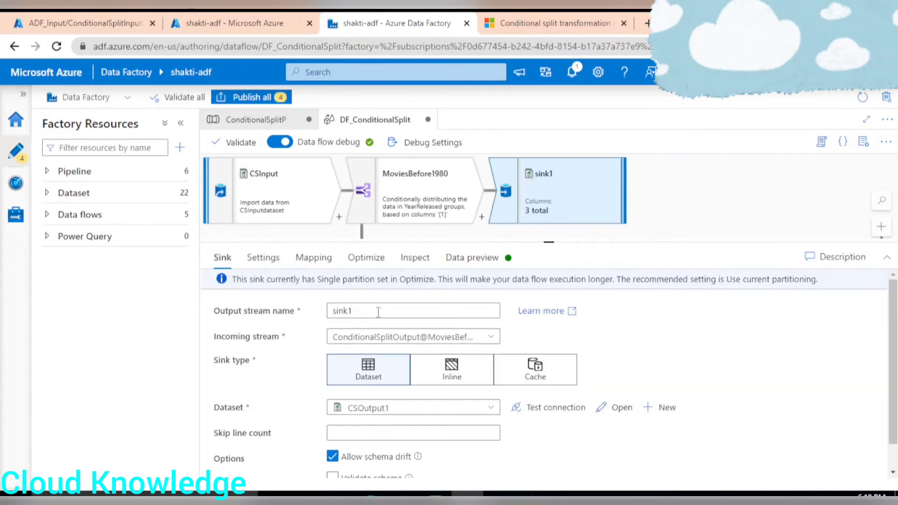
click(379, 312)
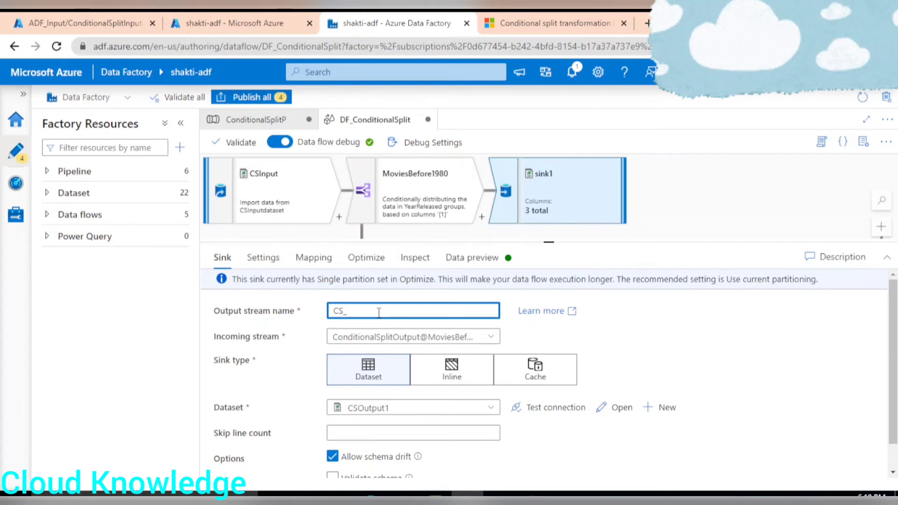
text(CSSink)
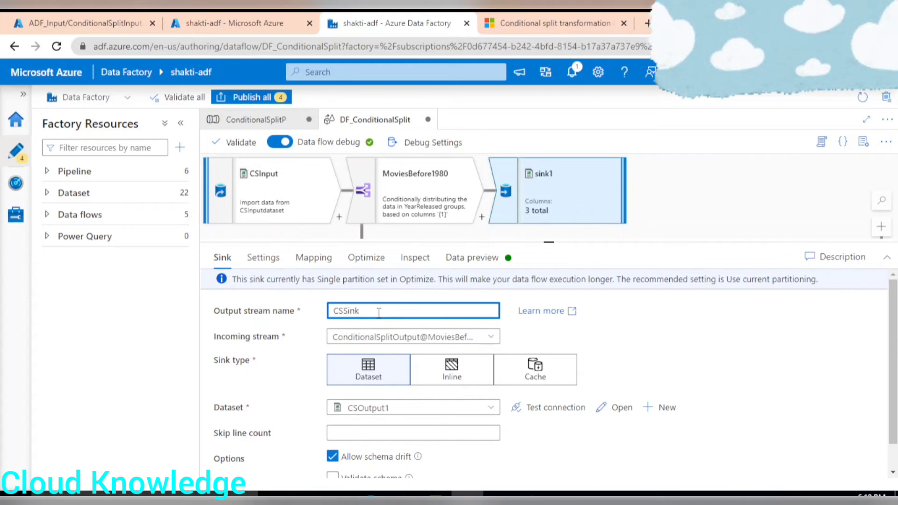
text(1)
click(531, 306)
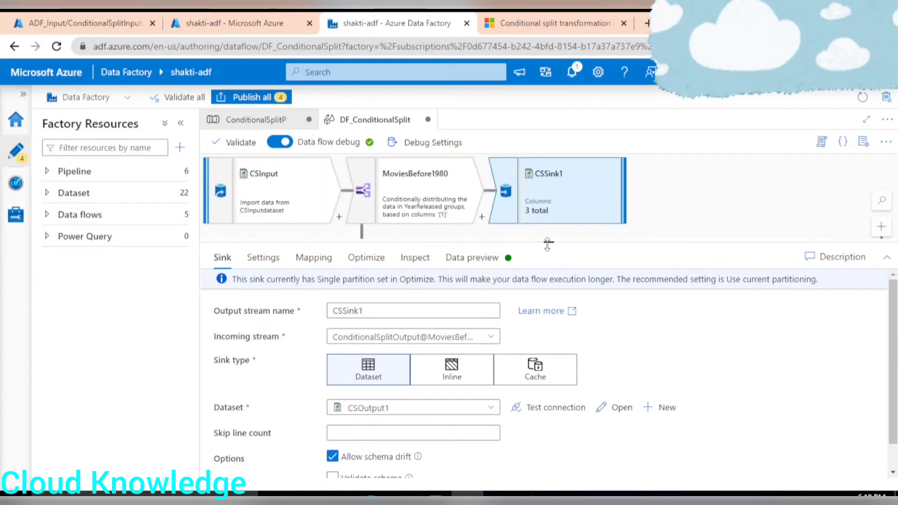
Add a sink transformation to the MoviesAfter2010 stream
drag(548, 243, 549, 388)
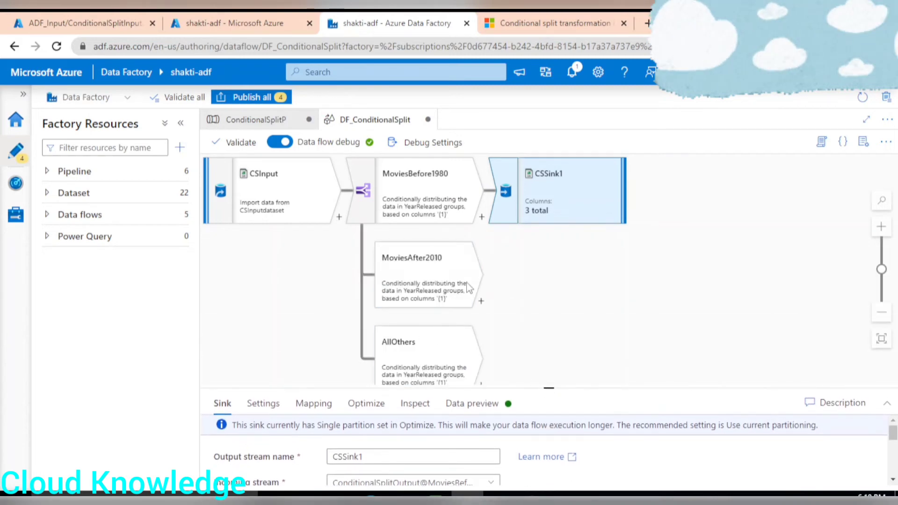
click(481, 301)
scroll(594, 271, down, 5)
scroll(602, 245, up, 5)
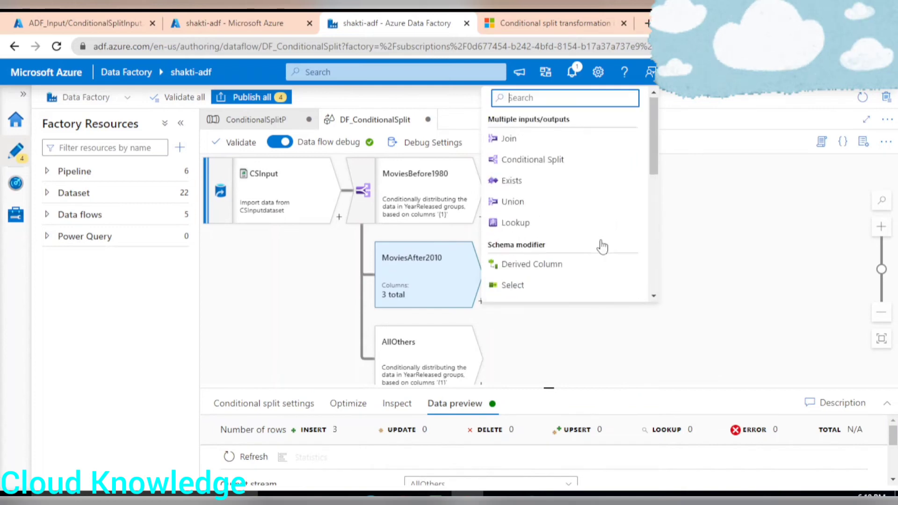
scroll(602, 245, down, 5)
click(541, 294)
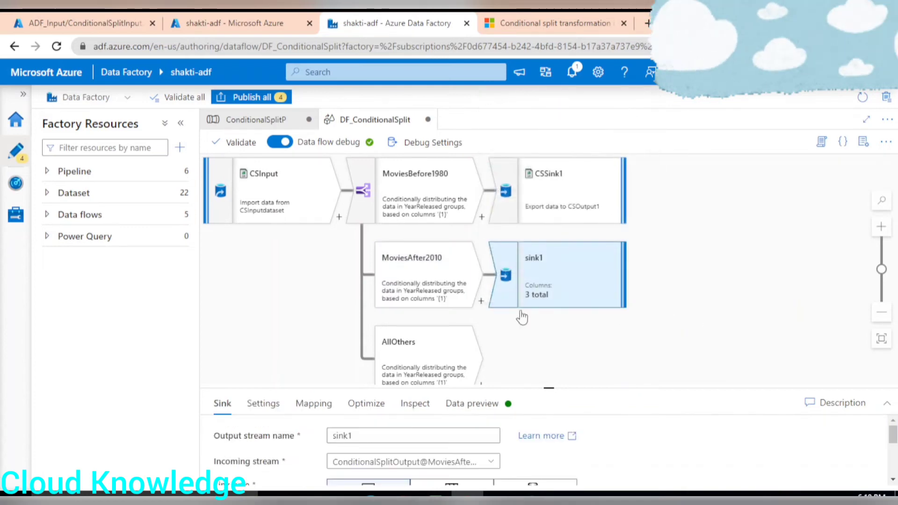
Rename the output stream of the MoviesAfter2010 sink to CSSink2
drag(536, 389, 538, 241)
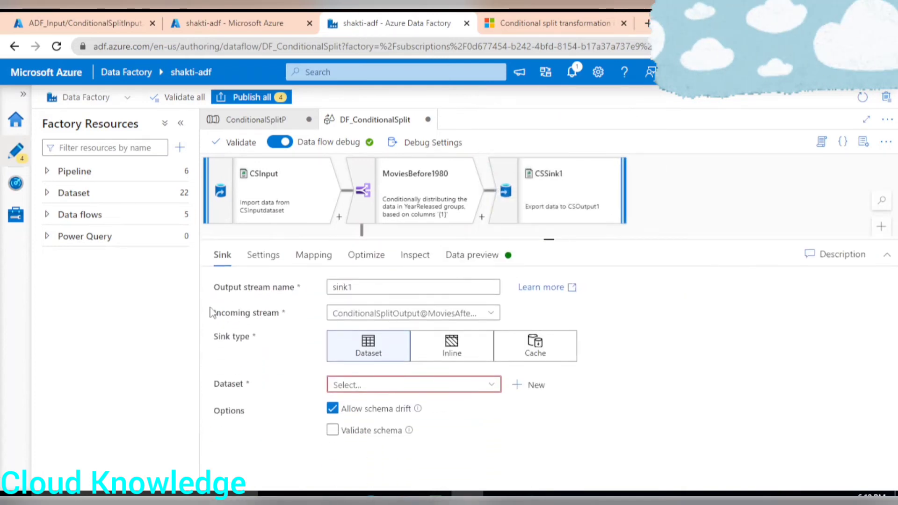
click(362, 288)
drag(363, 289, 327, 289)
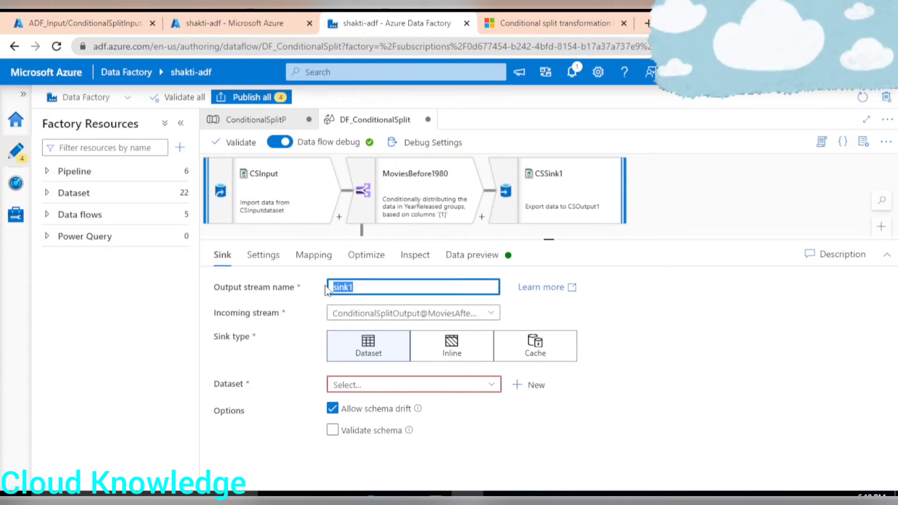
text(CSS)
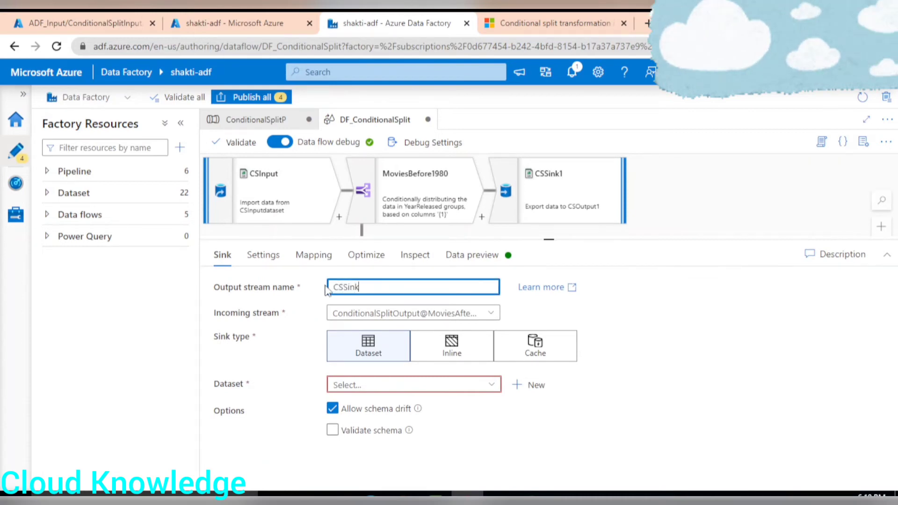
Start a new dataset for CSSink2 using Azure Data Lake Storage Gen2 with the DelimitedText format
click(531, 385)
click(689, 400)
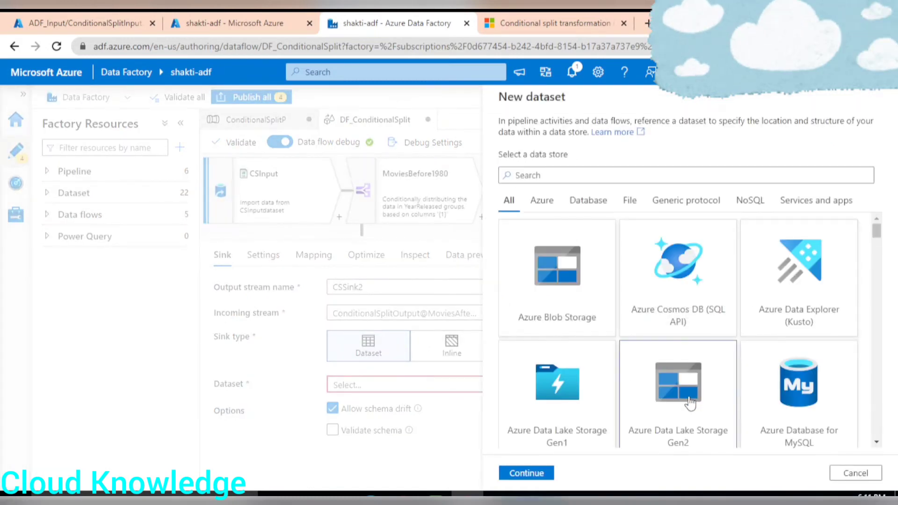
click(526, 473)
click(710, 208)
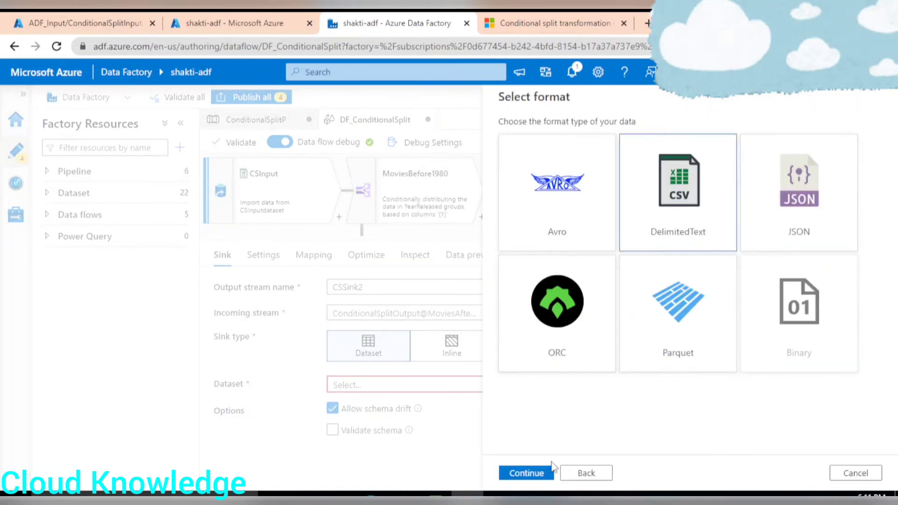
click(526, 474)
Name the new dataset MoviesAfter2010 and set its linked service to AzureDataLakeStorage1
double_click(606, 136)
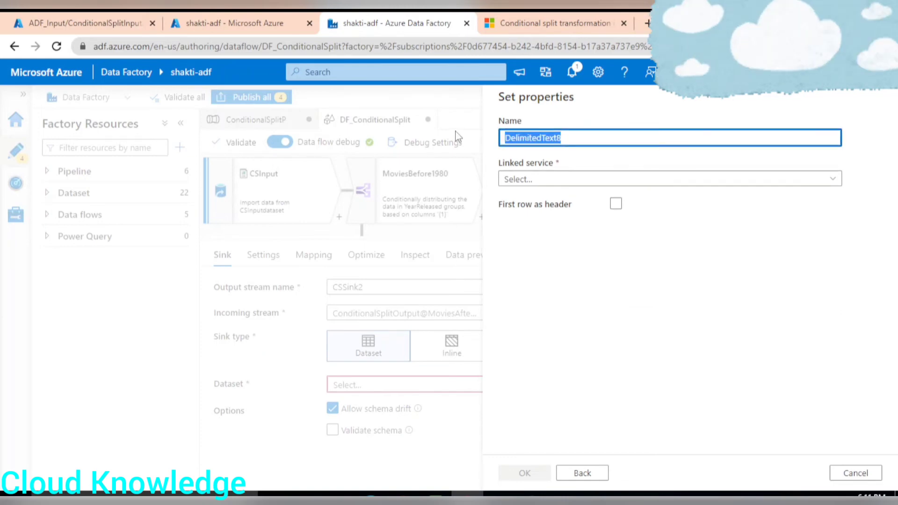
text(Mo)
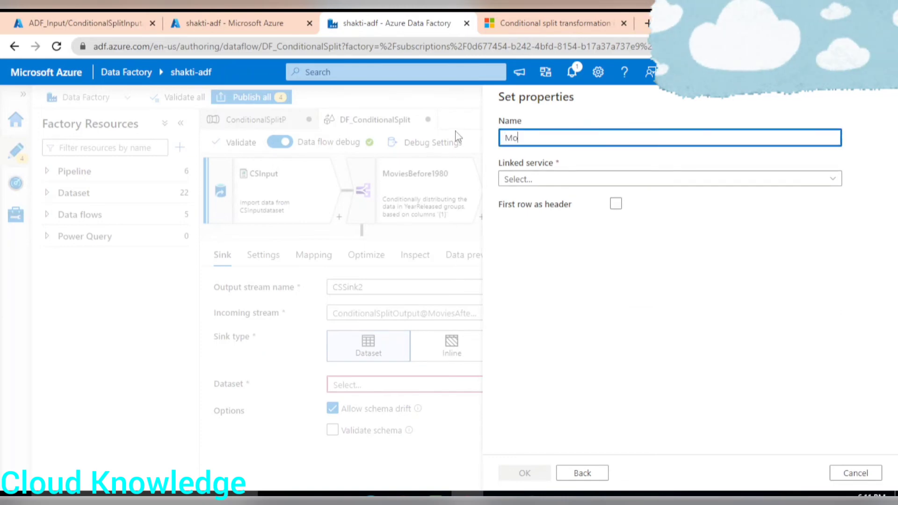
text(viesAfter2010)
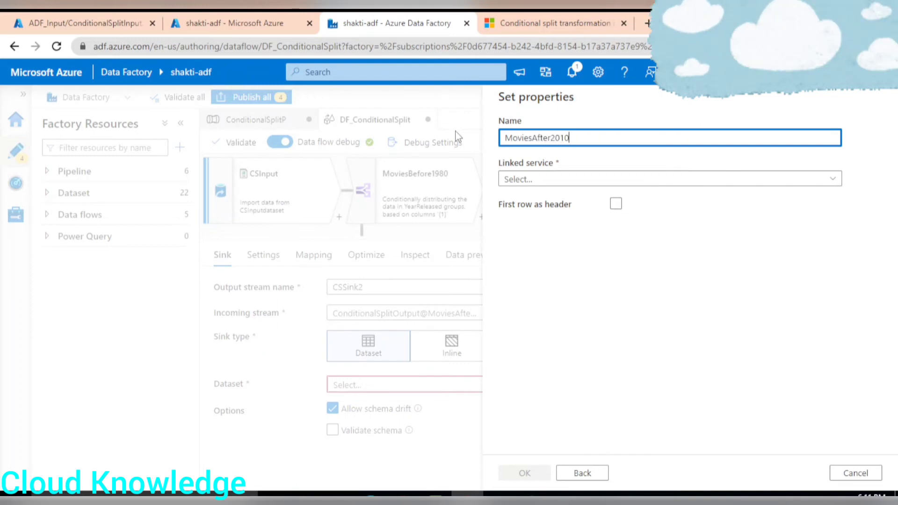
click(518, 179)
click(518, 264)
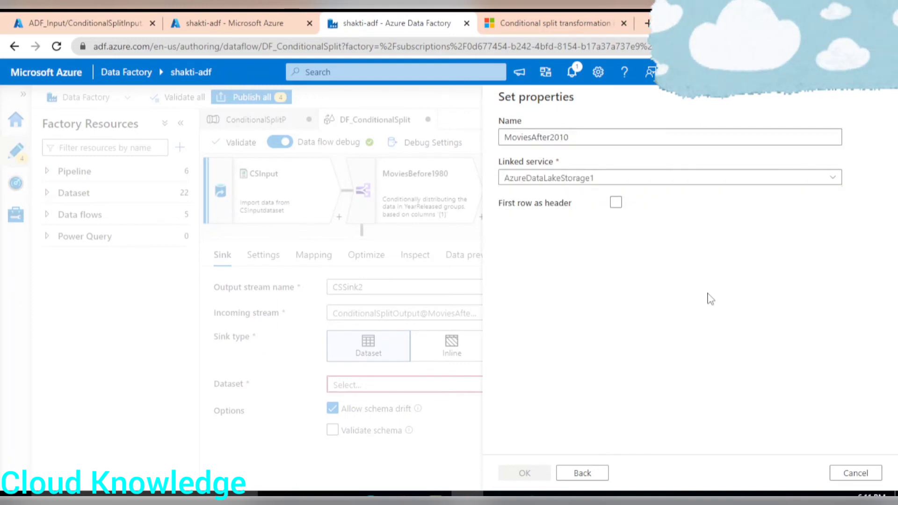
Set the MoviesAfter2010 dataset's path to the gen2/ADF_Output folder, enable first row as header and create the dataset
click(851, 215)
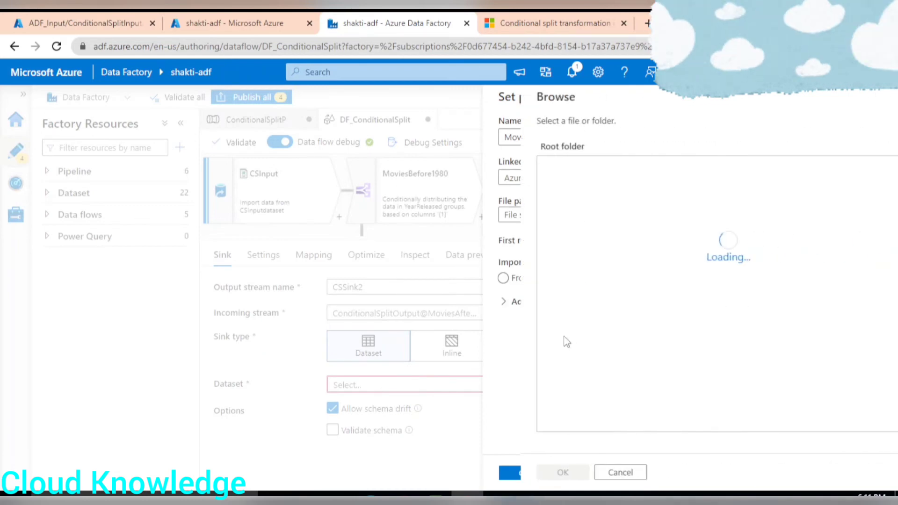
double_click(538, 171)
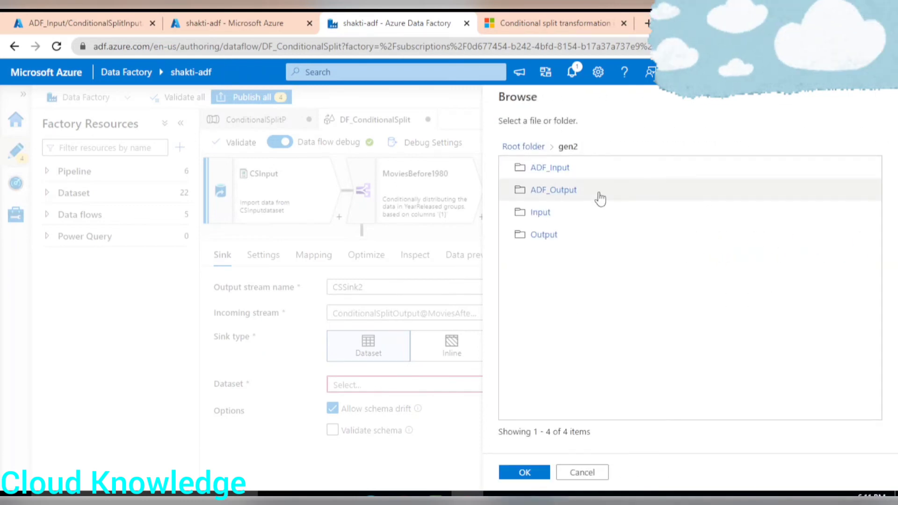
double_click(554, 195)
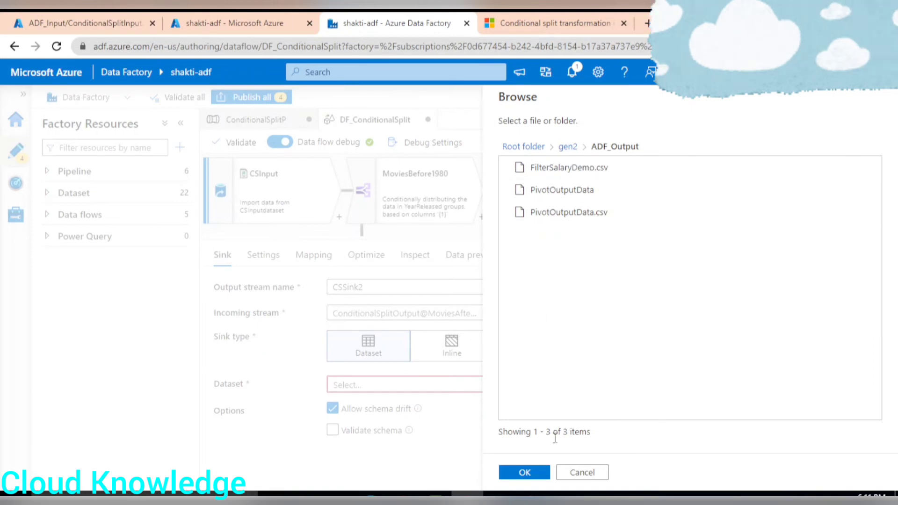
click(524, 472)
click(616, 240)
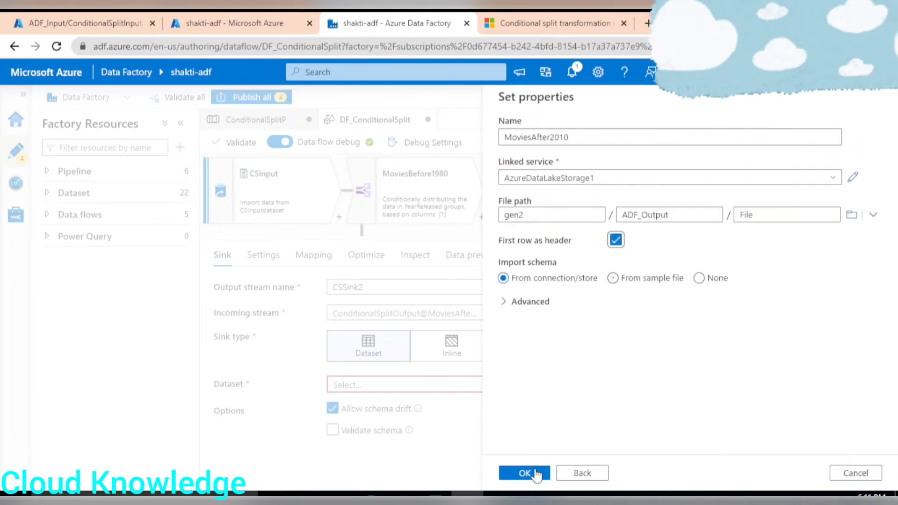
click(525, 473)
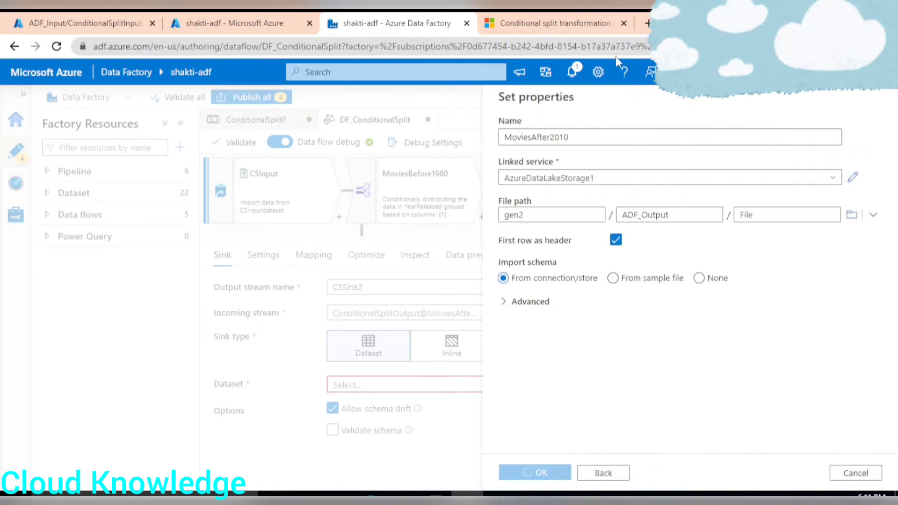
Set CSSink2's file name option to Output to single file and apply single partitioning
click(263, 257)
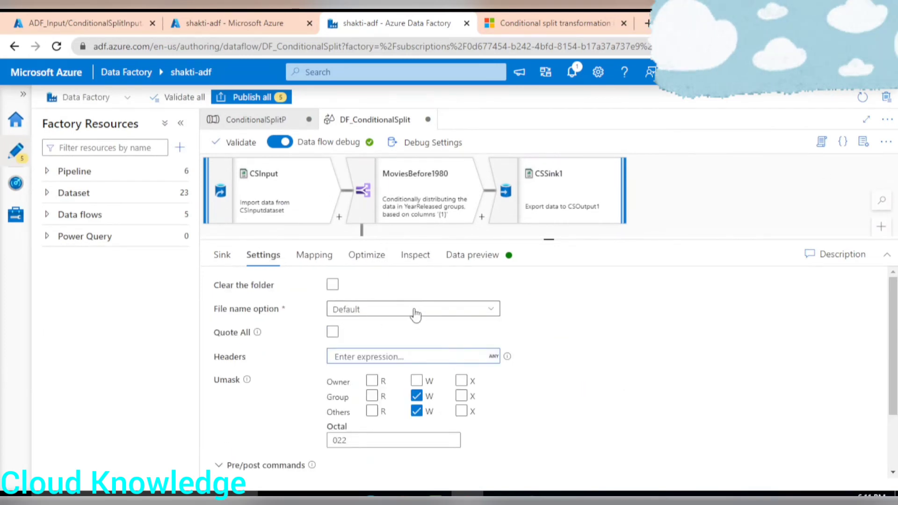
click(415, 314)
click(348, 442)
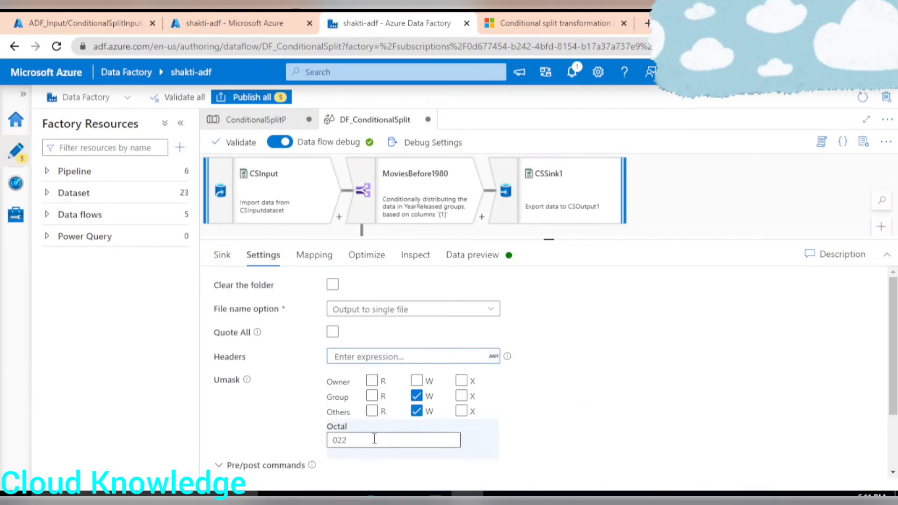
click(252, 295)
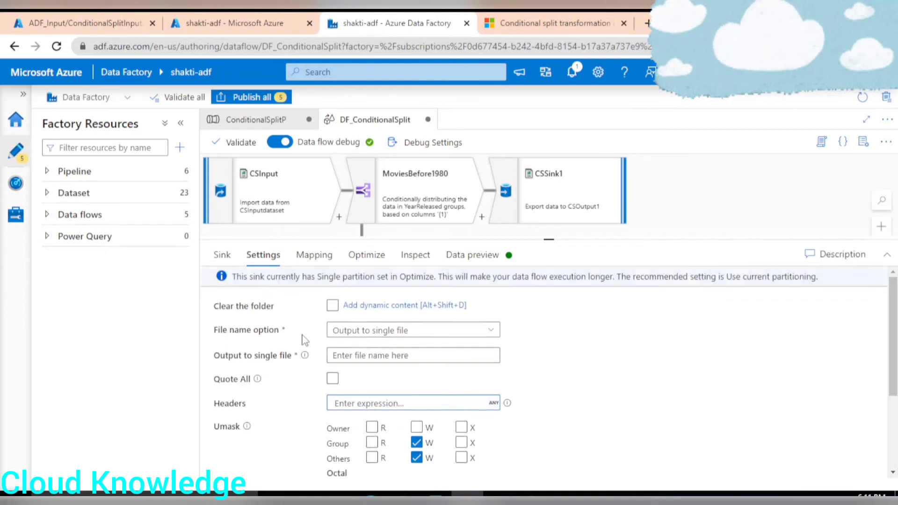
Enter MoviesAfter2010.csv as CSSink2's single output file name and open the sink's data preview
click(372, 355)
text(M)
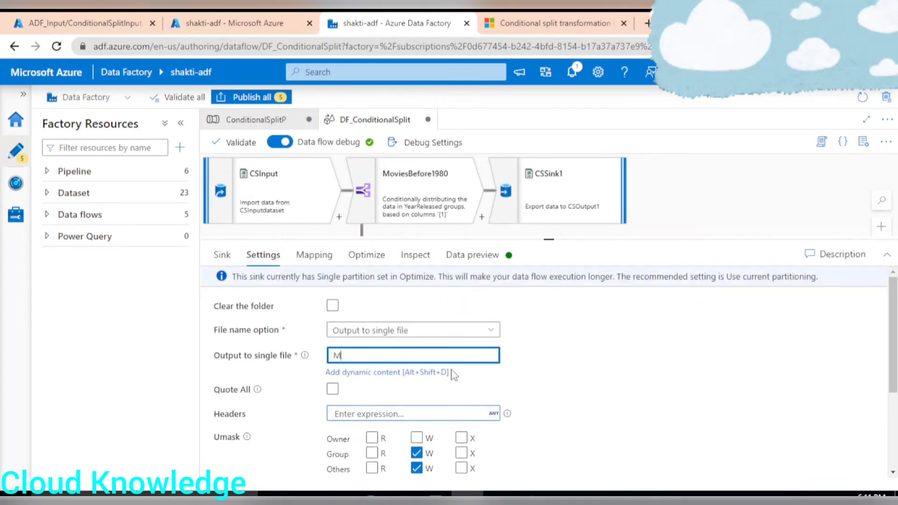
text(oviesAfter2010)
scroll(733, 196, down, 2)
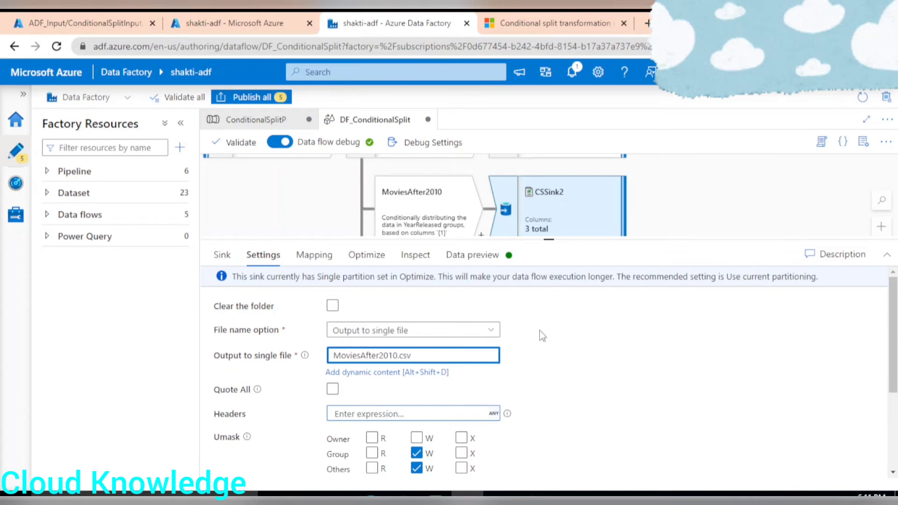
click(603, 383)
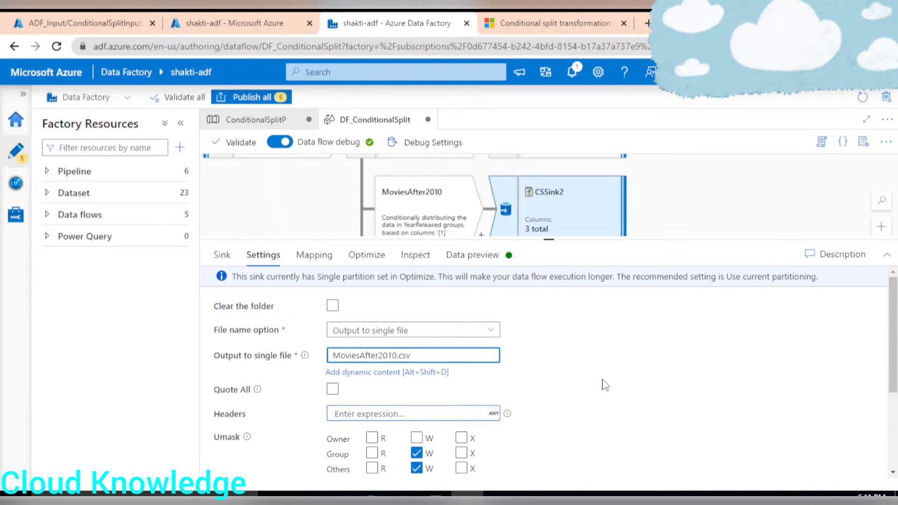
click(480, 256)
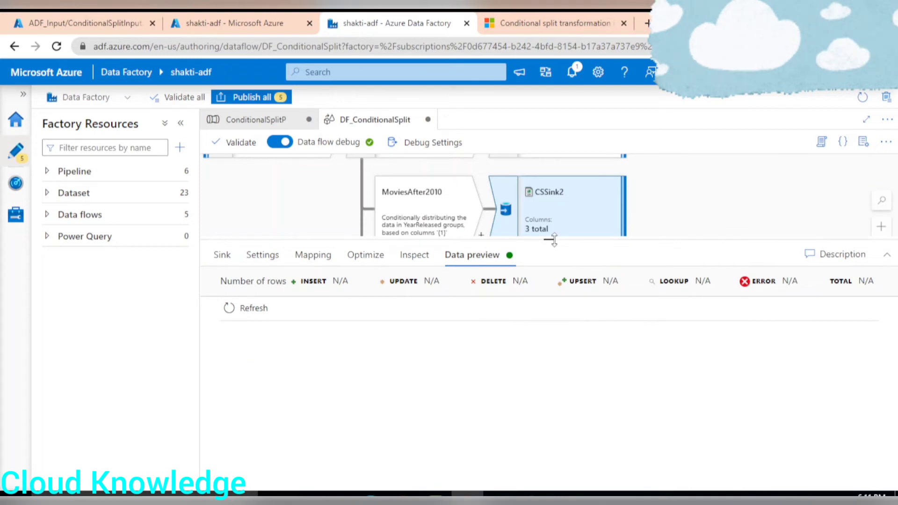
Add a sink to the AllOthers stream and name its output stream CSSink3
drag(554, 239, 556, 435)
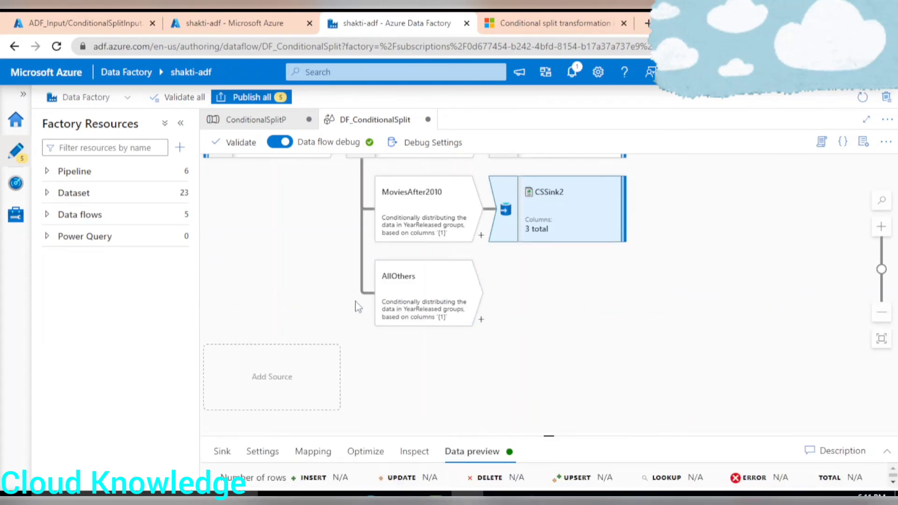
click(481, 319)
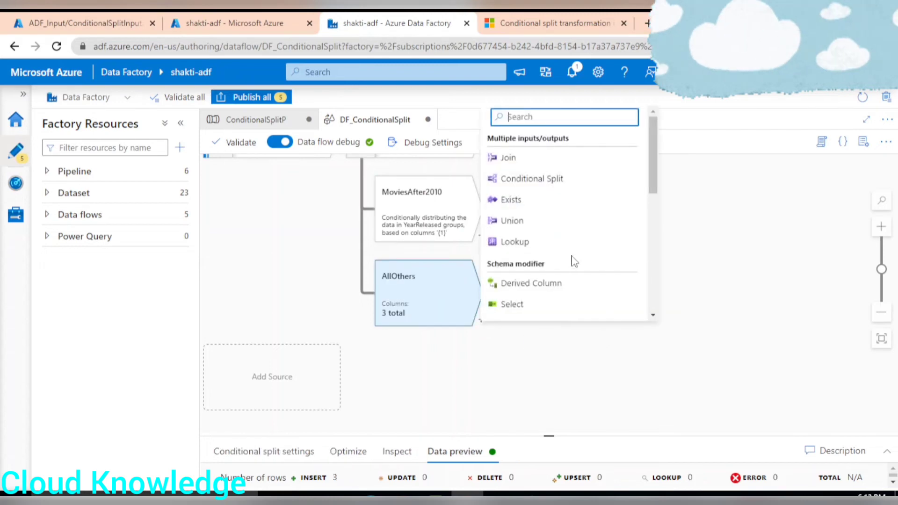
scroll(575, 261, down, 5)
click(508, 309)
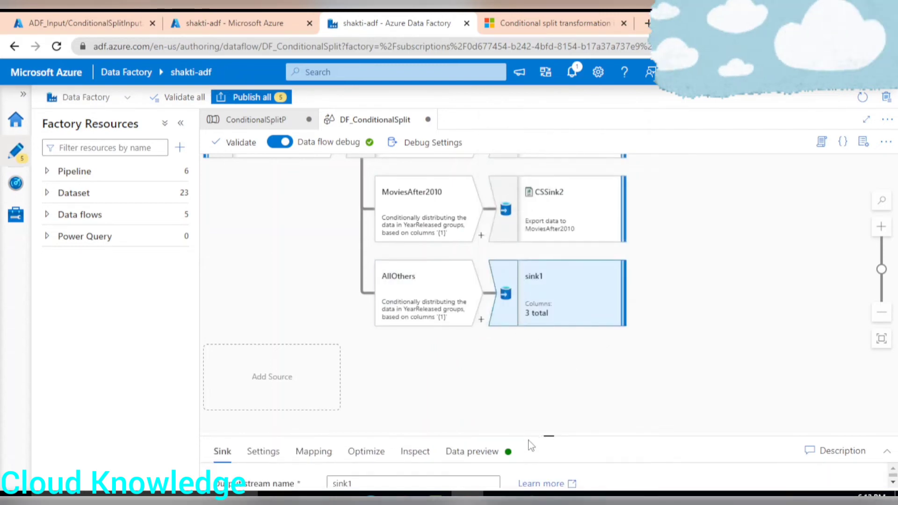
drag(528, 438, 529, 225)
click(371, 271)
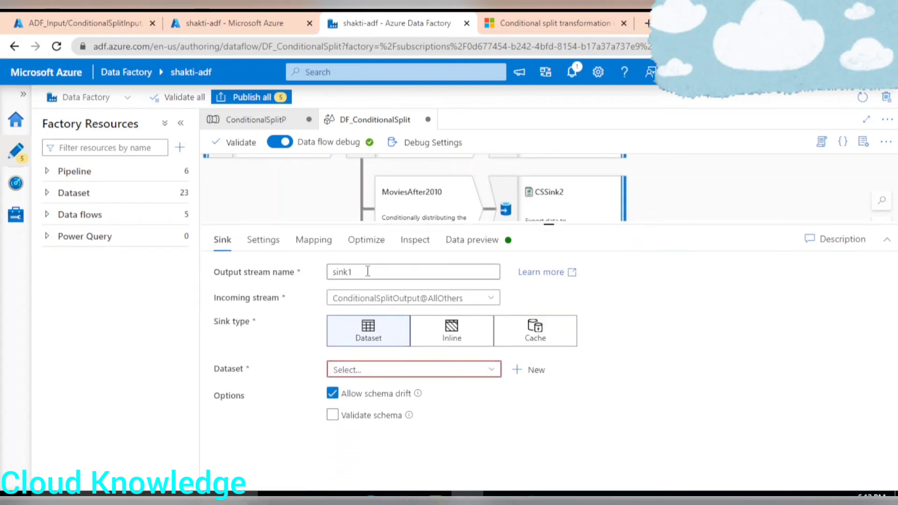
double_click(348, 270)
text(SS)
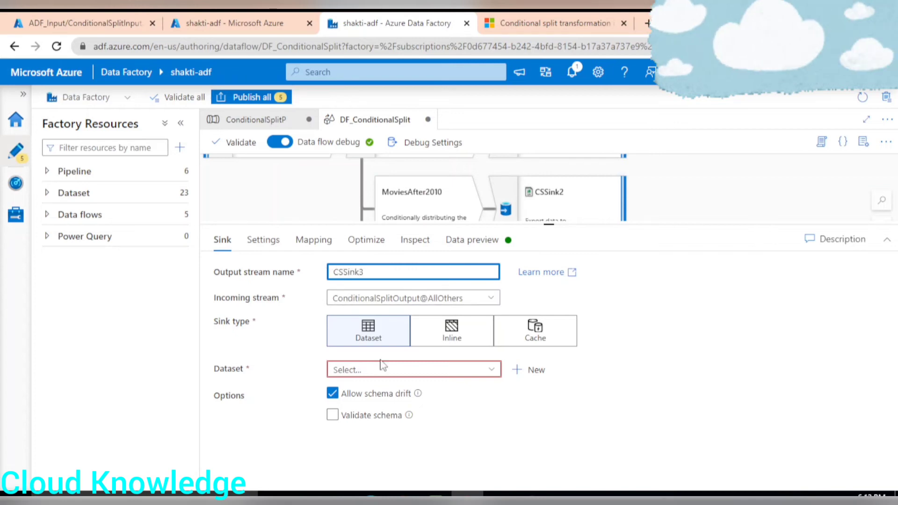
Start a new dataset for CSSink3 using Azure Data Lake Storage Gen2 and the DelimitedText format
click(533, 370)
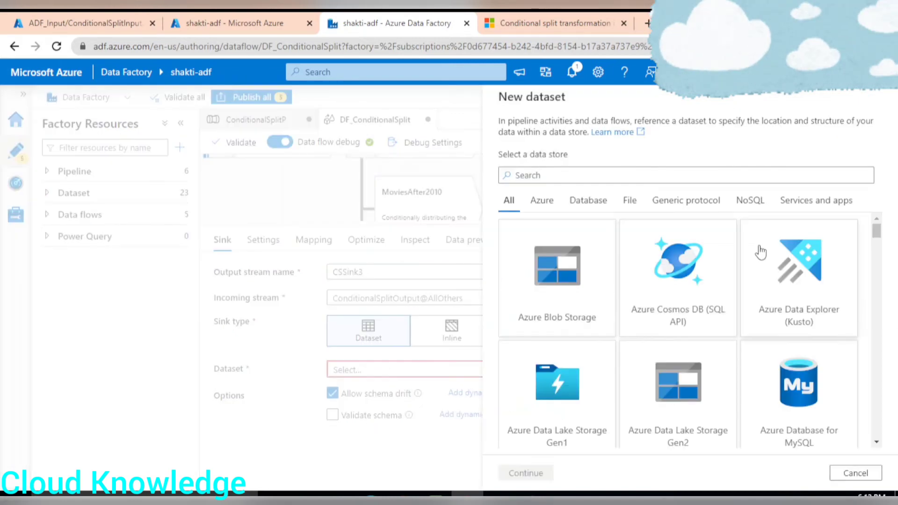
click(676, 403)
click(523, 475)
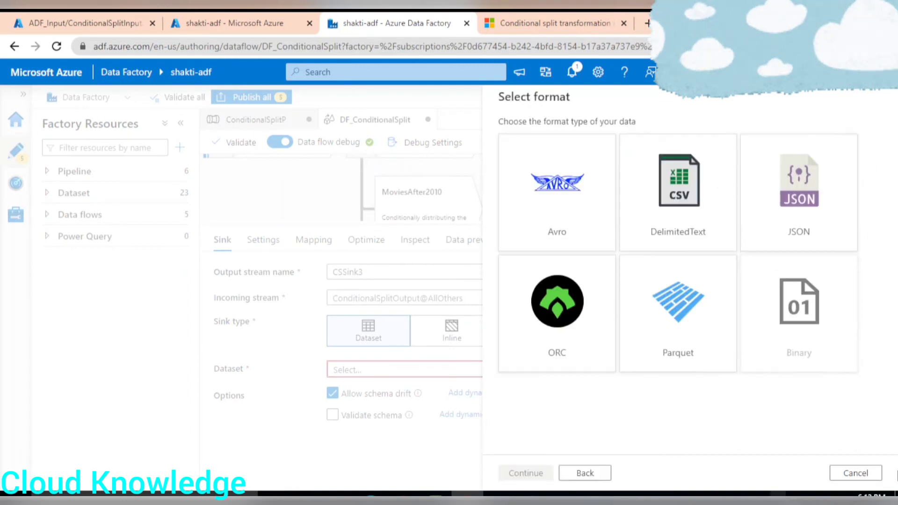
click(655, 215)
click(525, 473)
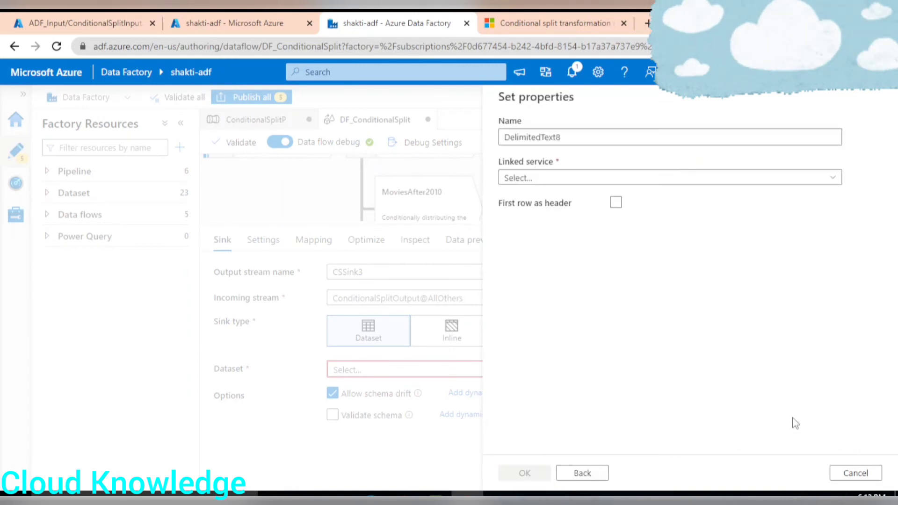
Name the new dataset AllOthers and set its linked service to AzureDataLakeStorage1
drag(576, 132, 451, 125)
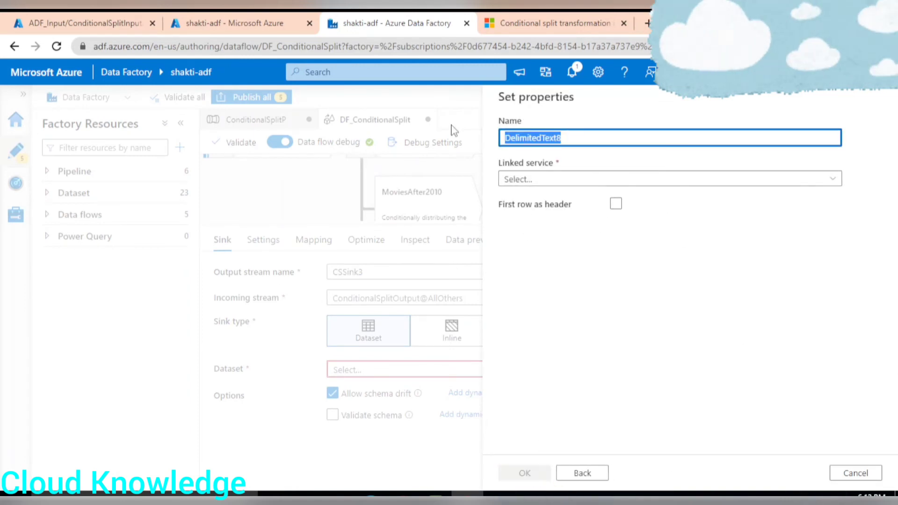
text(AllOthers)
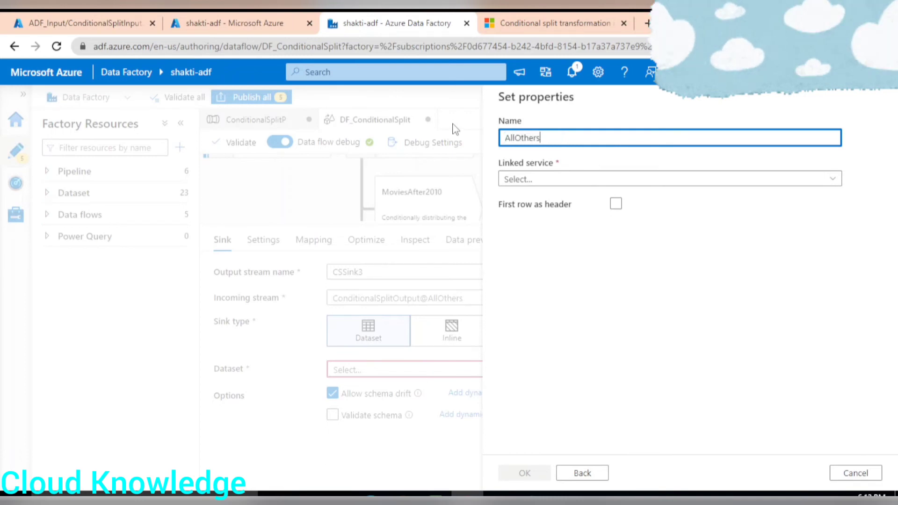
click(546, 180)
click(541, 265)
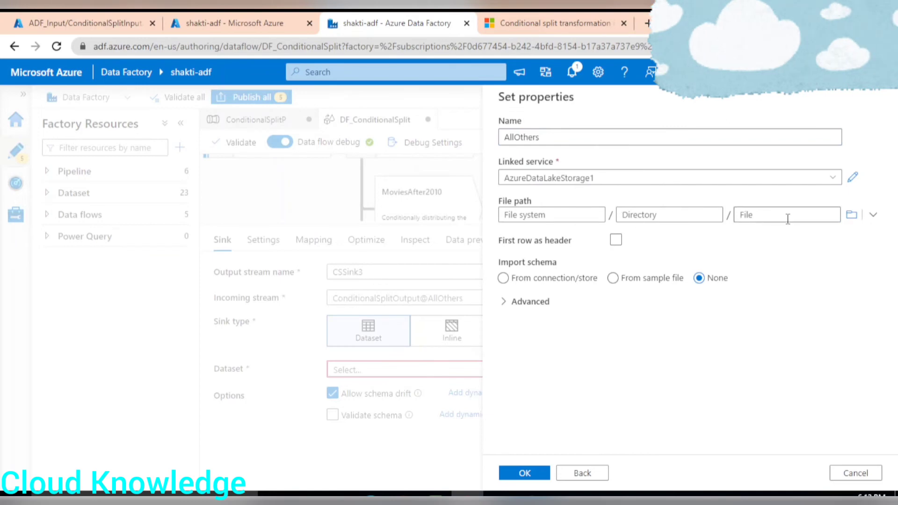
Set the AllOthers dataset's path to the gen2/ADF_Output folder, enable first row as header and create the dataset
click(852, 215)
click(540, 167)
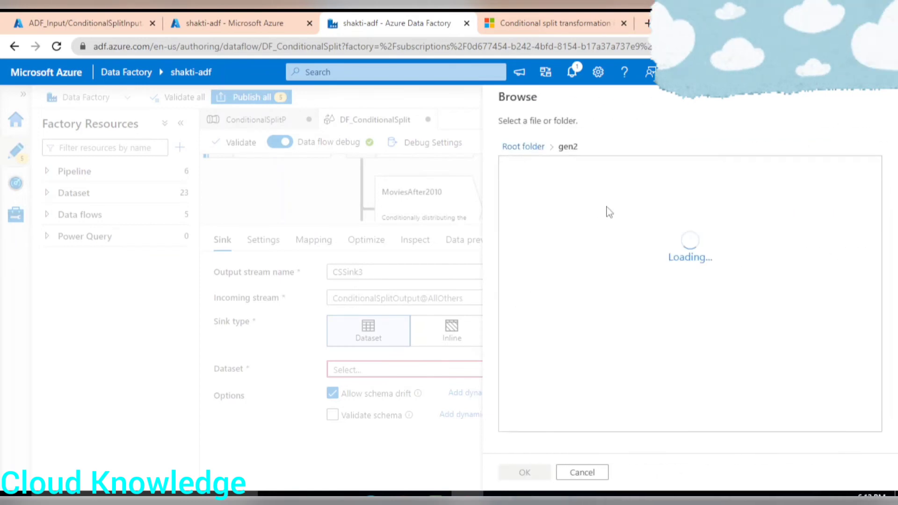
click(563, 189)
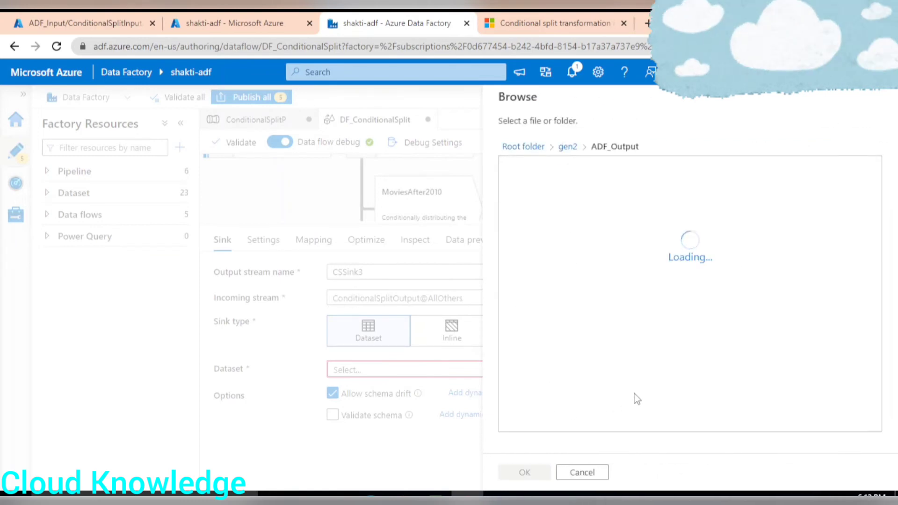
click(609, 472)
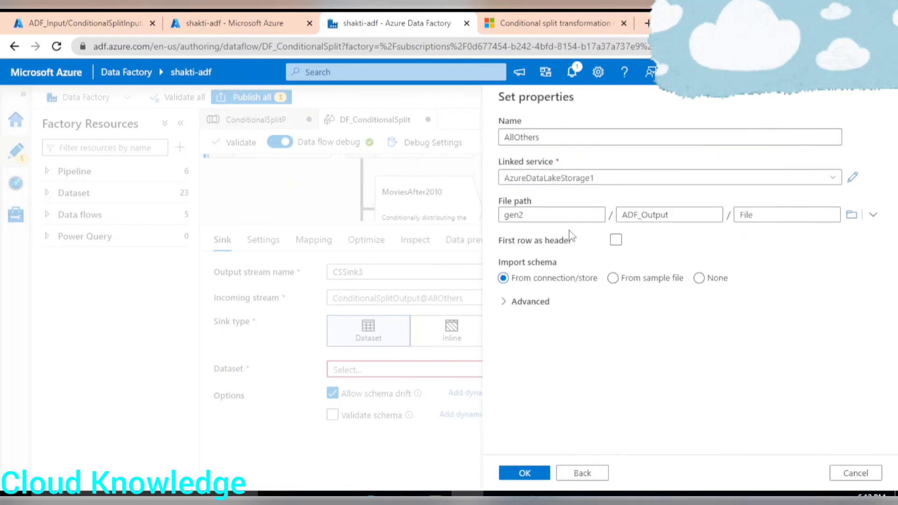
click(616, 240)
click(525, 473)
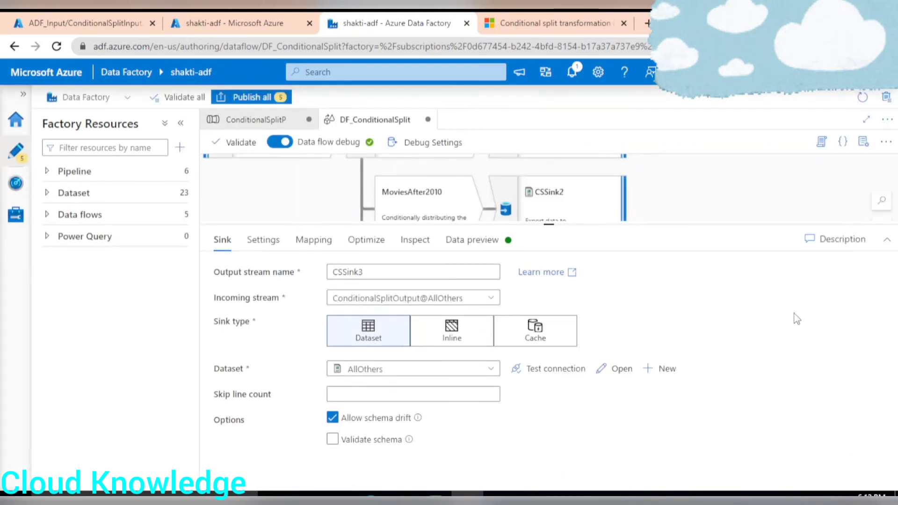
Set CSSink3's file name option to Output to single file and apply single partitioning
click(263, 241)
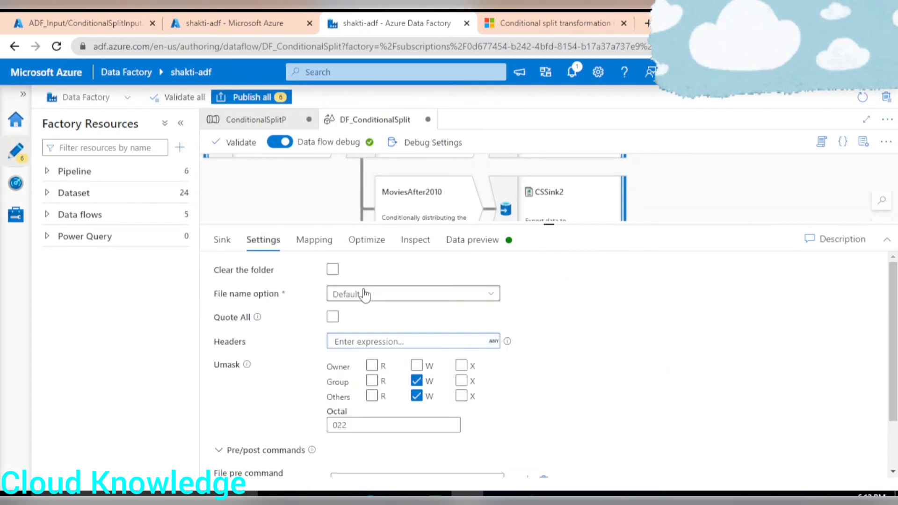
click(357, 295)
click(366, 423)
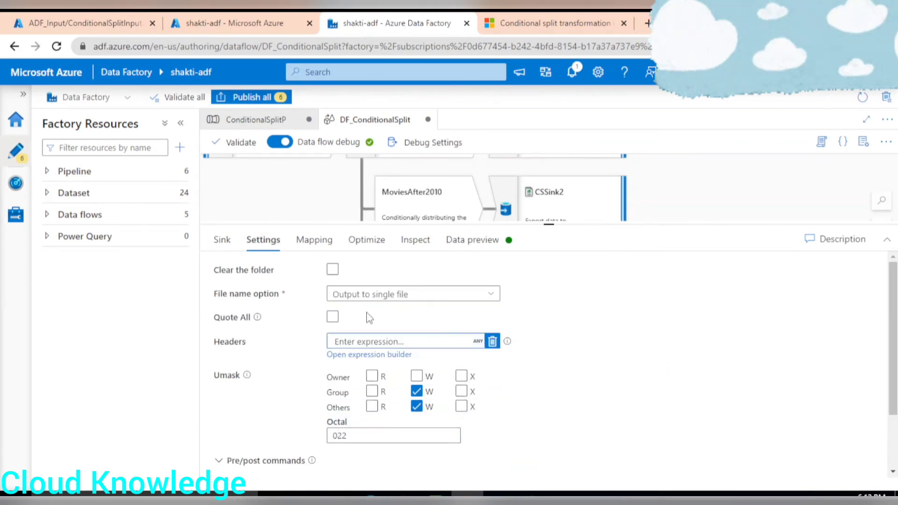
click(288, 278)
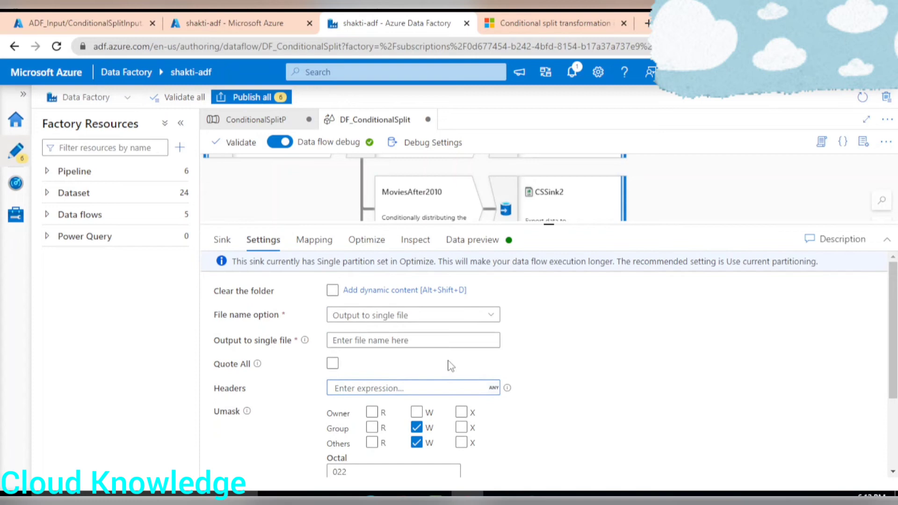
Enter AllOthers.csv as CSSink3's single output file name and open the sink's data preview
click(379, 340)
text(AllOthers.csv)
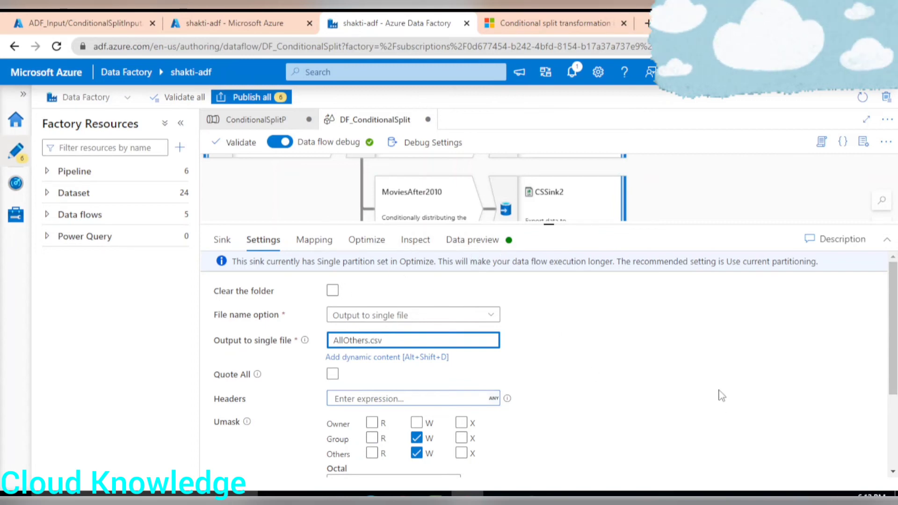
click(472, 240)
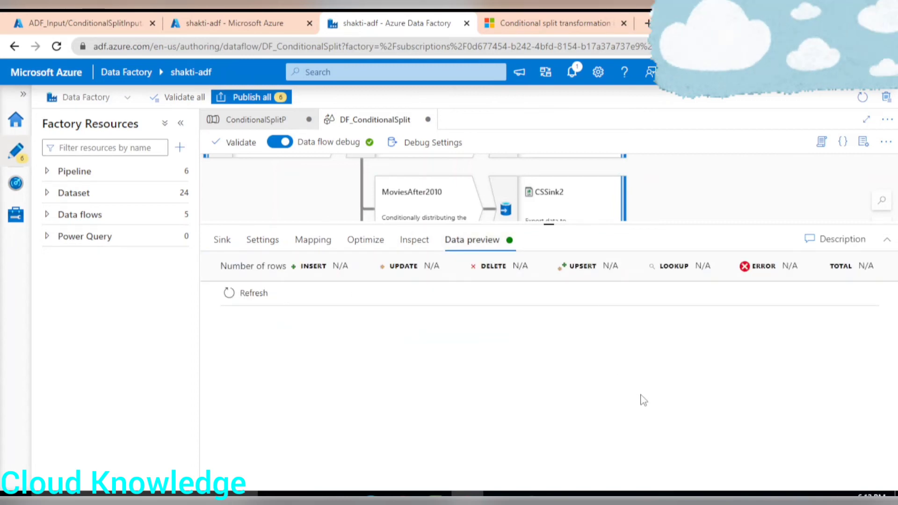
drag(540, 228, 543, 368)
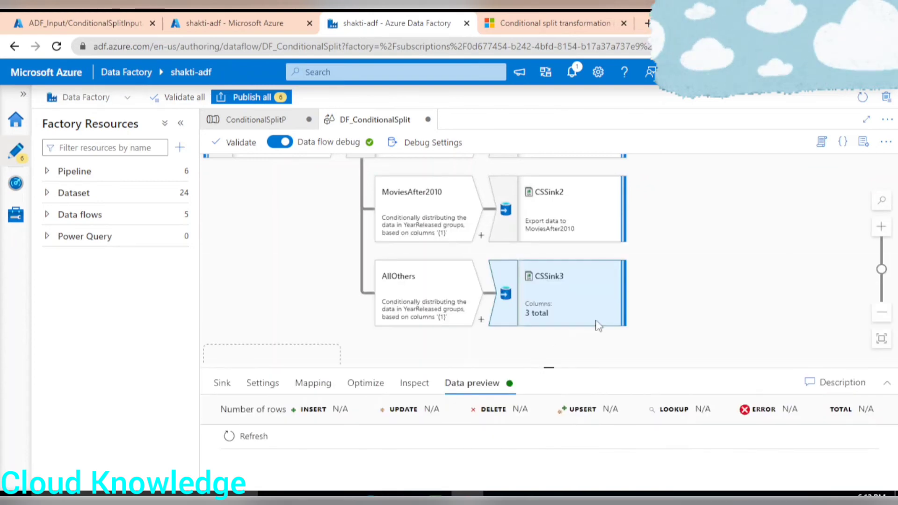
scroll(683, 279, down, 4)
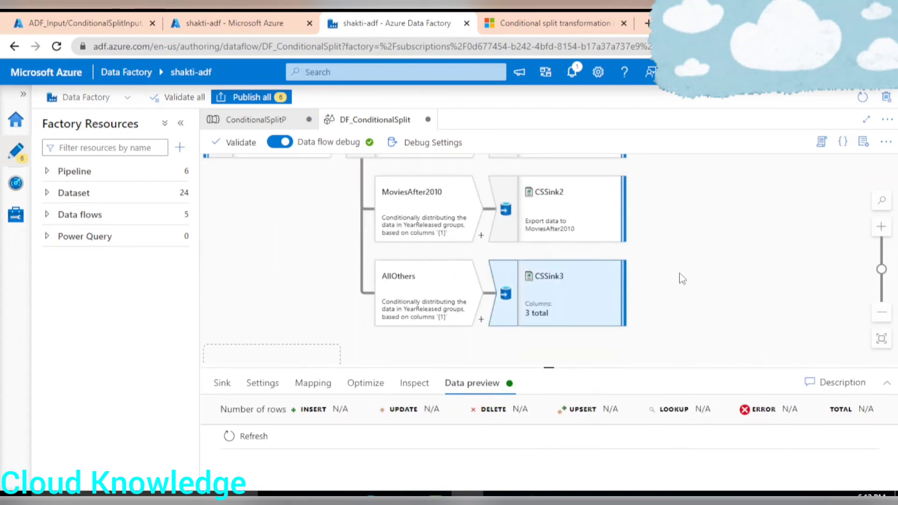
Validate the DF_ConditionalSplit data flow and publish all pending changes to the factory
click(241, 143)
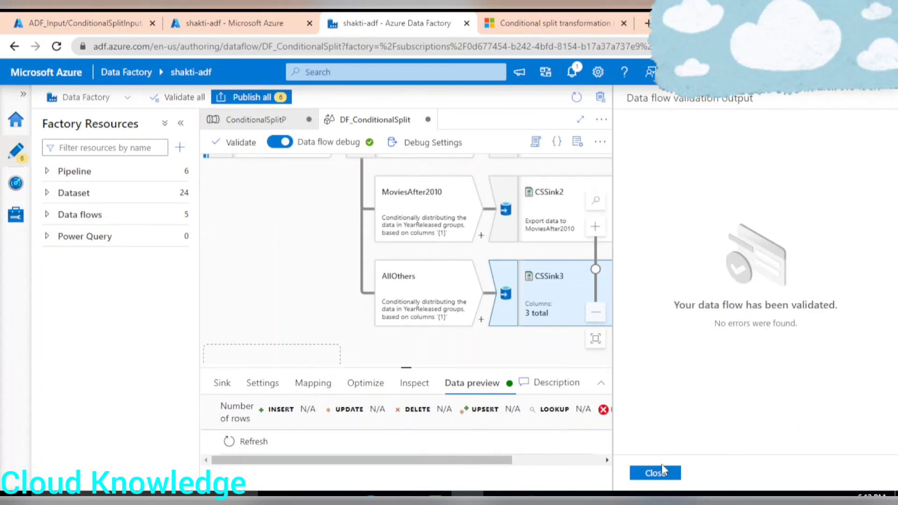
click(655, 474)
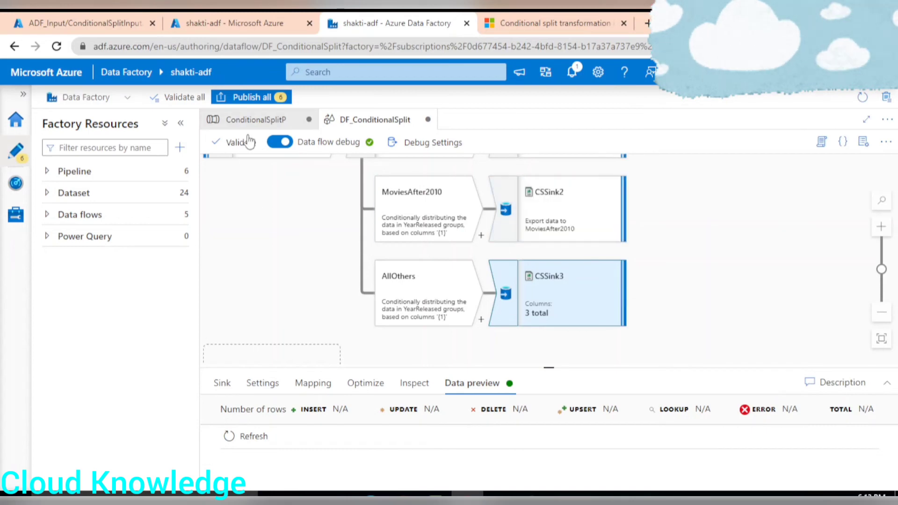
click(255, 98)
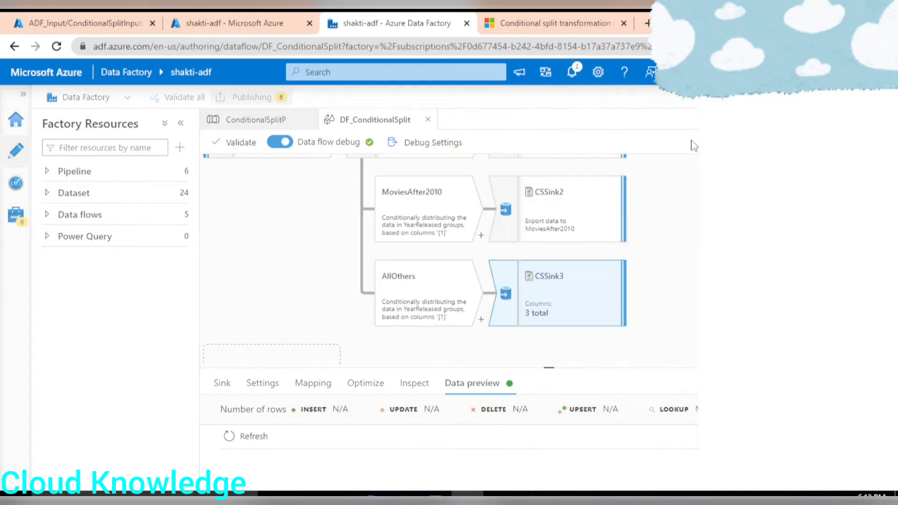
click(522, 473)
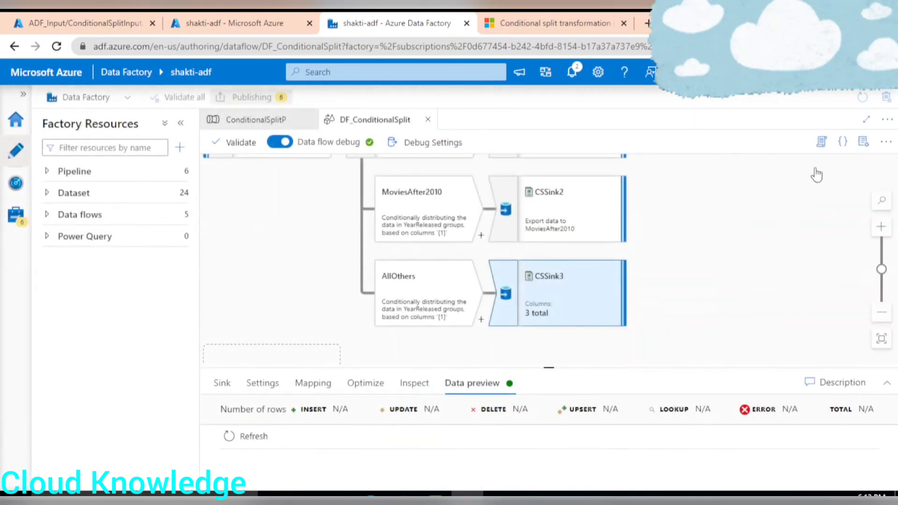
scroll(738, 296, down, 2)
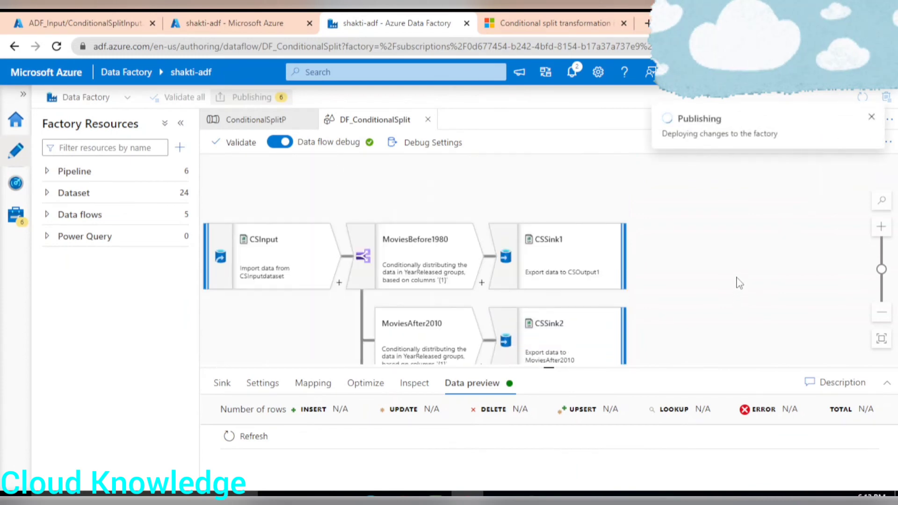
scroll(702, 230, down, 2)
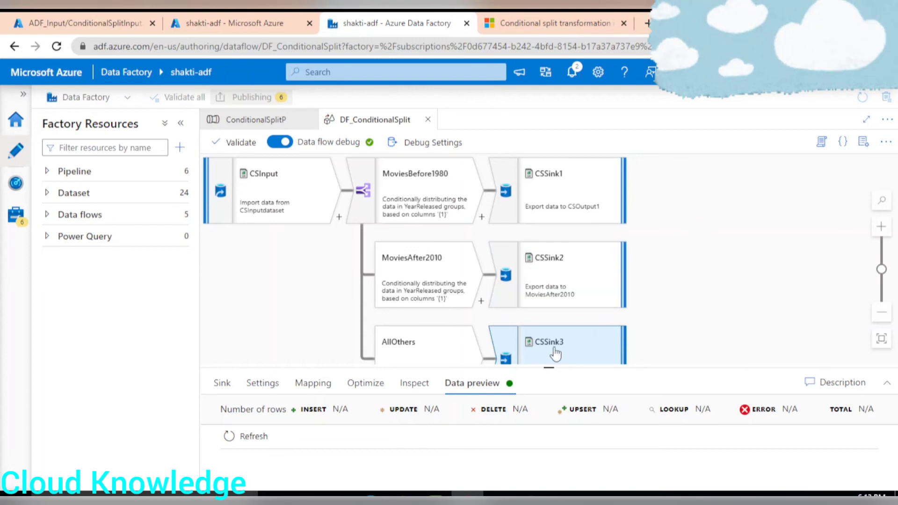
drag(550, 397, 549, 407)
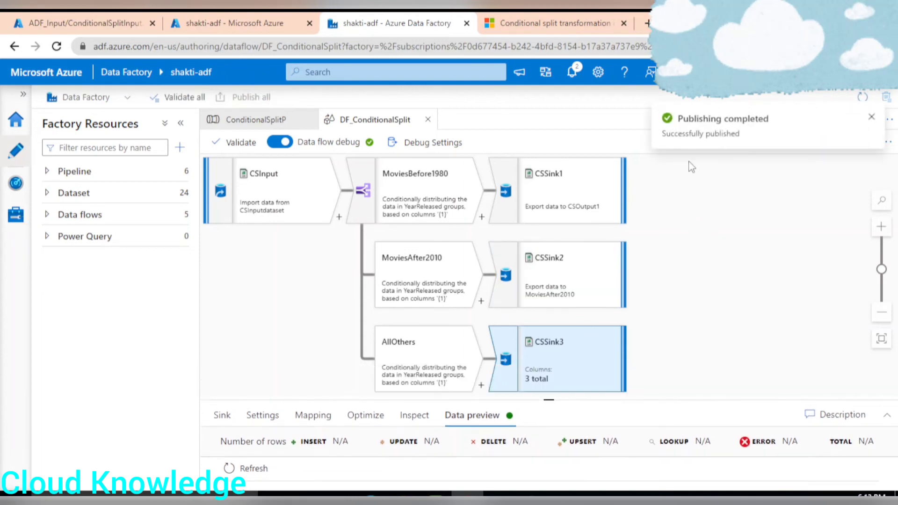
Trigger the ConditionalSplitP pipeline to run immediately and open the pipeline runs monitoring page
click(241, 119)
click(872, 117)
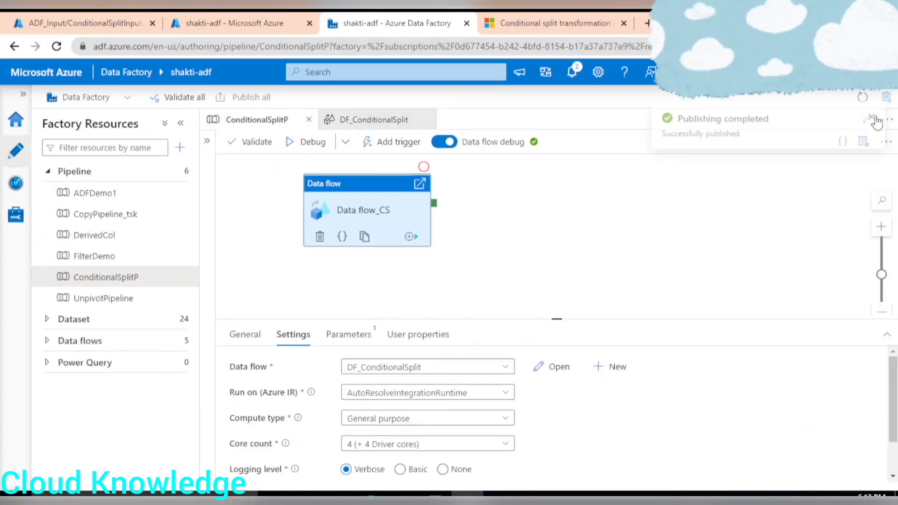
click(871, 118)
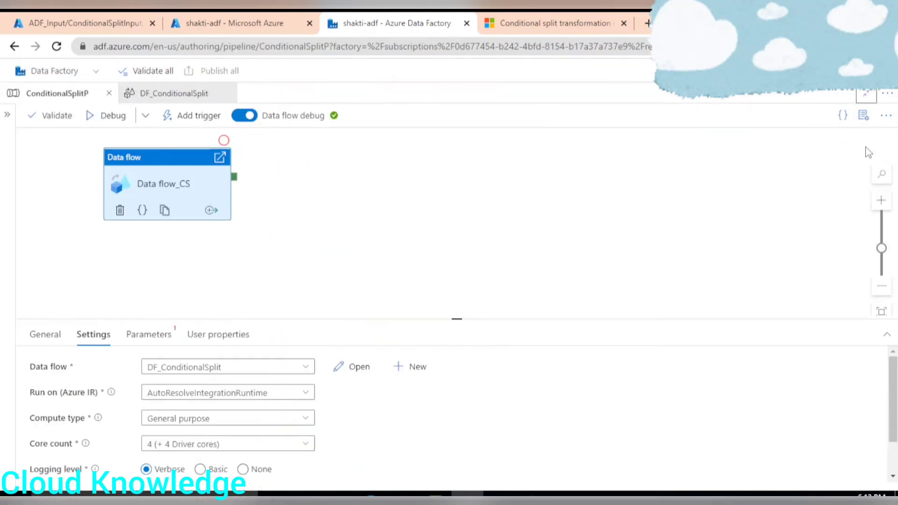
click(866, 95)
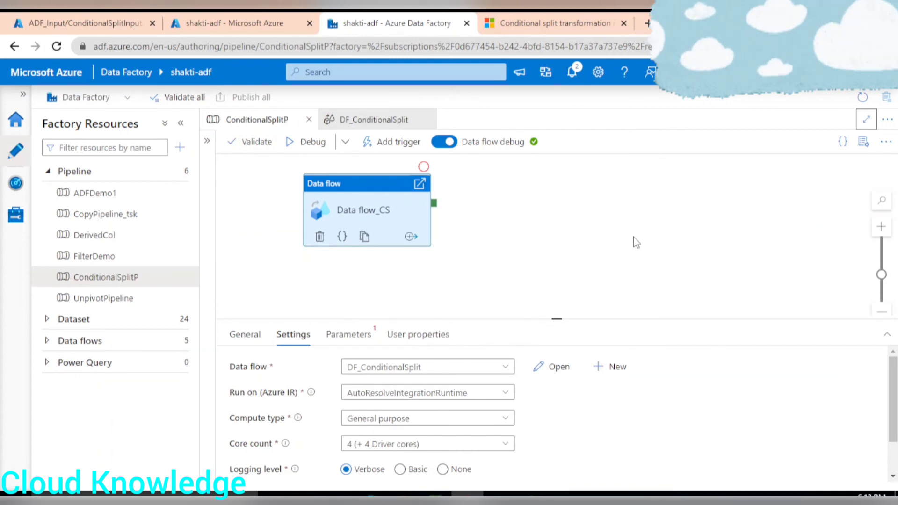
click(382, 144)
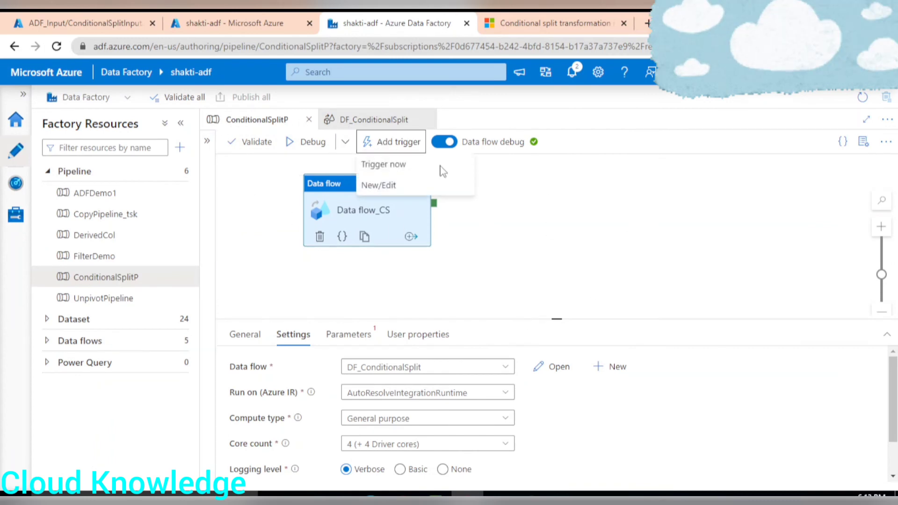
click(441, 167)
click(535, 473)
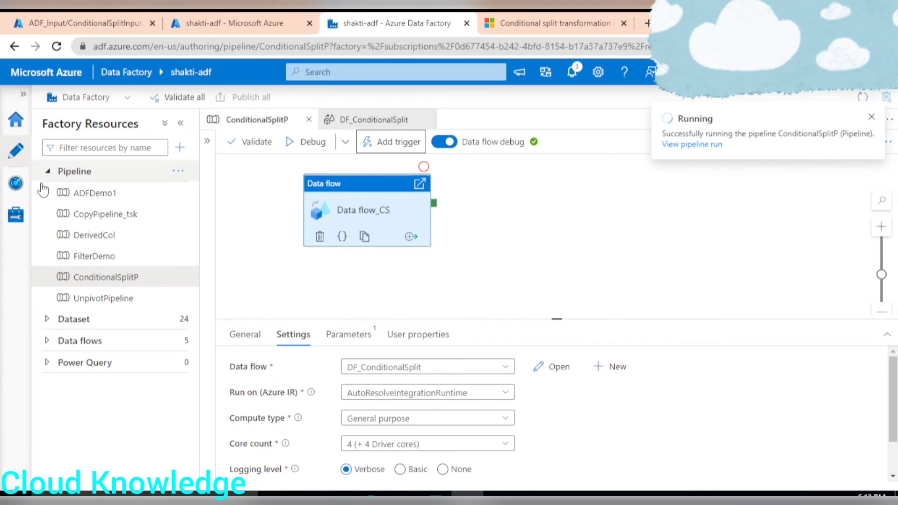
click(15, 182)
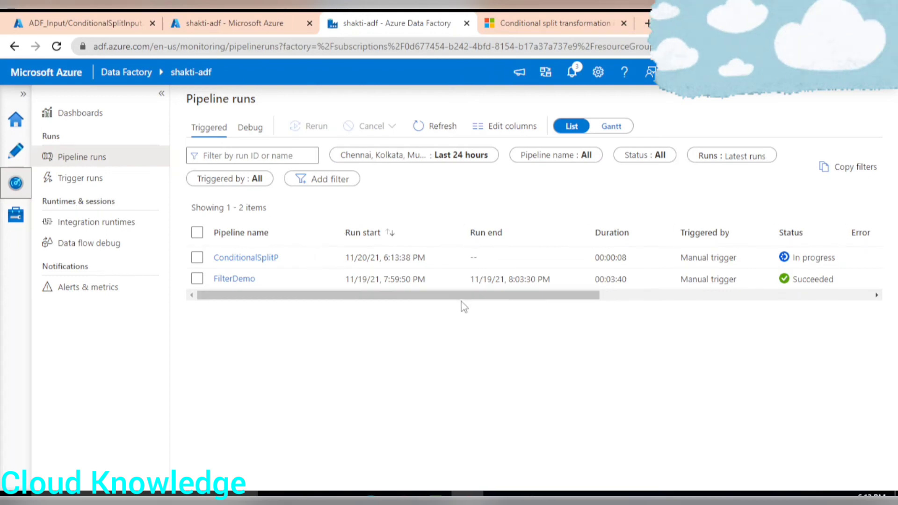
Refresh the pipeline runs list and check the status and run details of ConditionalSplitP
drag(477, 298, 421, 311)
click(438, 127)
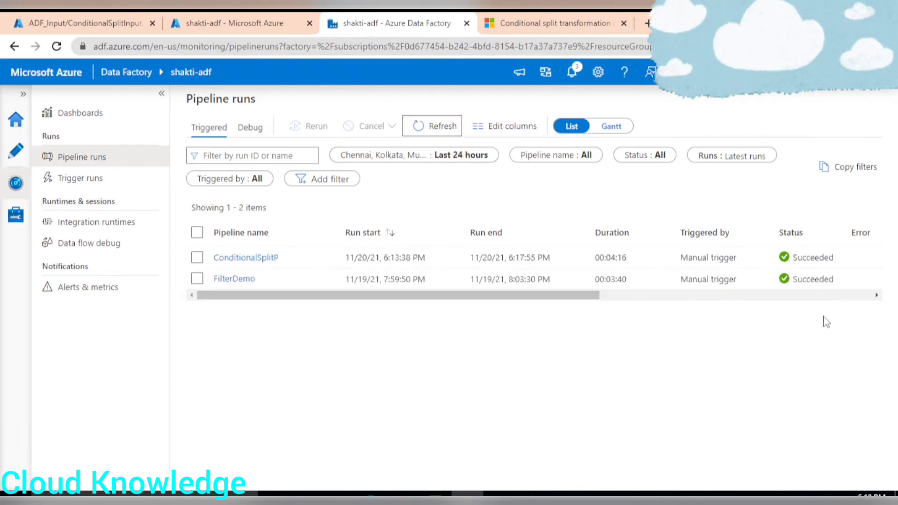
drag(488, 297, 527, 313)
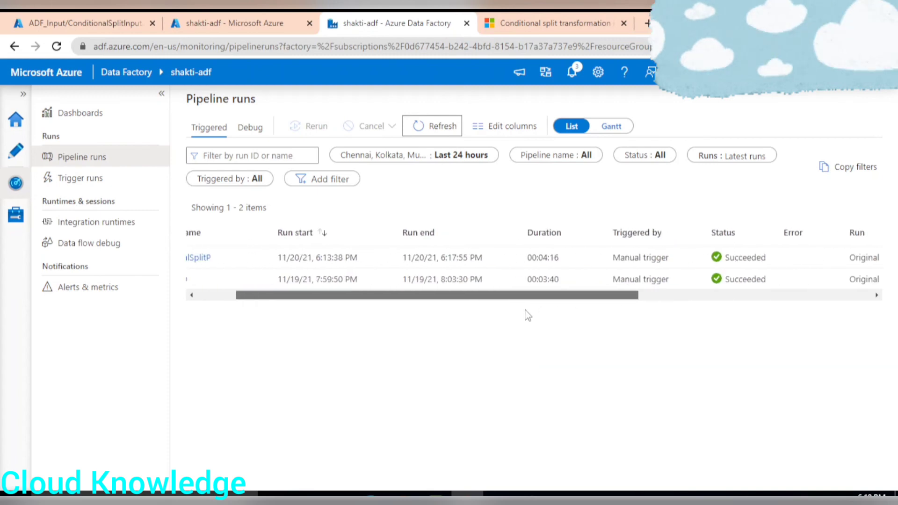
Switch to the Azure portal, close the ConditionalSplitInput.csv blob and open the gen2 container's ADF_Output folder
click(106, 18)
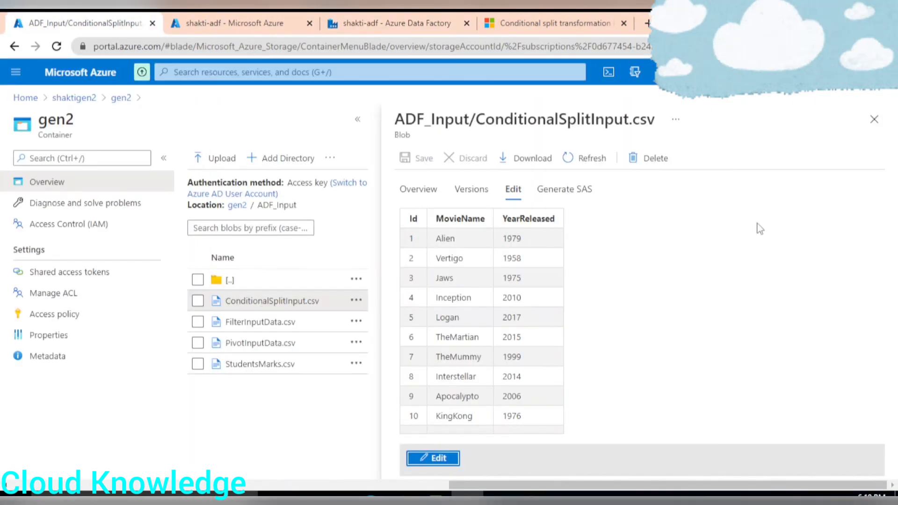
click(874, 119)
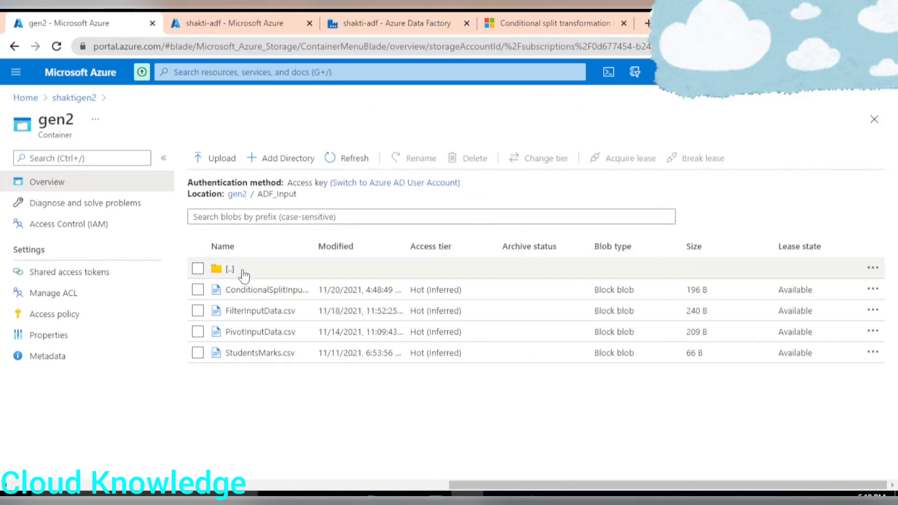
click(244, 273)
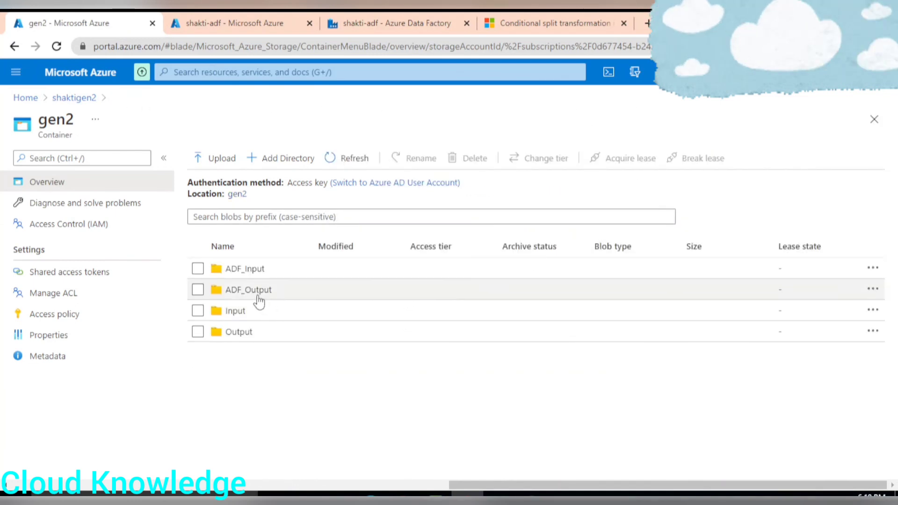
click(252, 294)
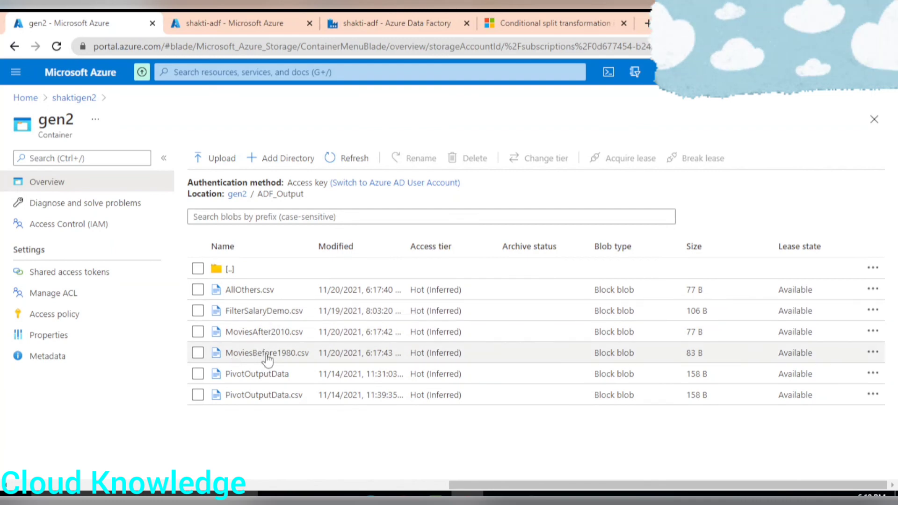
Preview the contents of MoviesBefore1980.csv as a table, then close the blob
click(681, 359)
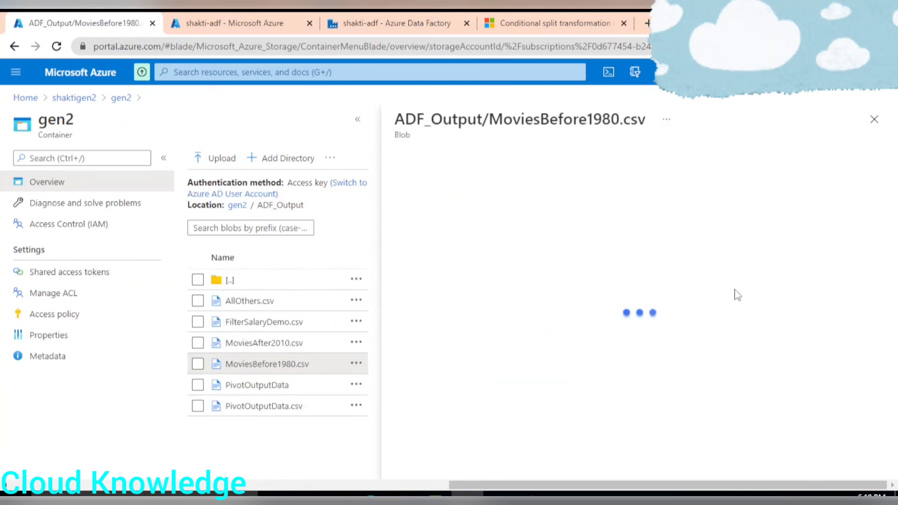
click(514, 189)
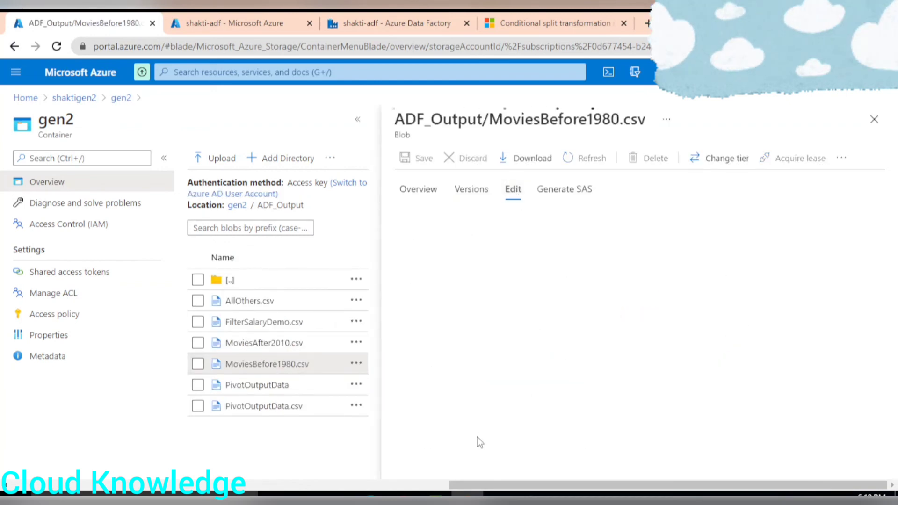
click(534, 413)
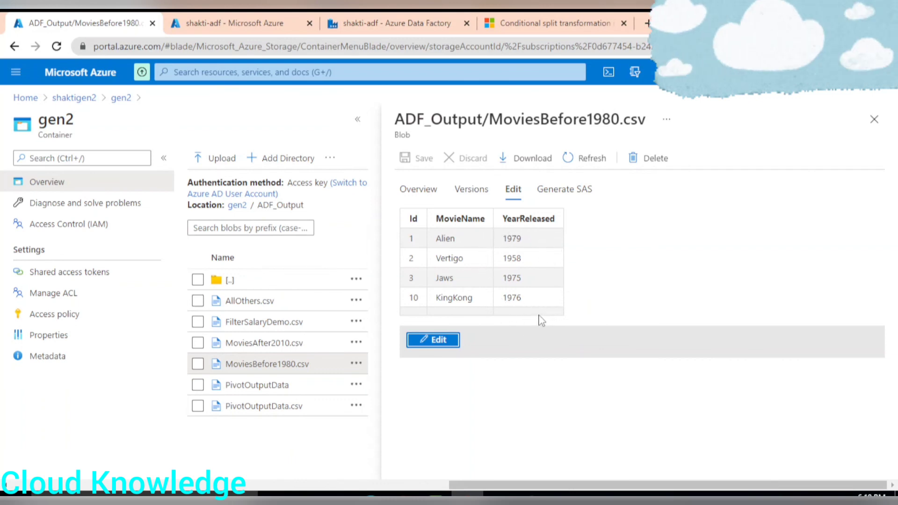
click(874, 120)
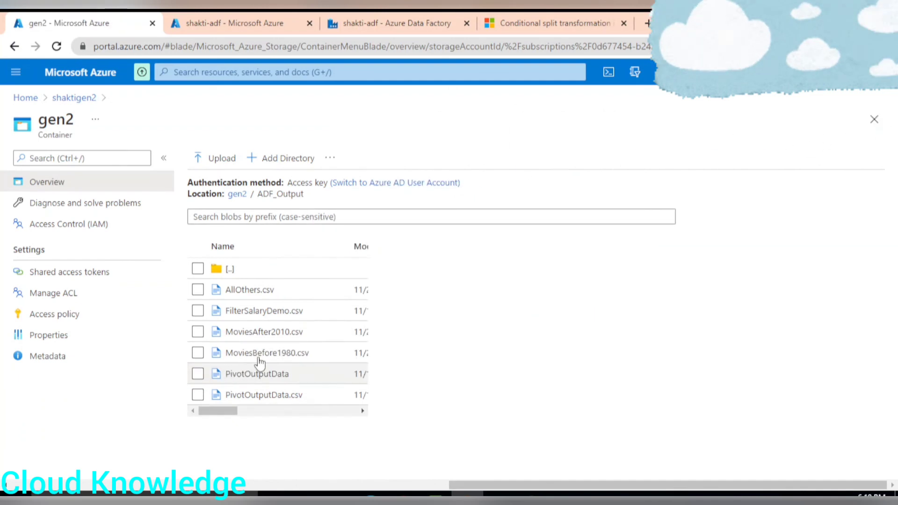
Open MoviesAfter2010.csv from the ADF_Output folder and preview its contents as a table
click(265, 332)
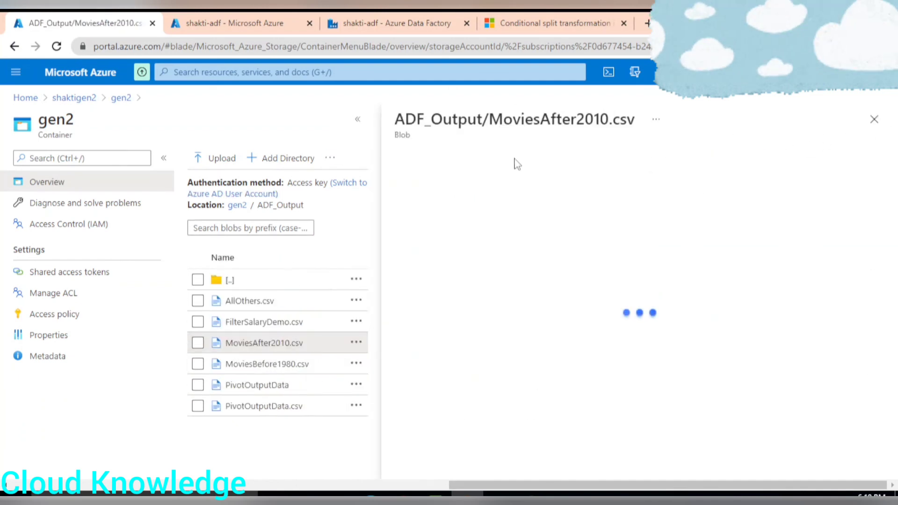
click(513, 189)
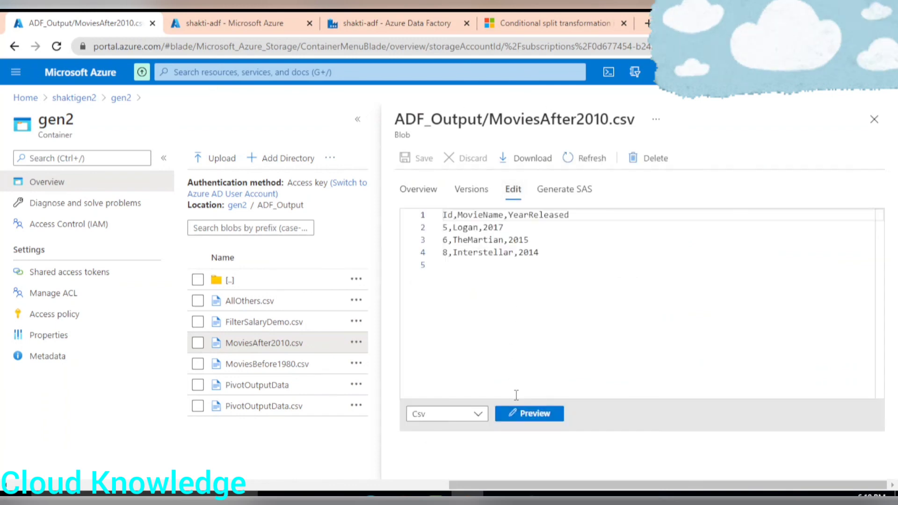
click(532, 419)
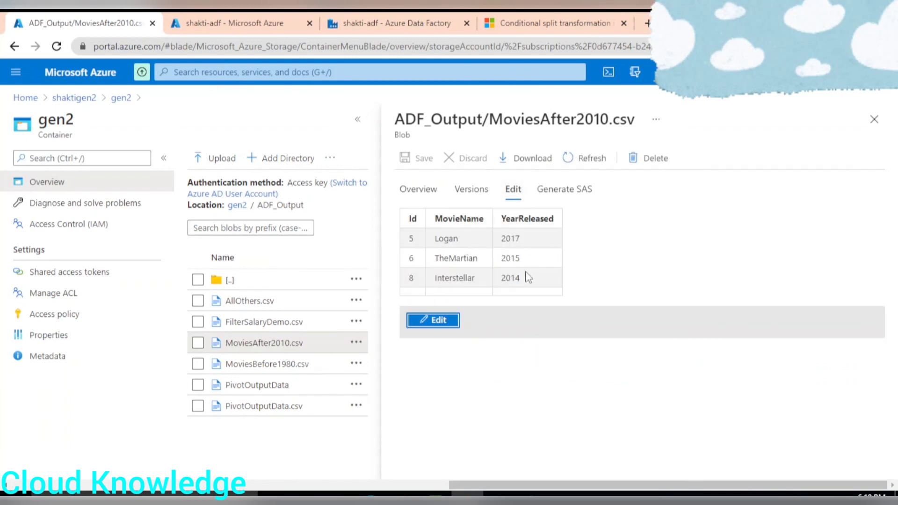
Compare the MoviesAfter2010.csv preview with the expected after-2010 table in the Excel Conditional_Split sheet, then close the blob
click(435, 496)
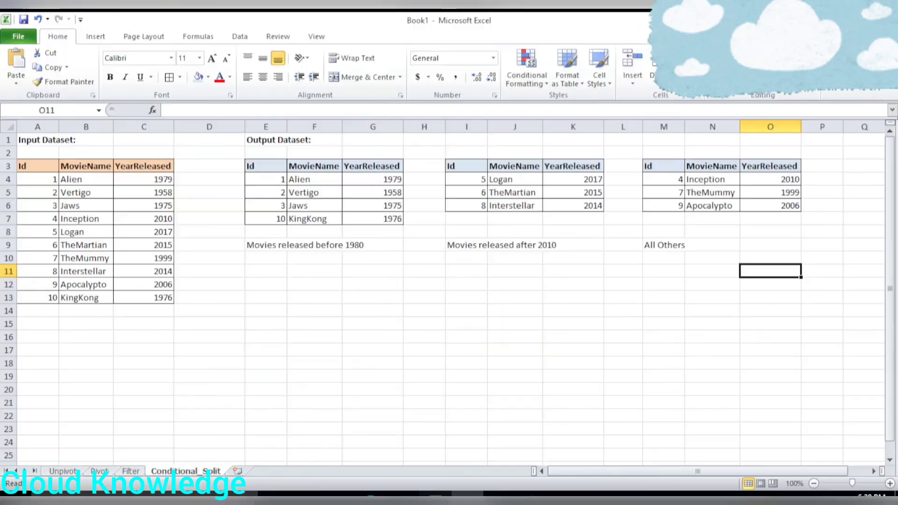
click(853, 20)
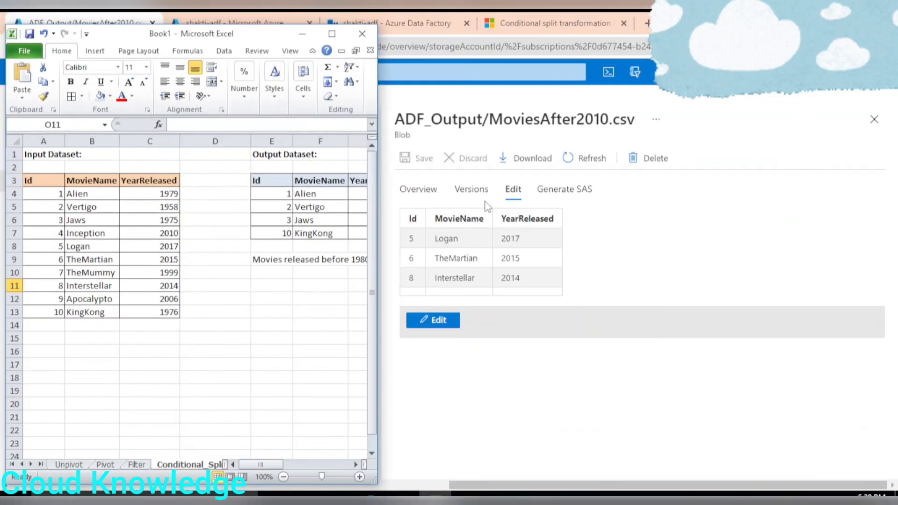
drag(270, 470, 302, 470)
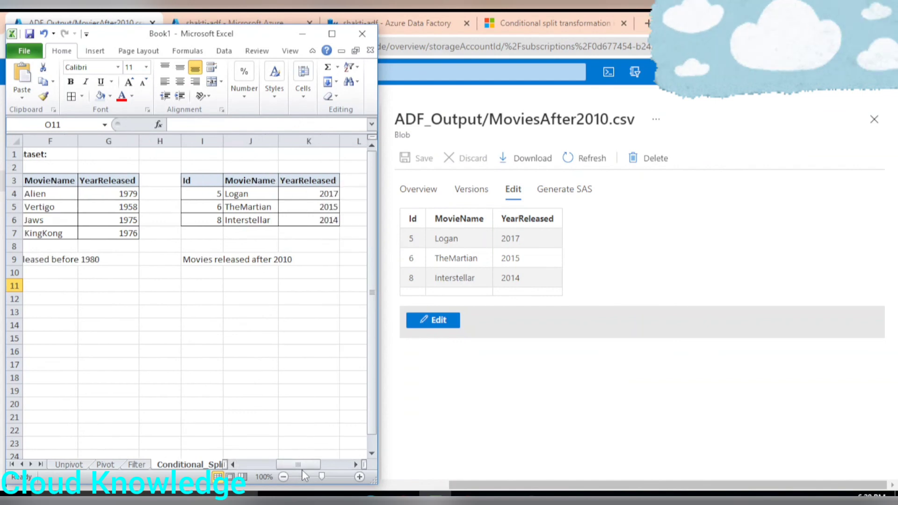
click(302, 33)
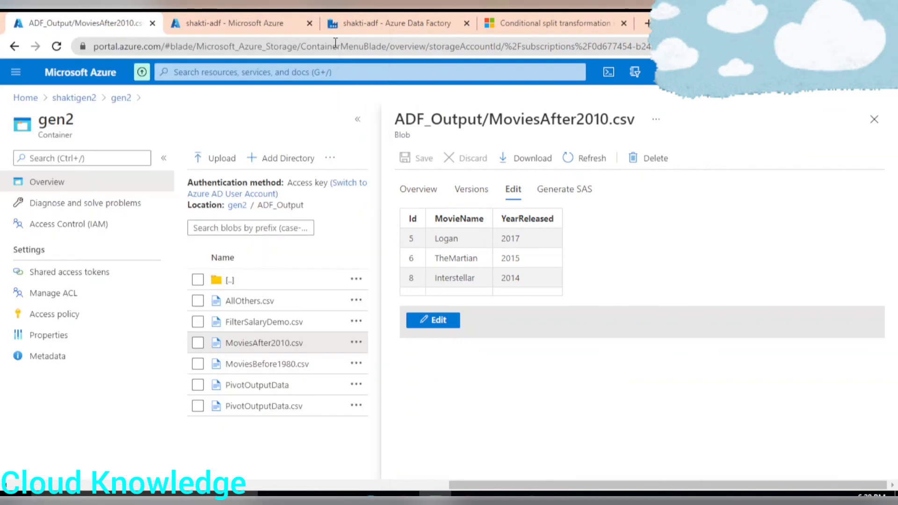
click(874, 119)
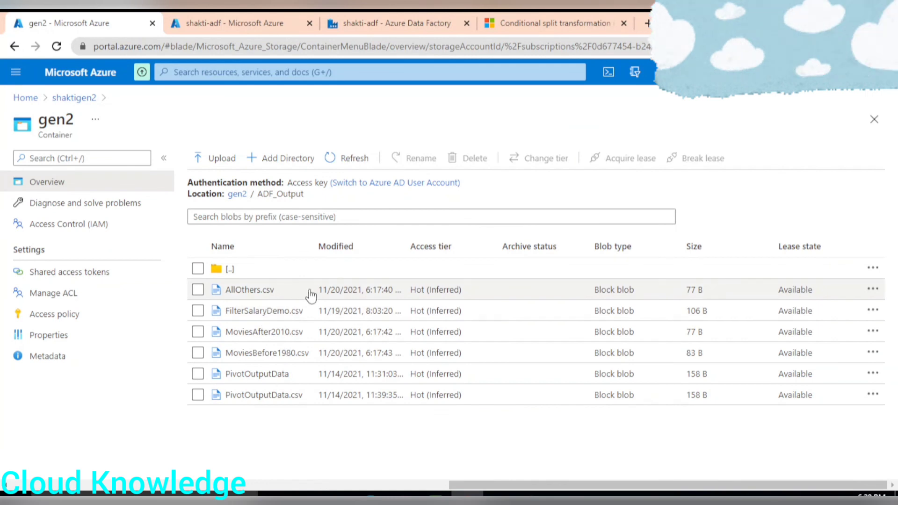
Open AllOthers.csv from the ADF_Output folder and preview its contents as a table
click(247, 292)
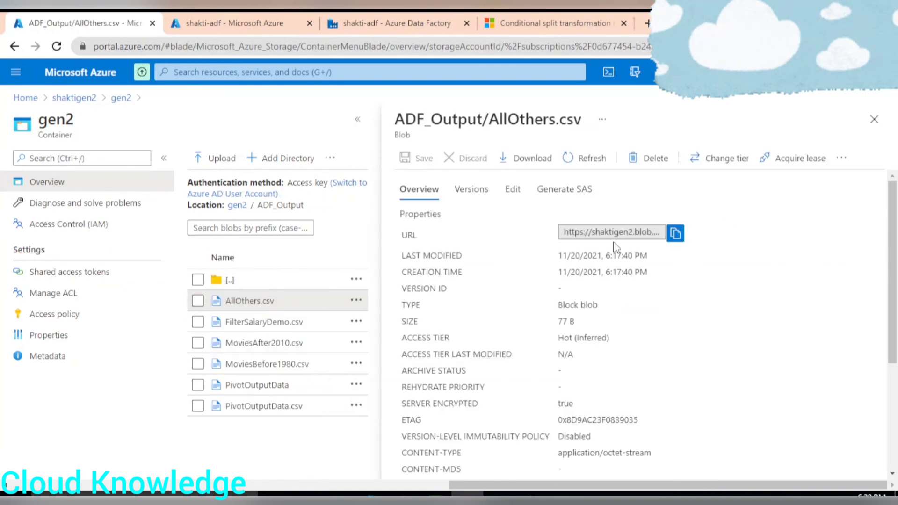
click(513, 189)
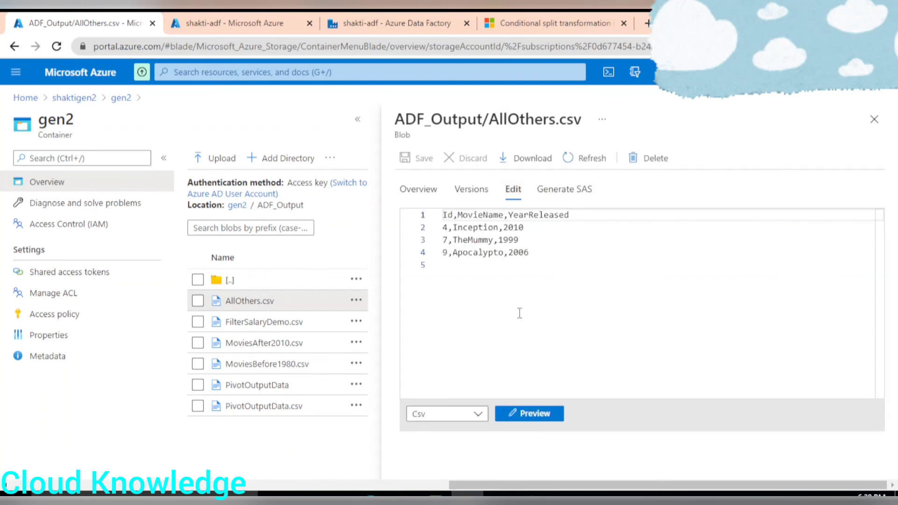
click(537, 415)
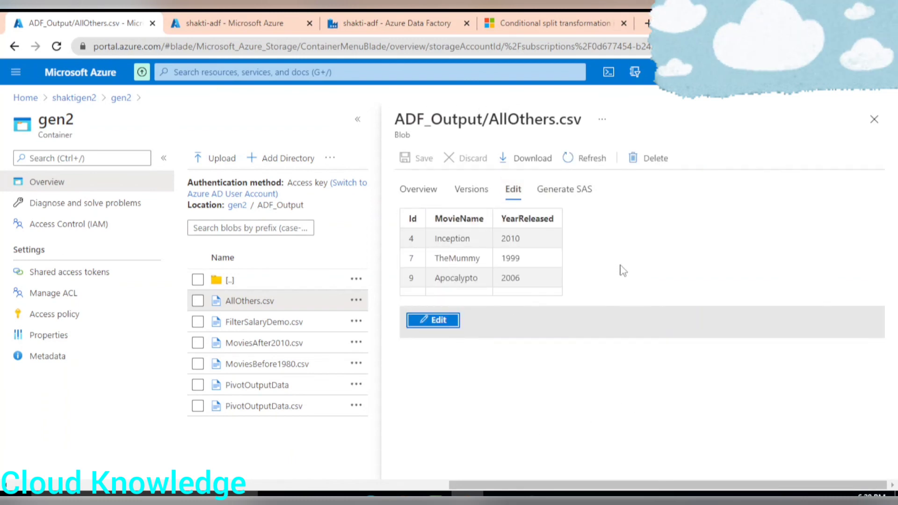
Compare the AllOthers.csv preview with the expected All Others rows in the Excel Conditional_Split sheet, then minimize Excel
key(alt+Tab)
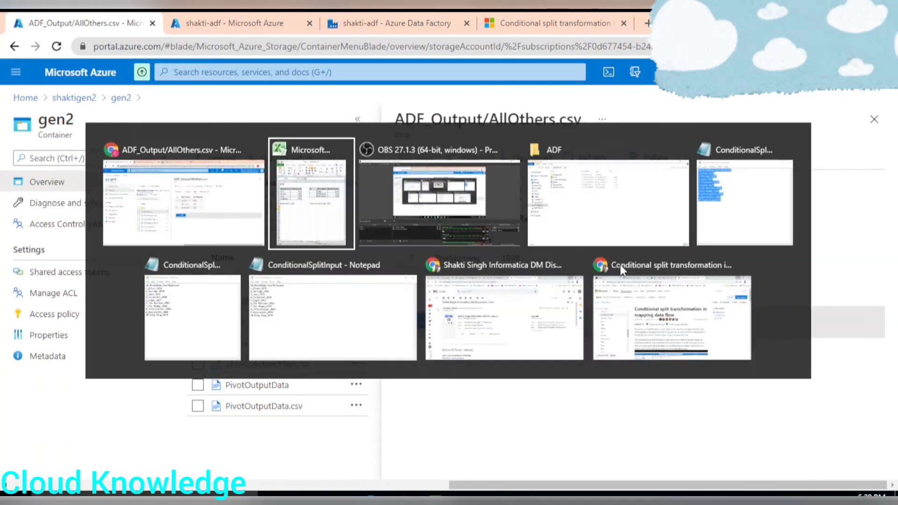
drag(287, 465, 330, 465)
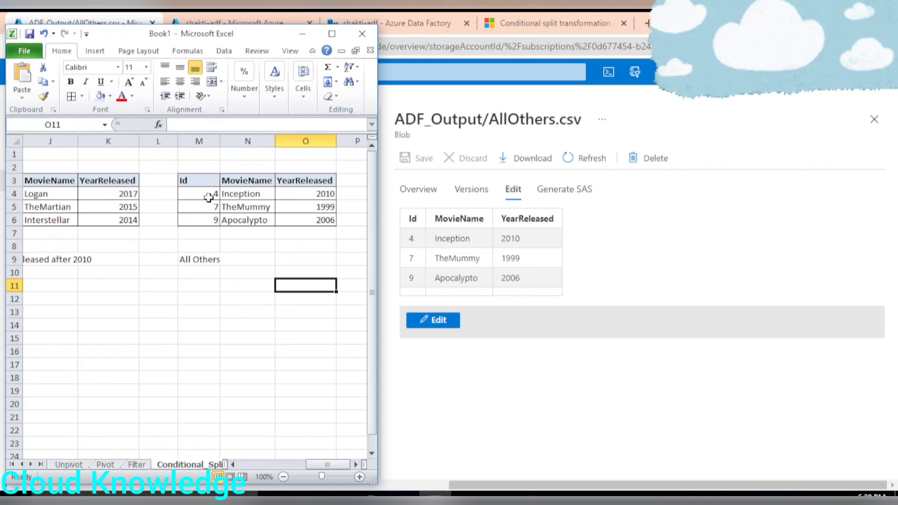
drag(209, 197, 328, 221)
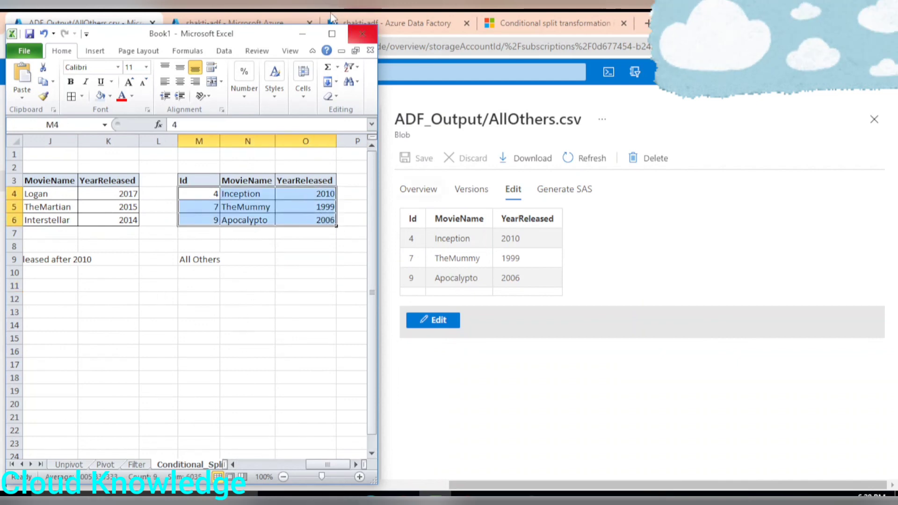
click(303, 33)
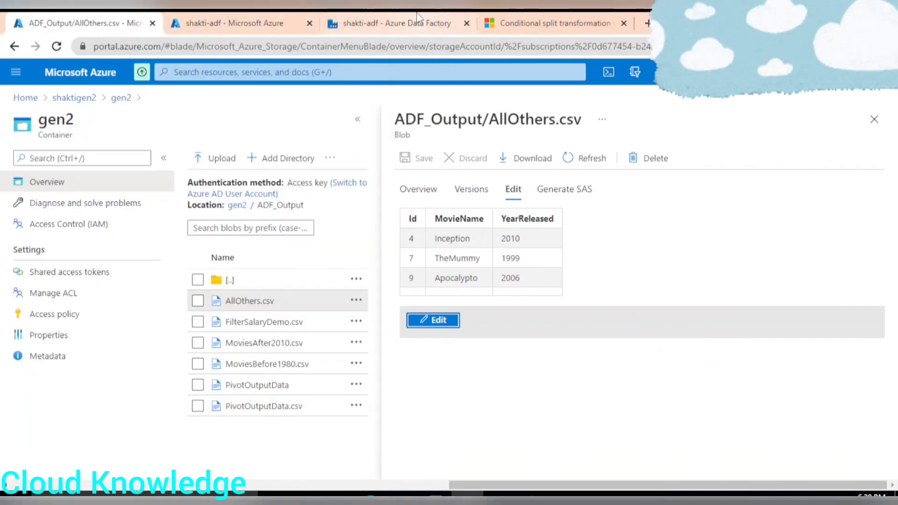
Return to the DF_ConditionalSplit data flow in Azure Data Factory and review its three output branches, sinks and split conditions
click(373, 19)
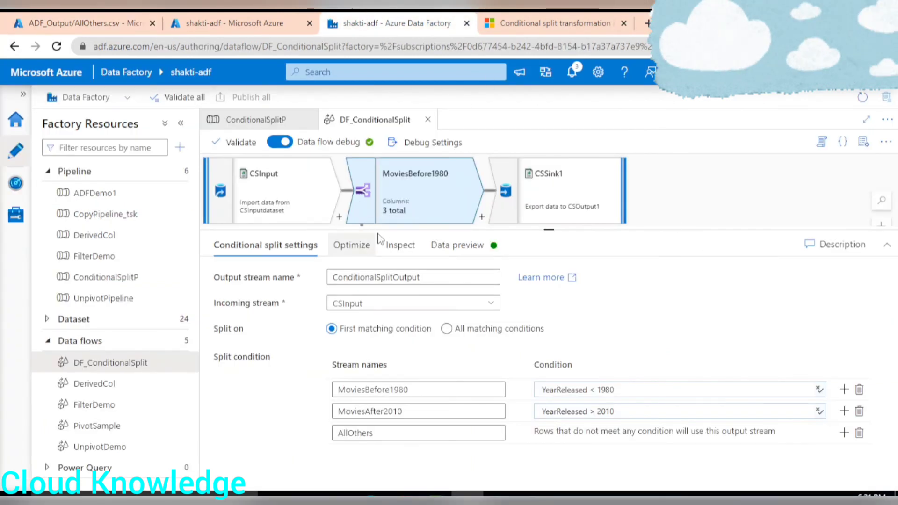
drag(402, 230, 407, 304)
drag(410, 360, 412, 396)
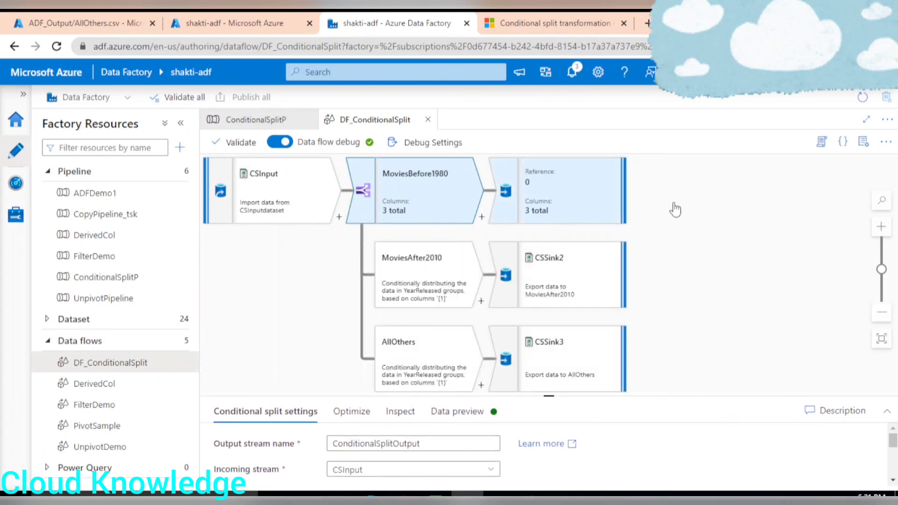
scroll(676, 226, down, 1)
scroll(679, 234, up, 1)
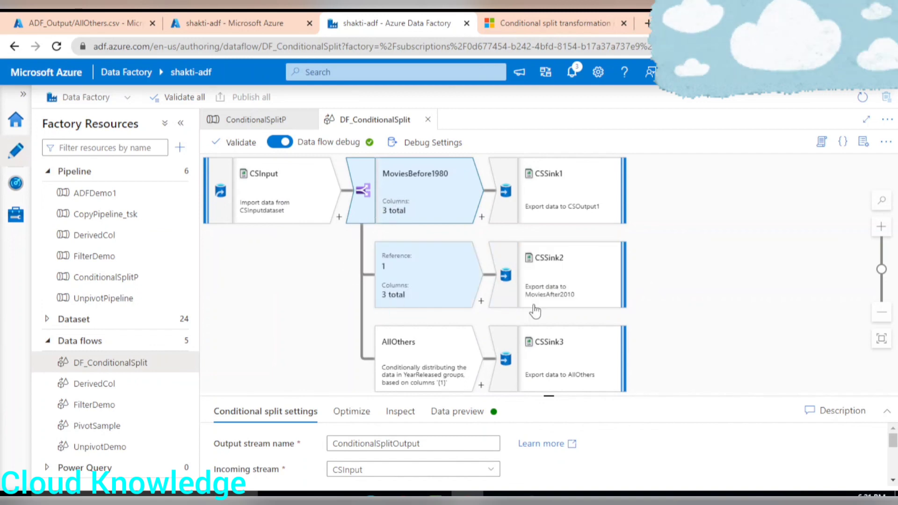
scroll(720, 306, down, 1)
scroll(725, 302, up, 2)
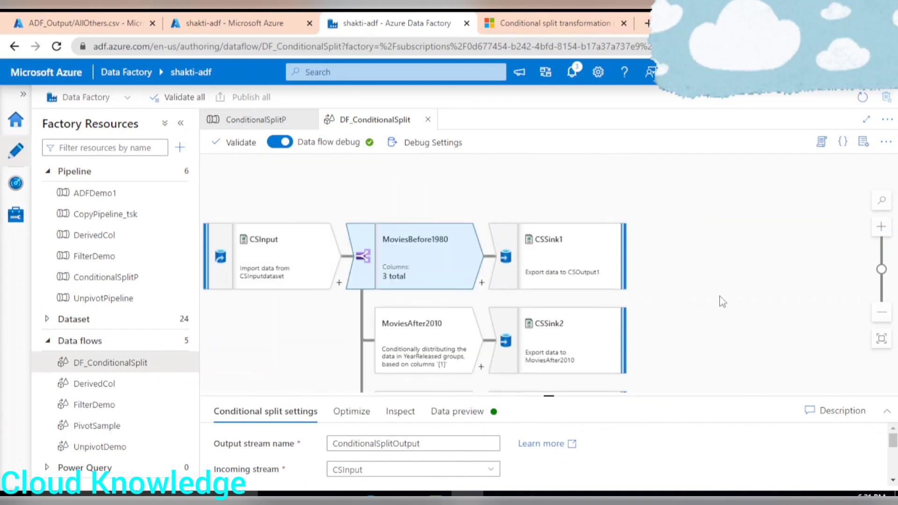
scroll(722, 302, down, 1)
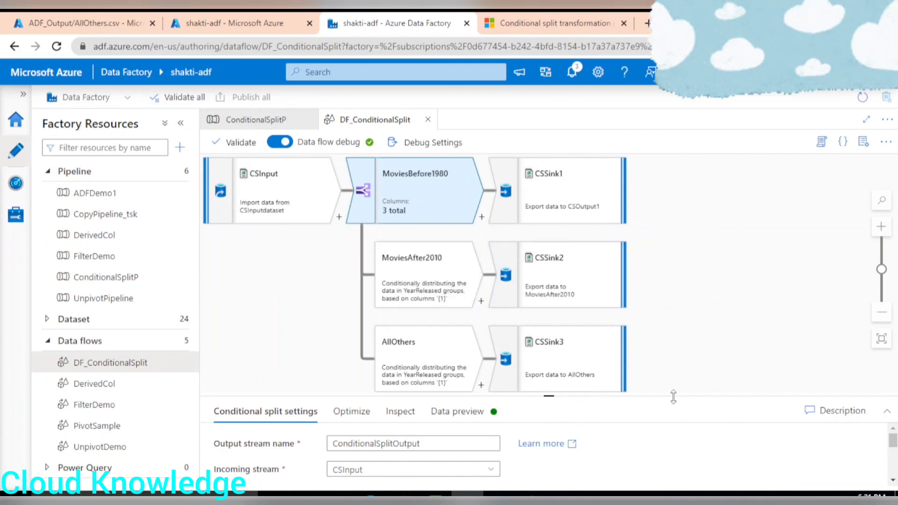
drag(674, 396, 680, 243)
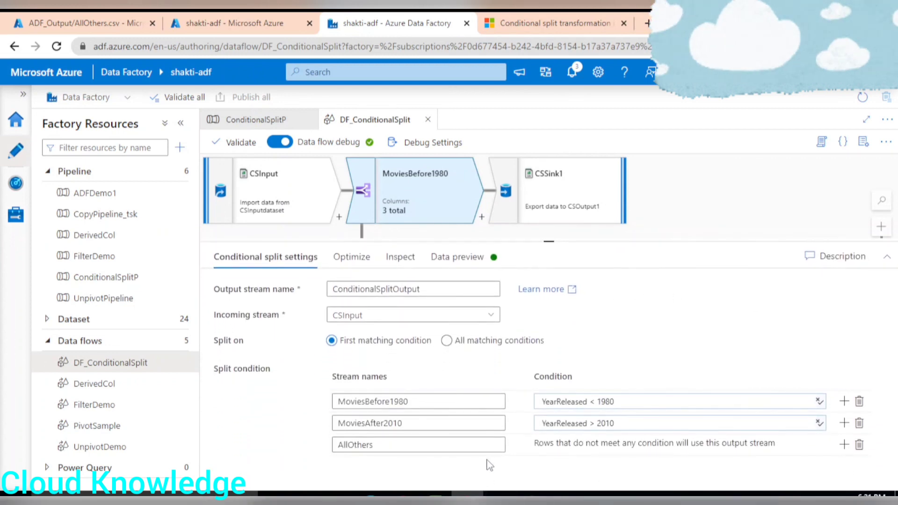